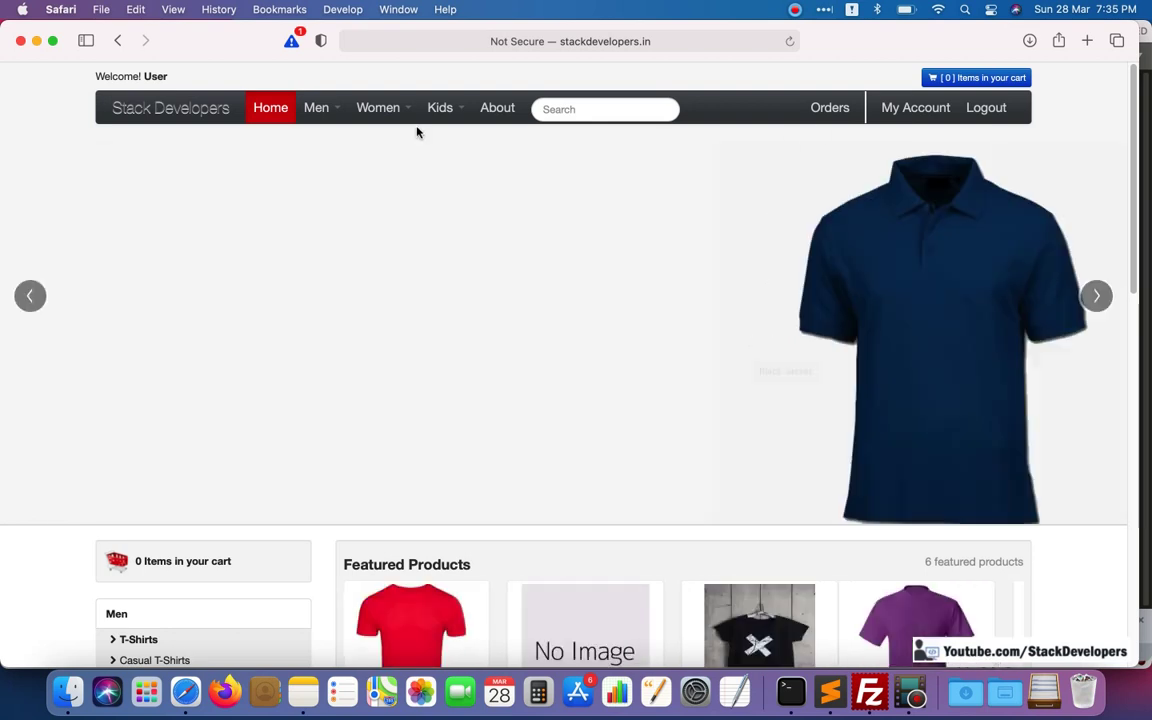
# - Add one Small Blue Casual T-shirt to the cart from Men > Casual T-Shirts
pyautogui.click(318, 108)
pyautogui.click(325, 186)
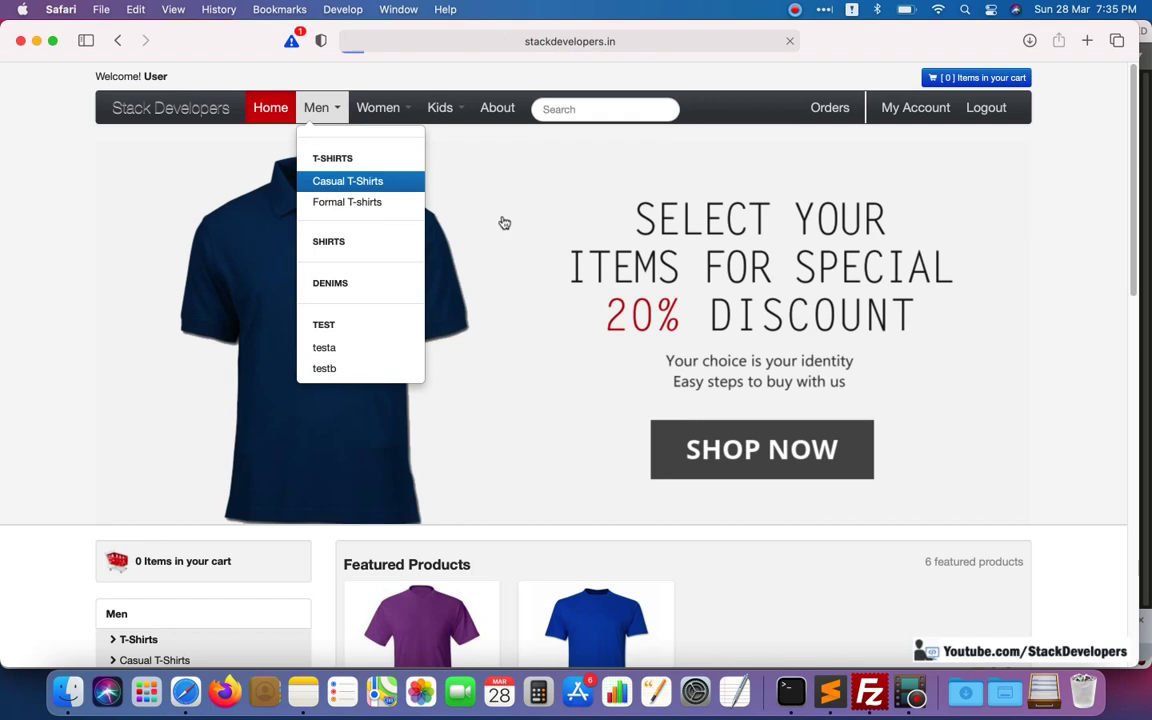
pyautogui.click(433, 473)
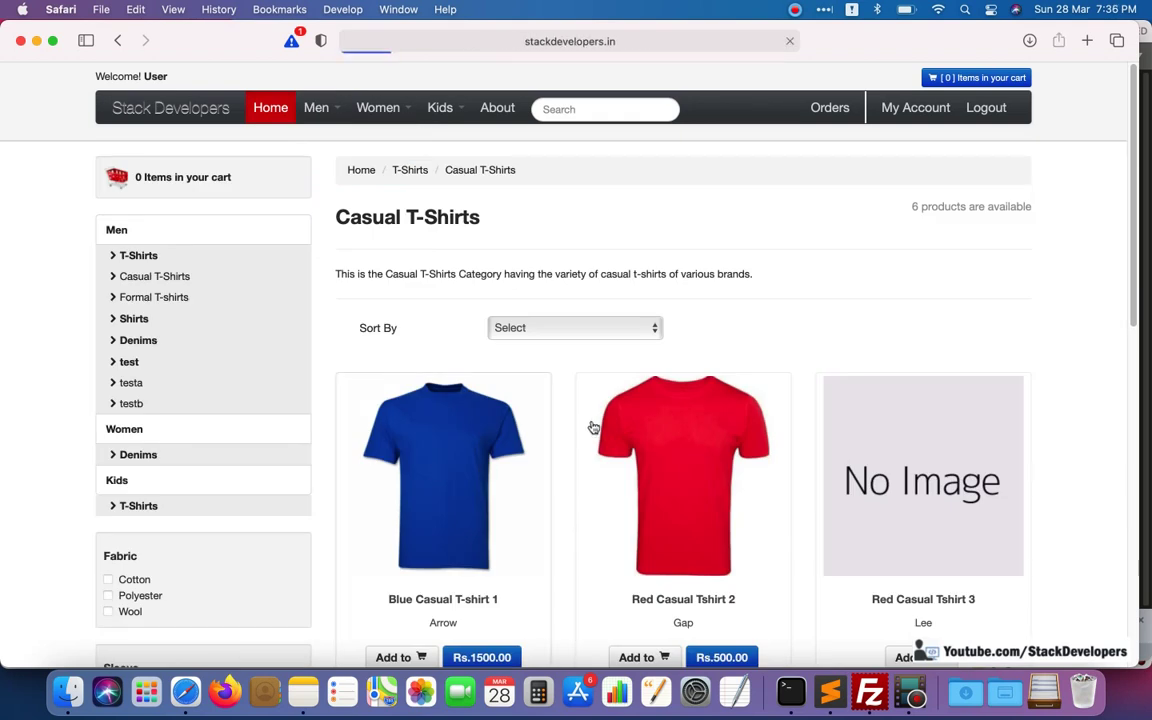
pyautogui.click(628, 358)
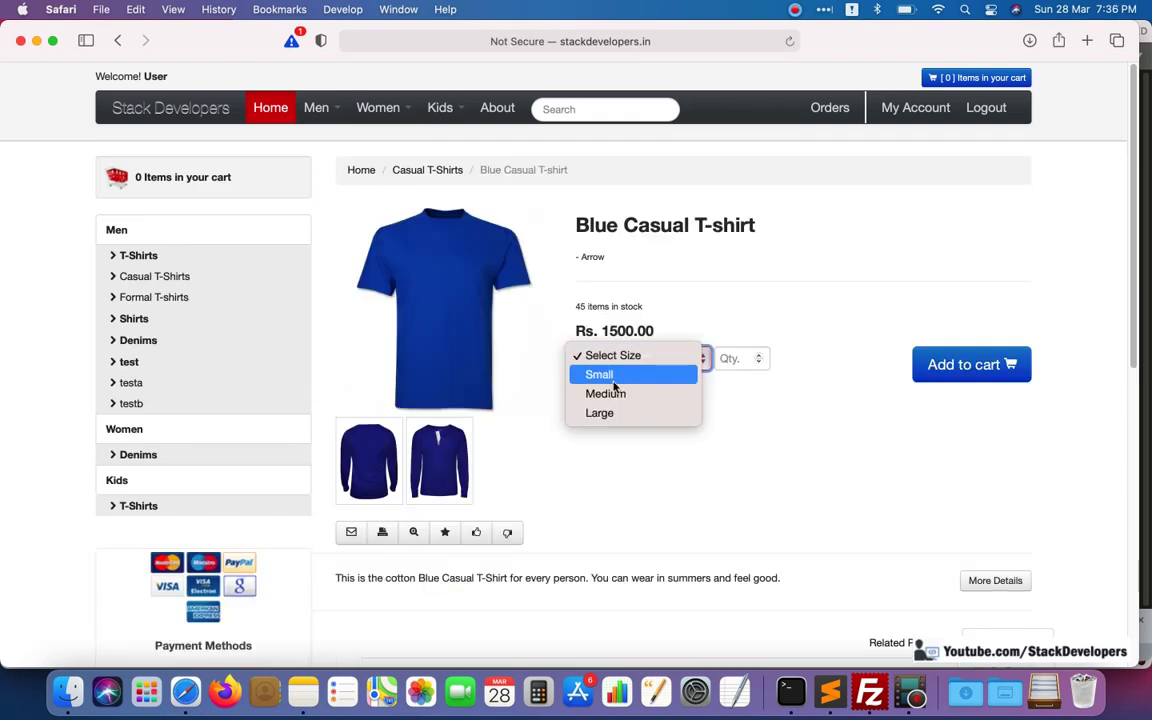
pyautogui.click(638, 377)
pyautogui.click(733, 359)
pyautogui.write('1')
pyautogui.click(918, 370)
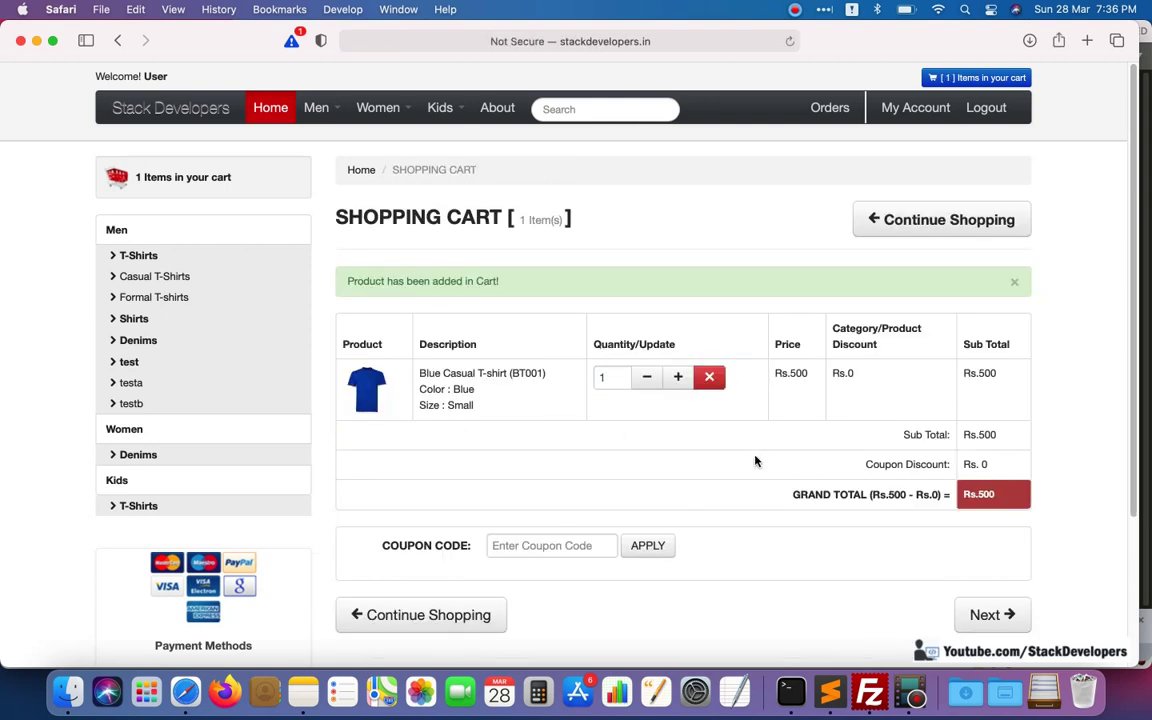
pyautogui.scroll(-1, 820, 500)
# - Check the sizes offered for the Red and Purple Casual T-shirts without adding them
pyautogui.click(316, 79)
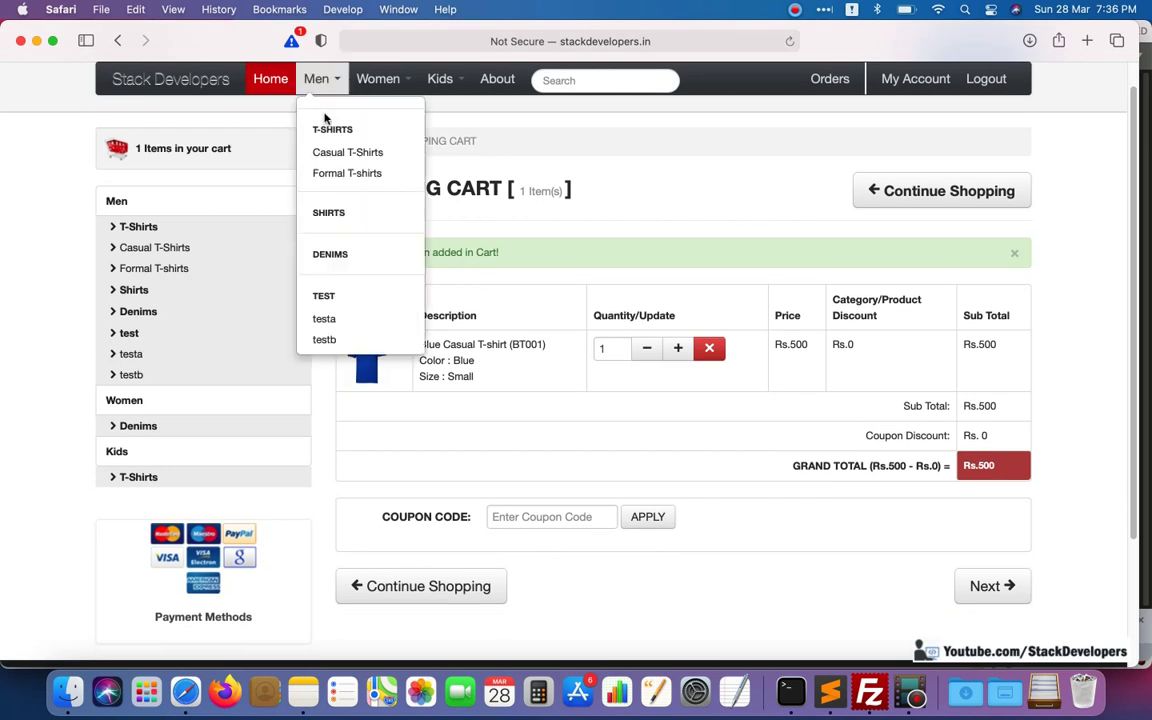
pyautogui.click(347, 173)
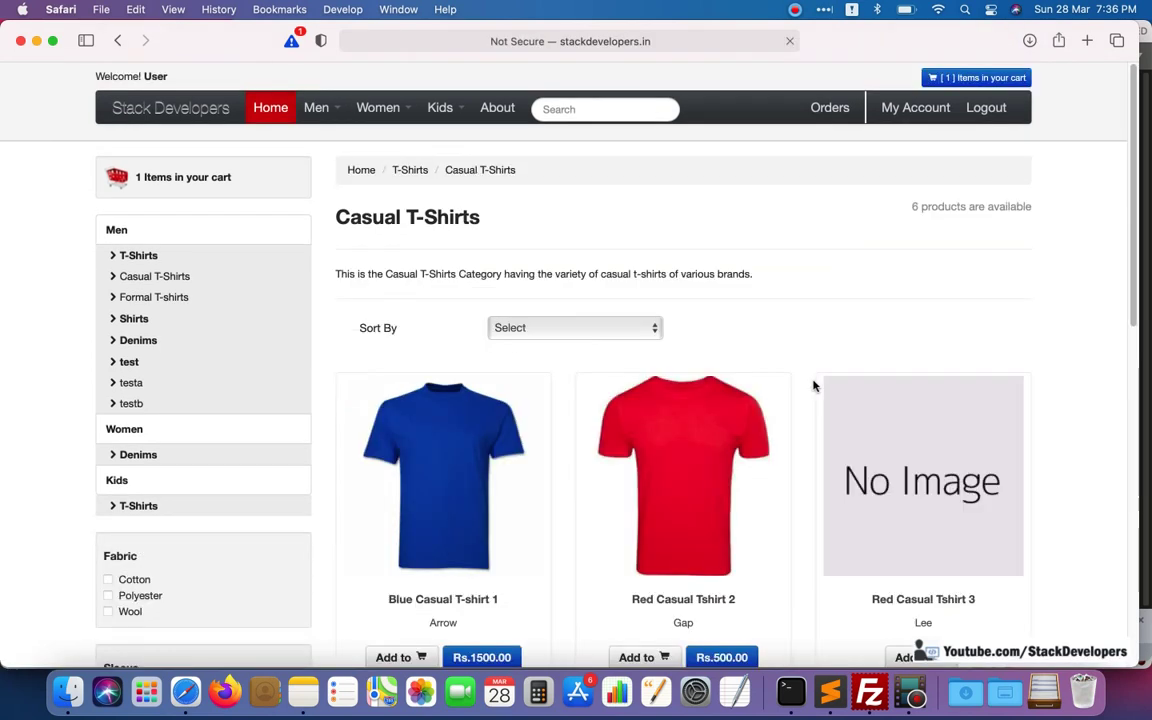
pyautogui.scroll(-2, 810, 385)
pyautogui.click(689, 391)
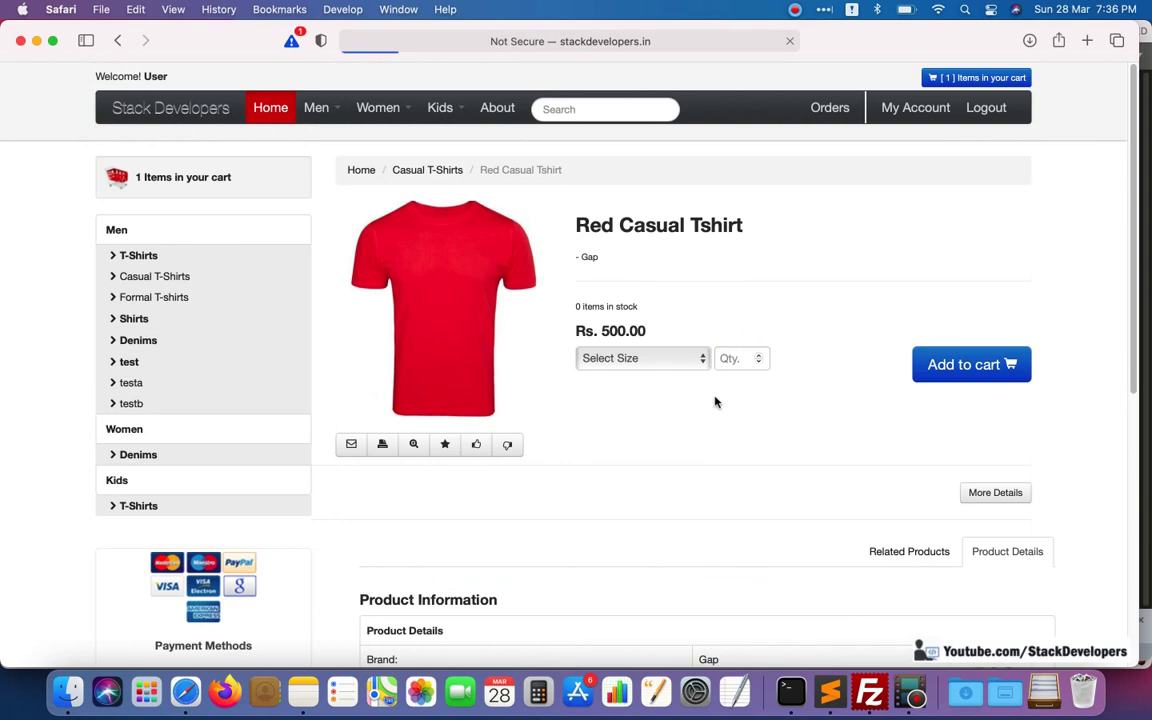
pyautogui.click(653, 357)
pyautogui.click(740, 337)
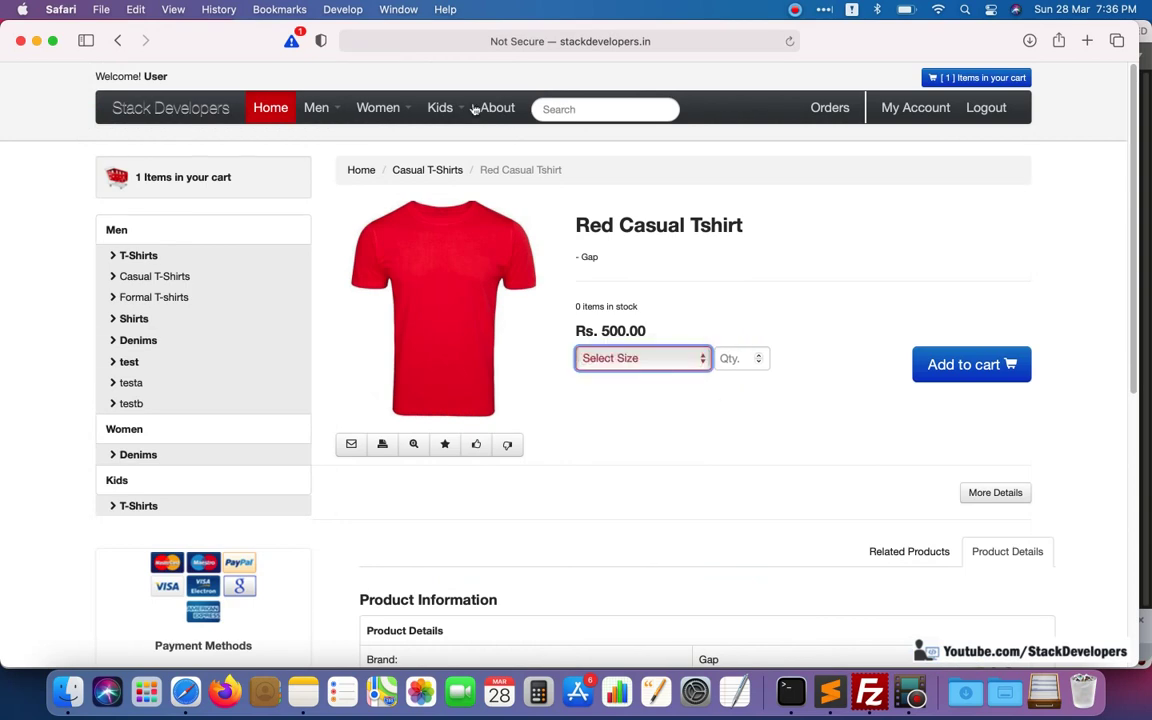
pyautogui.click(318, 108)
pyautogui.click(345, 182)
pyautogui.scroll(-5, 717, 453)
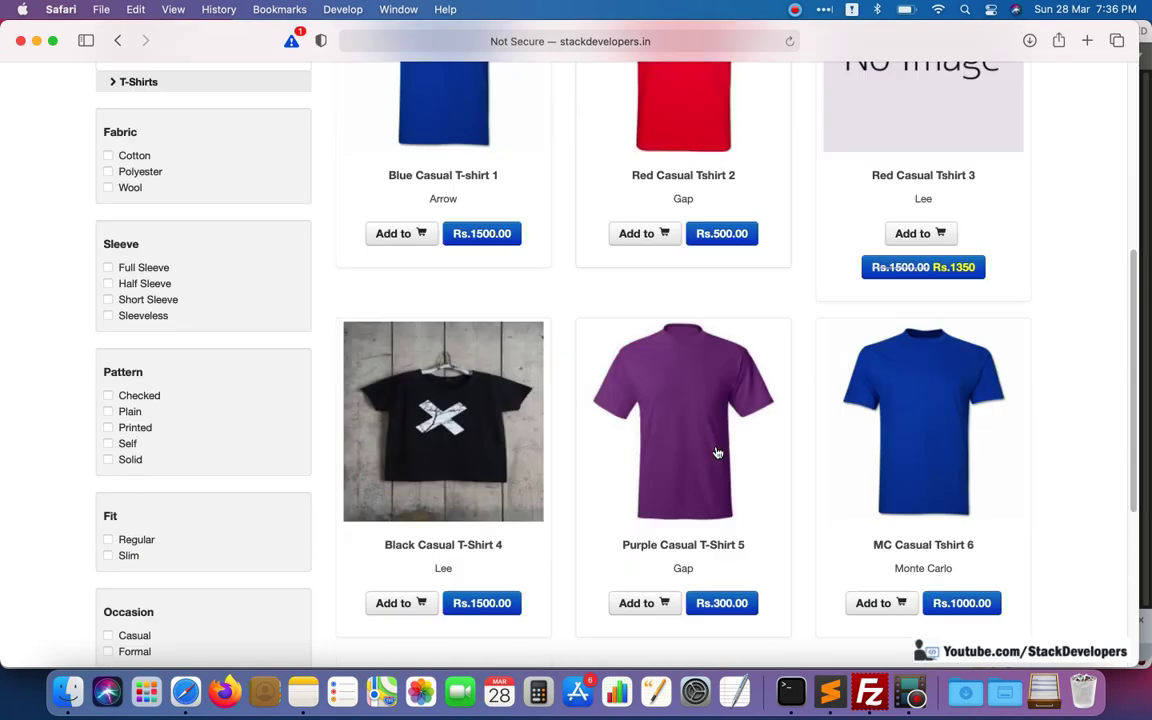
pyautogui.click(722, 442)
pyautogui.click(643, 357)
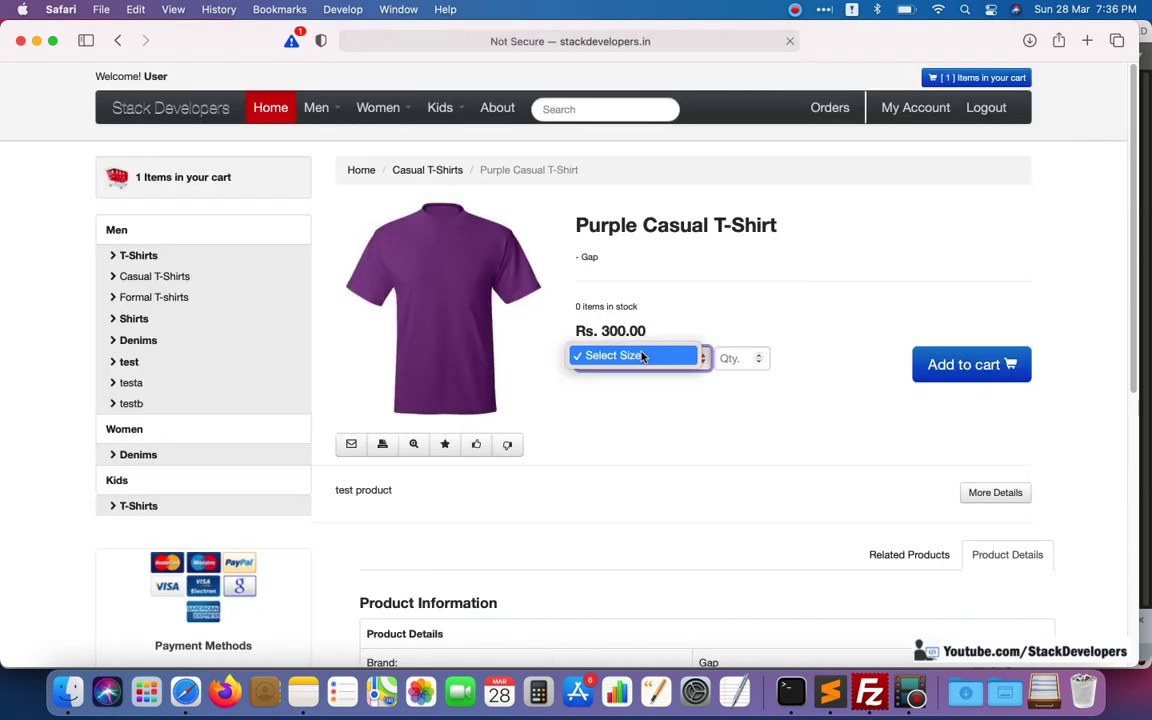
pyautogui.click(650, 282)
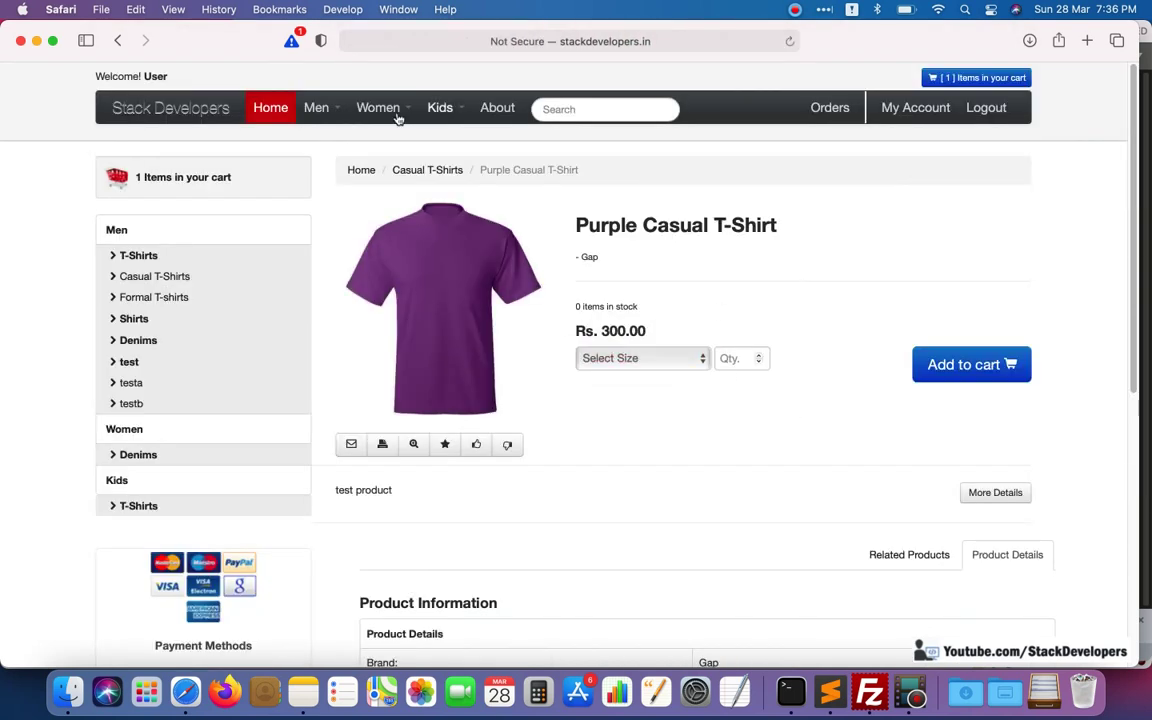
# - Add one Large Blue Casual T-shirt to the cart
pyautogui.click(330, 109)
pyautogui.click(342, 183)
pyautogui.scroll(-5, 702, 378)
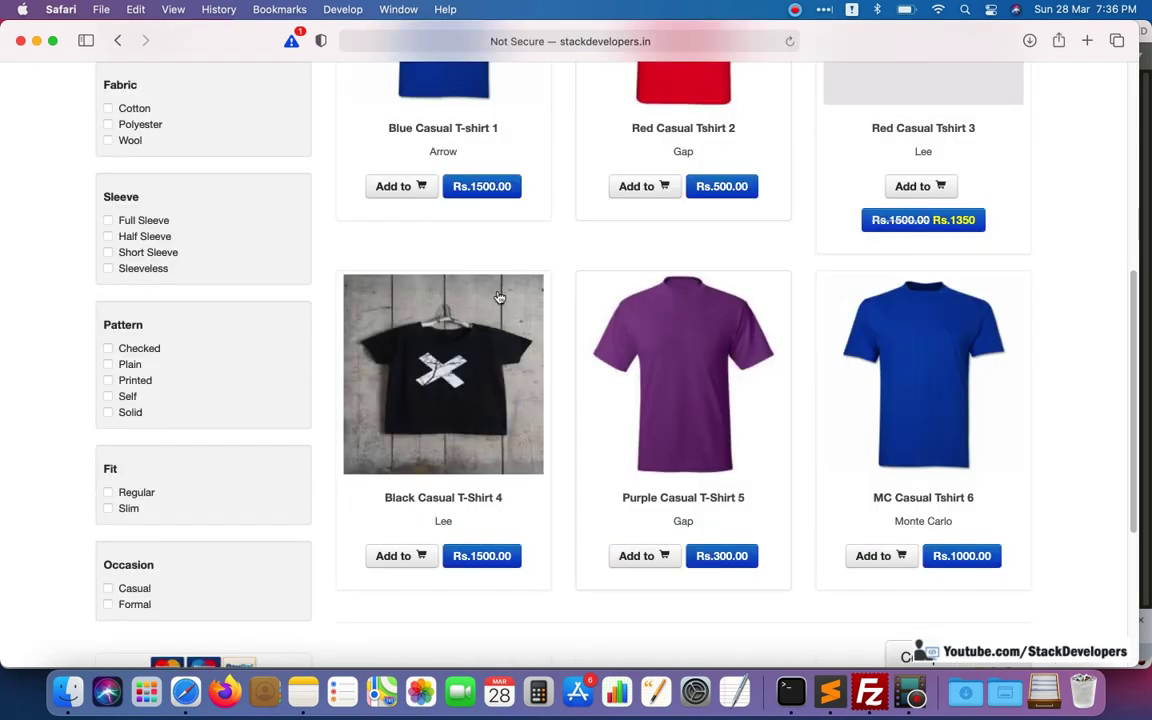
pyautogui.scroll(4, 500, 300)
pyautogui.scroll(-3, 496, 257)
pyautogui.click(514, 195)
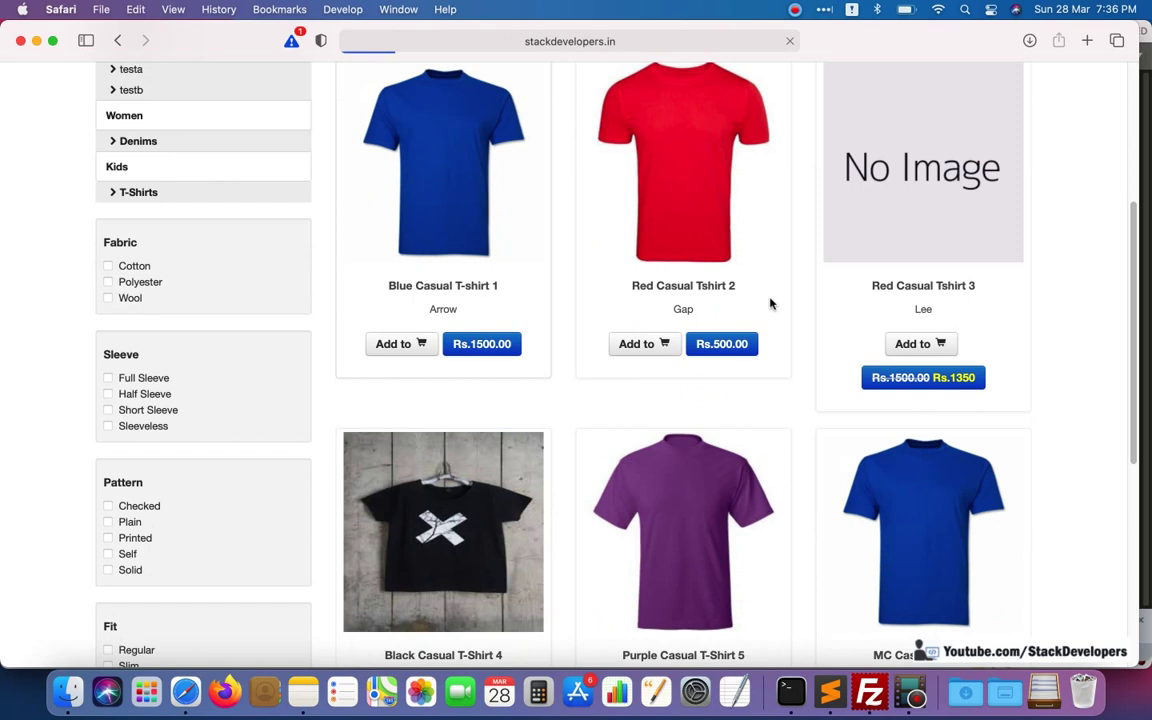
pyautogui.click(650, 360)
pyautogui.click(600, 413)
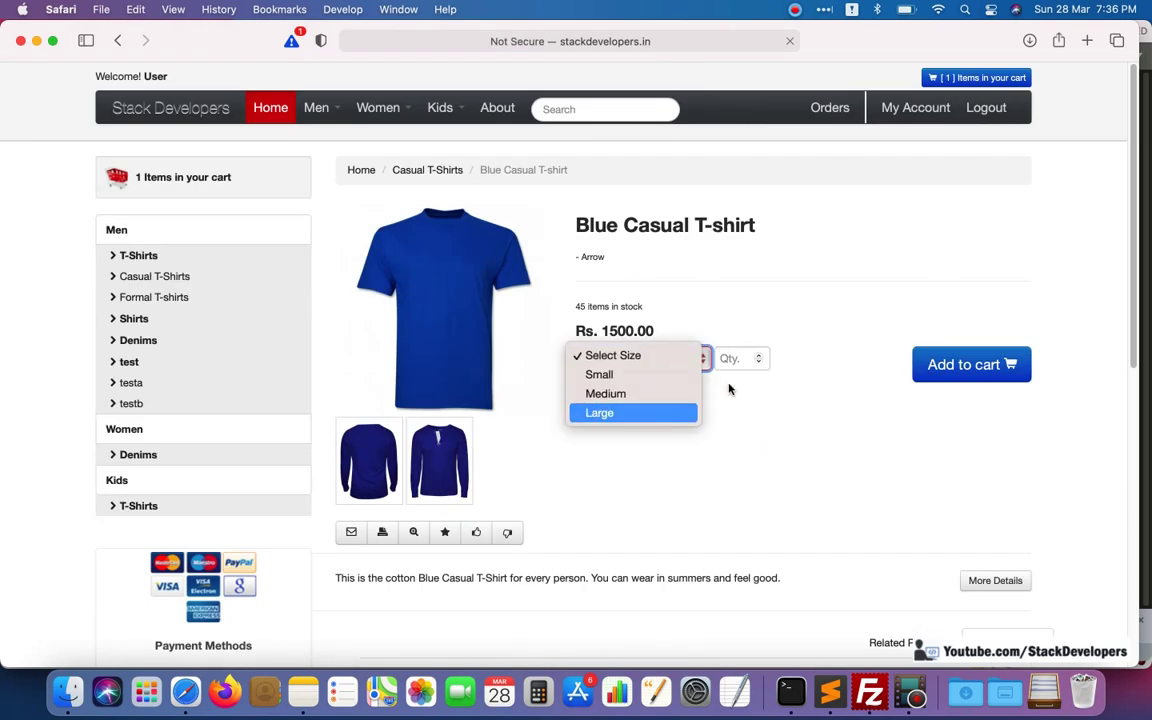
pyautogui.click(735, 358)
pyautogui.write('1')
pyautogui.press('Return')
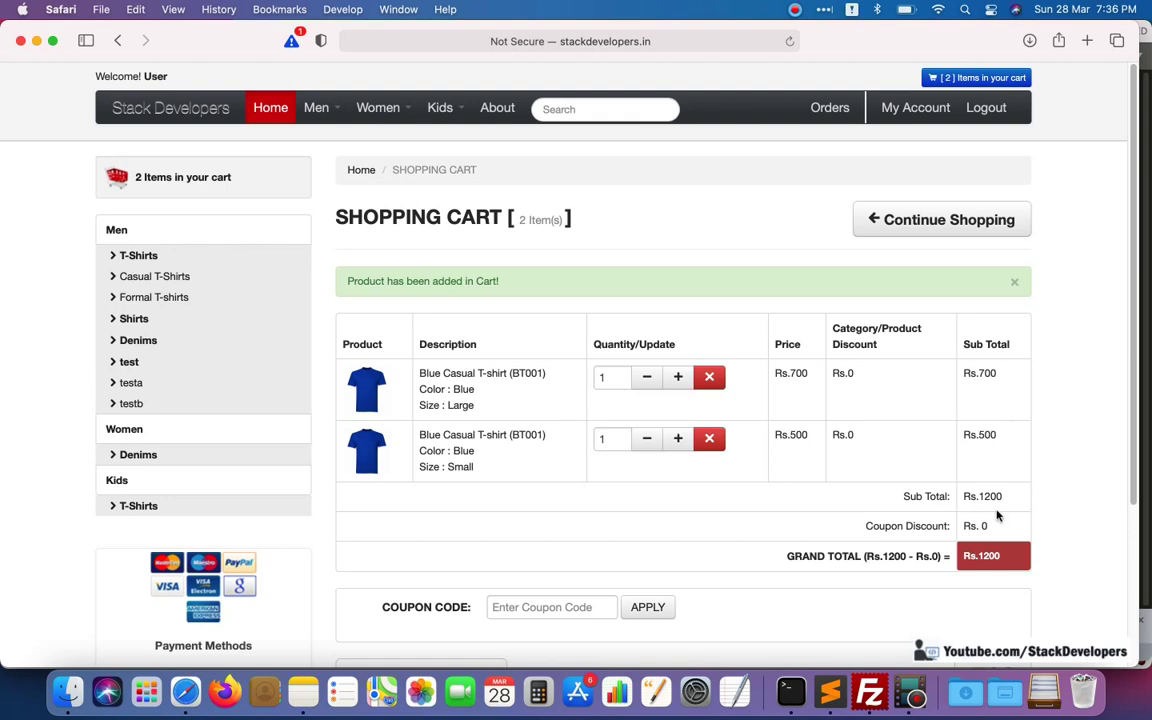
pyautogui.scroll(-3, 994, 514)
# - Check out with the saved delivery address and cash on delivery, placing the Rs.1200 order
pyautogui.click(980, 458)
pyautogui.scroll(-1, 722, 388)
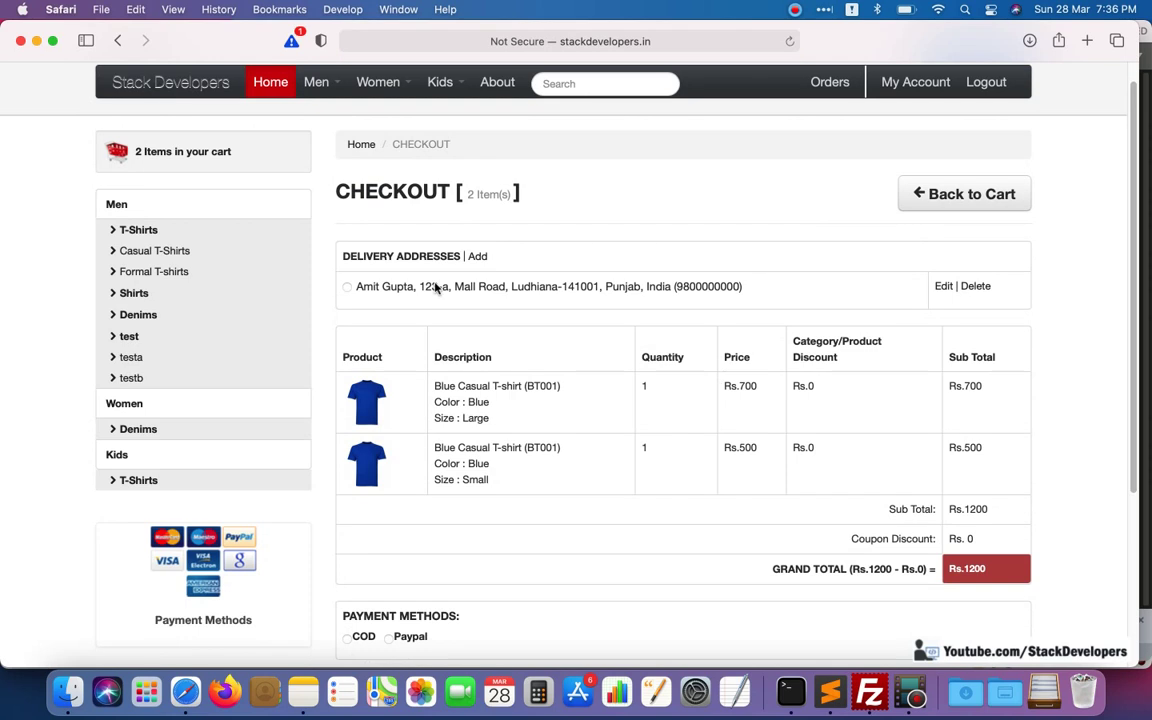
pyautogui.click(347, 287)
pyautogui.scroll(-2, 411, 437)
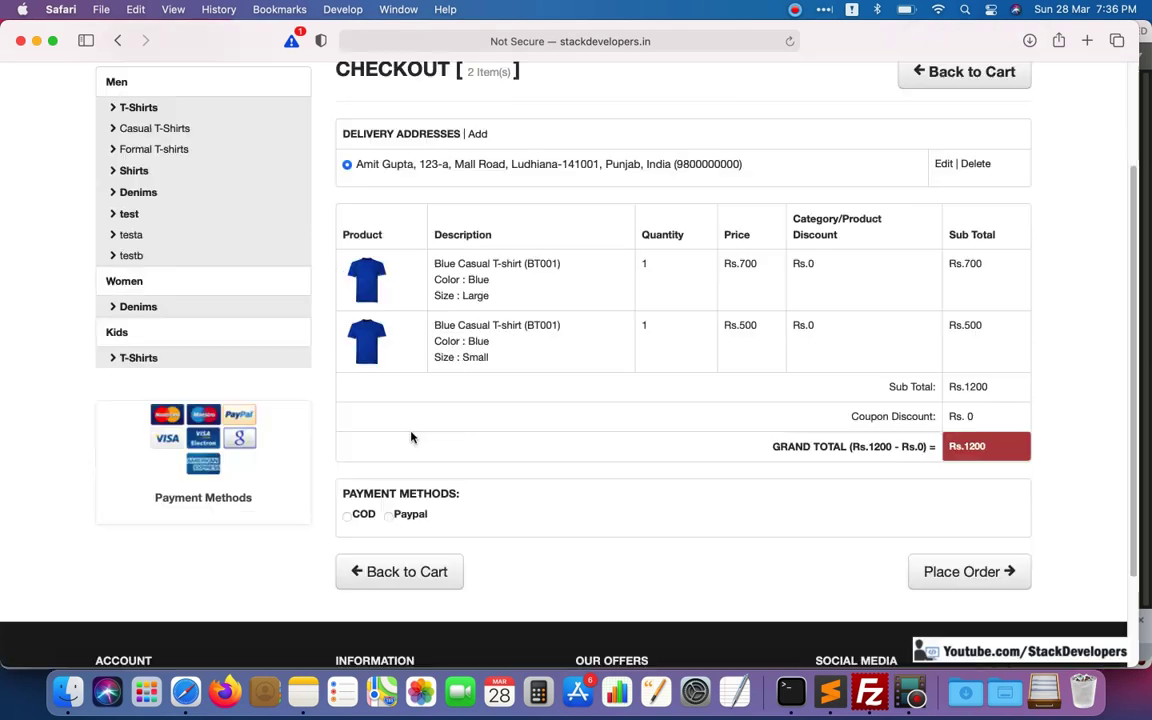
pyautogui.click(348, 516)
pyautogui.click(966, 578)
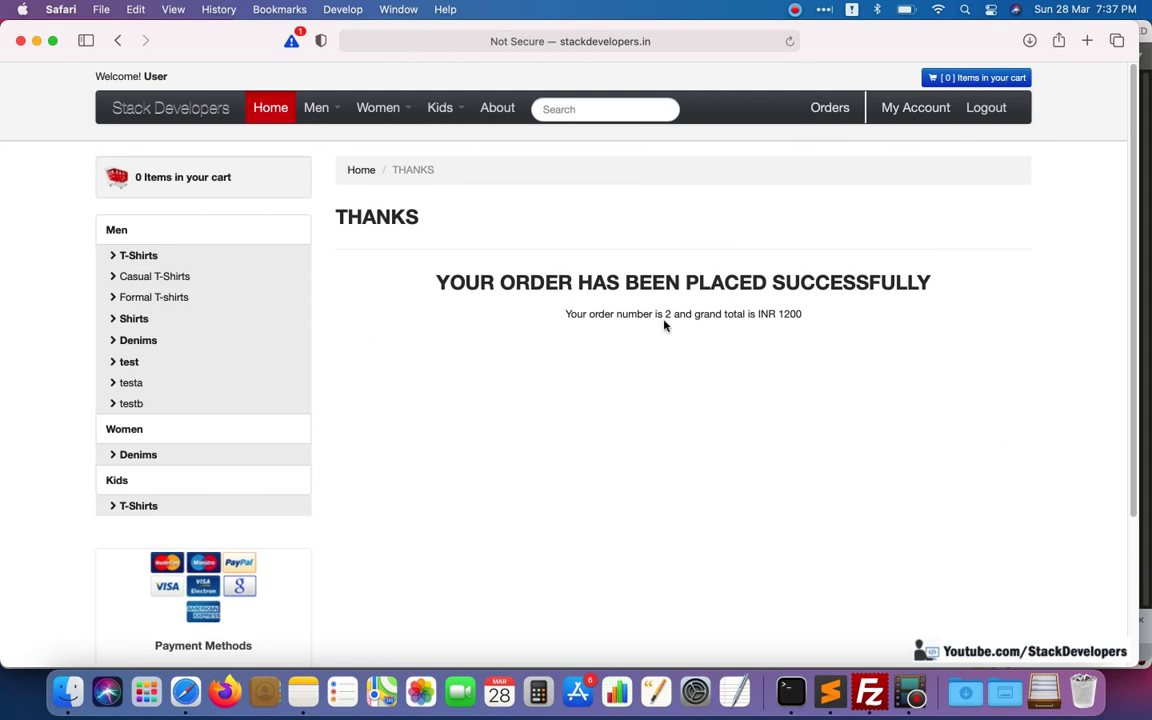
# - Review the details of order 2 from the past orders list
pyautogui.click(846, 109)
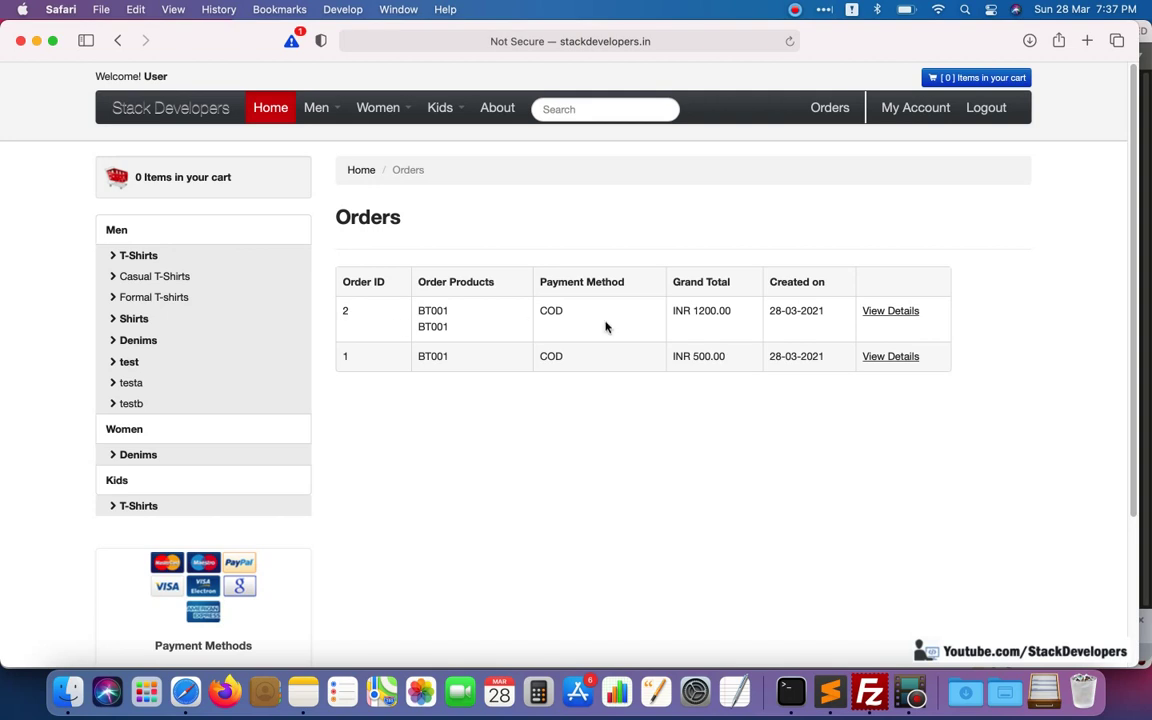
pyautogui.click(890, 311)
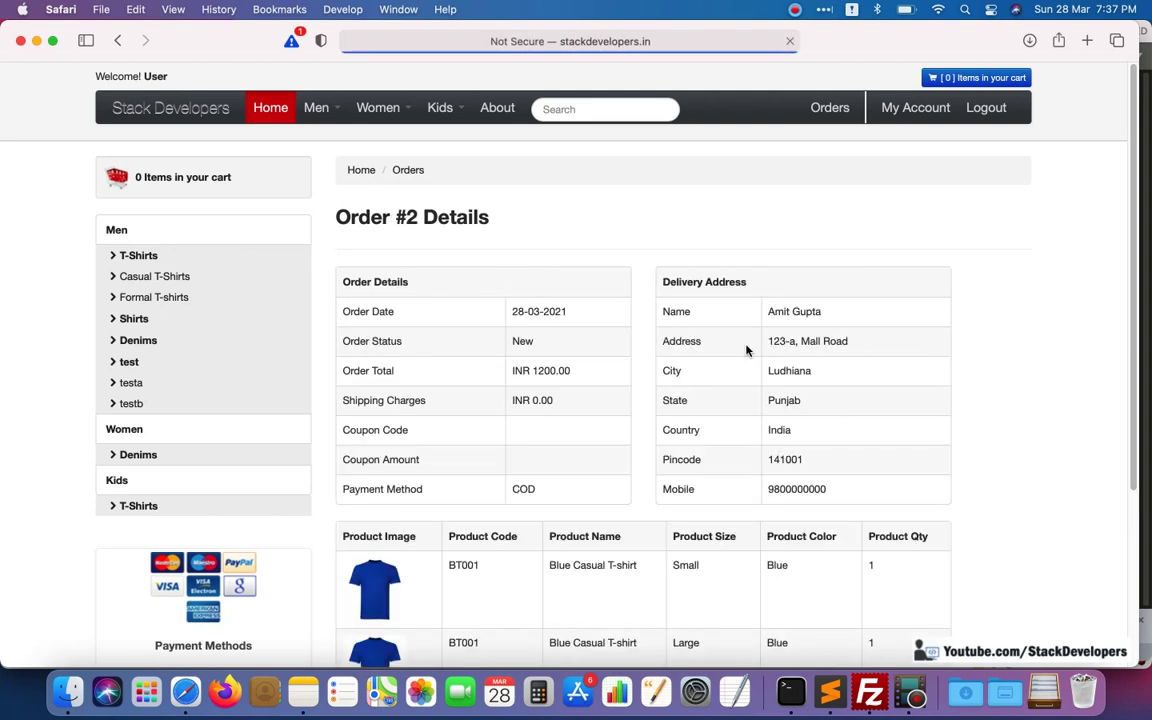
pyautogui.scroll(-5, 675, 420)
pyautogui.scroll(3, 675, 421)
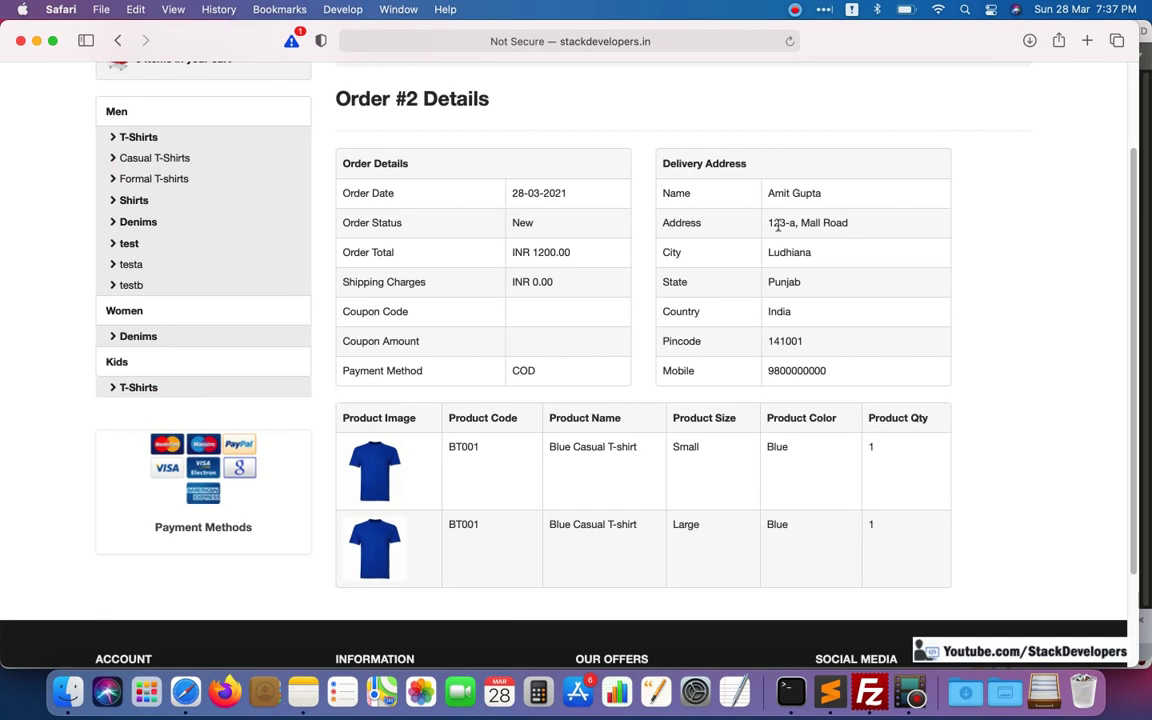
pyautogui.scroll(3, 880, 437)
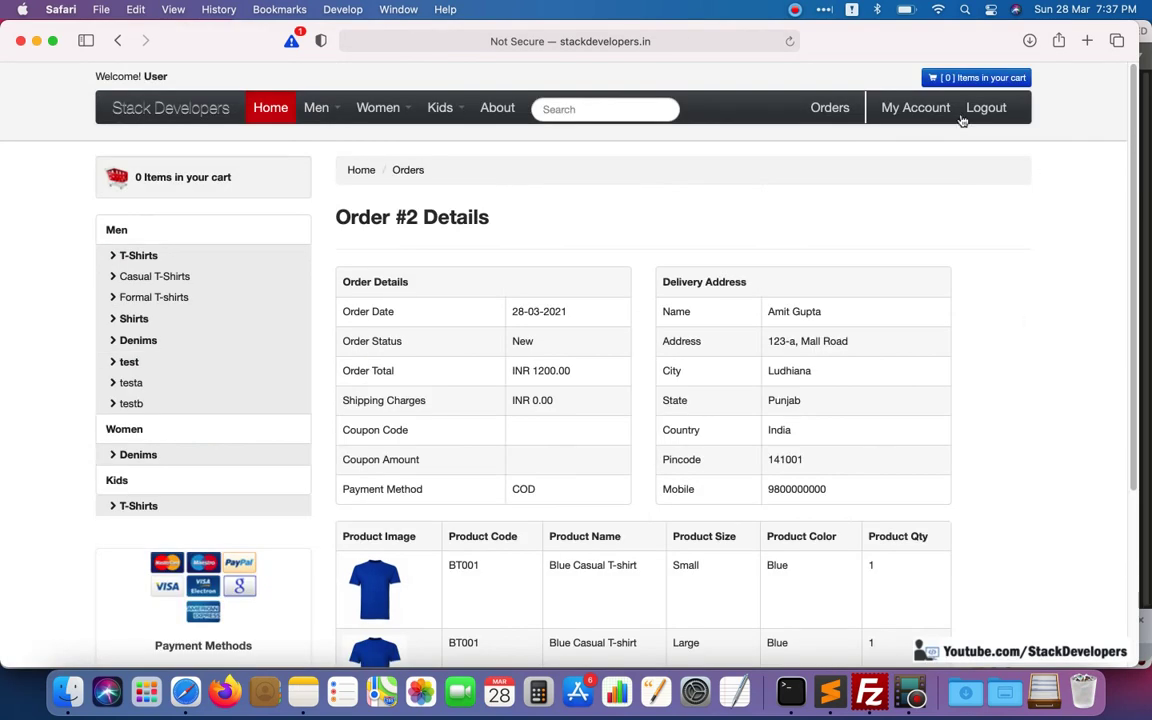
# - Review the name, mobile and e-mail fields in My Account's Contact Details
pyautogui.click(918, 114)
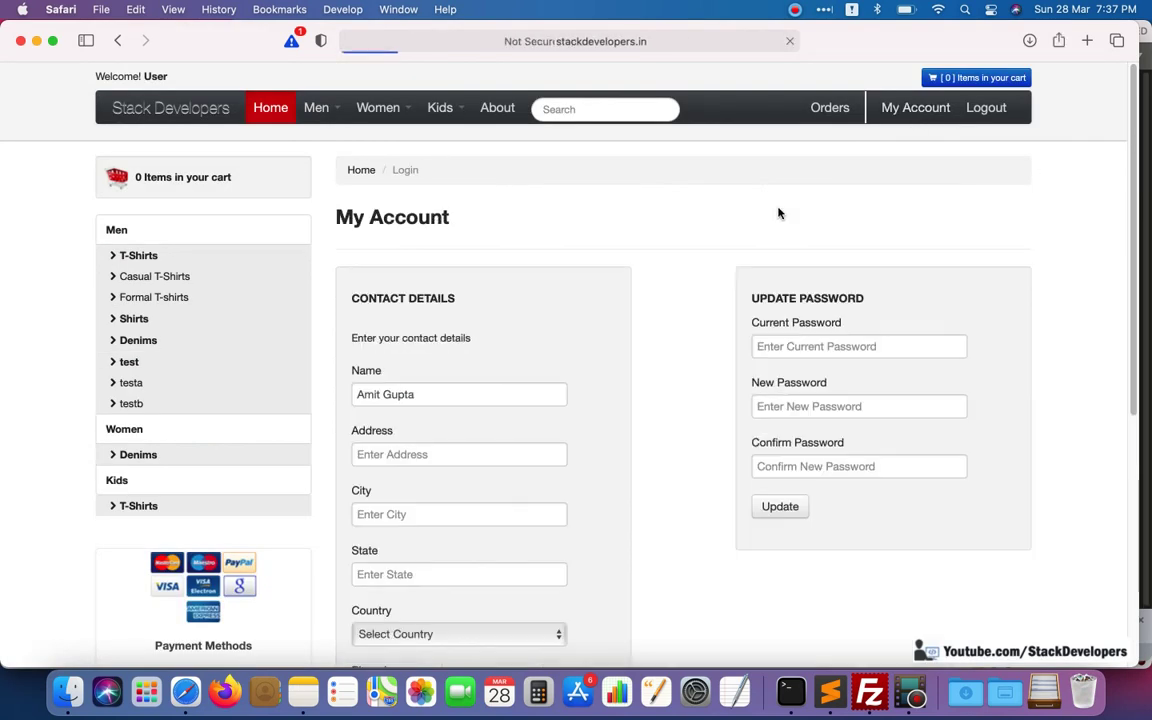
pyautogui.scroll(-3, 613, 330)
pyautogui.scroll(3, 590, 391)
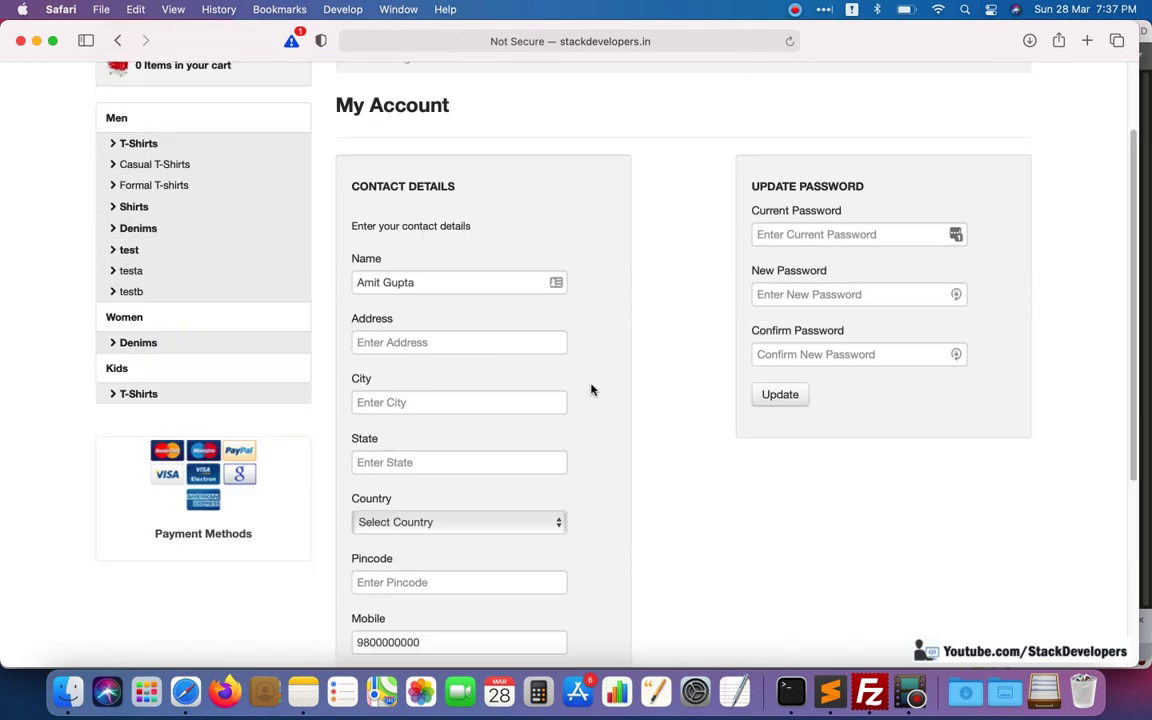
pyautogui.scroll(-8, 626, 356)
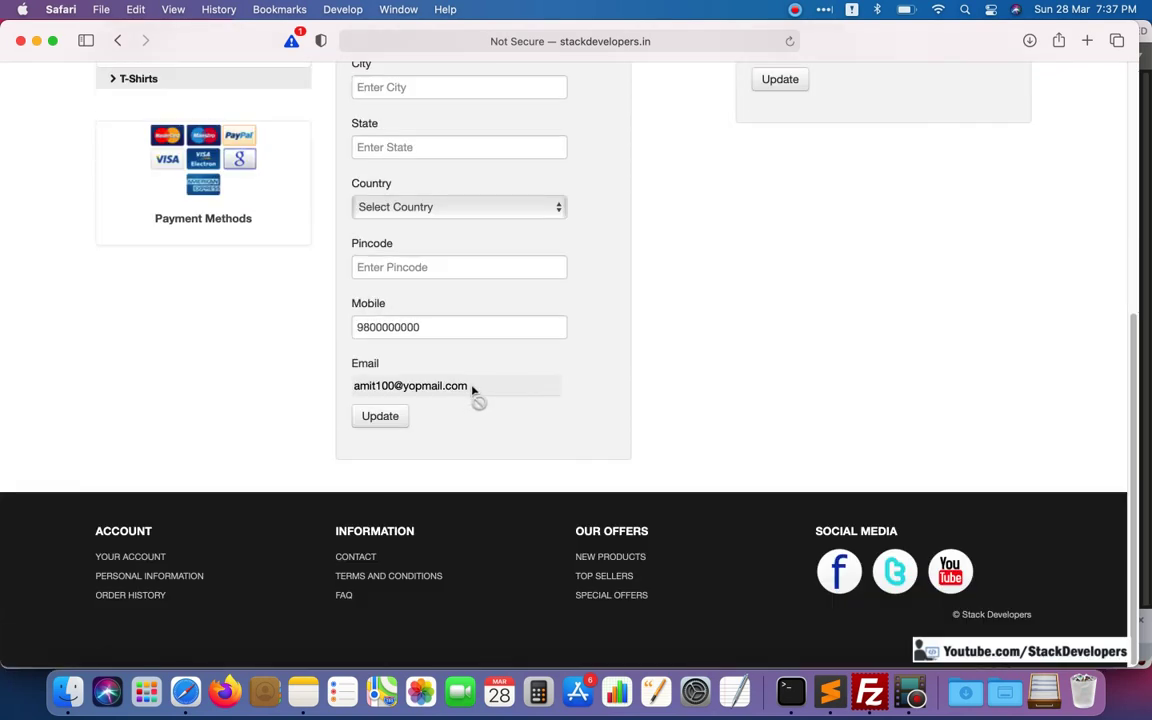
pyautogui.scroll(5, 928, 270)
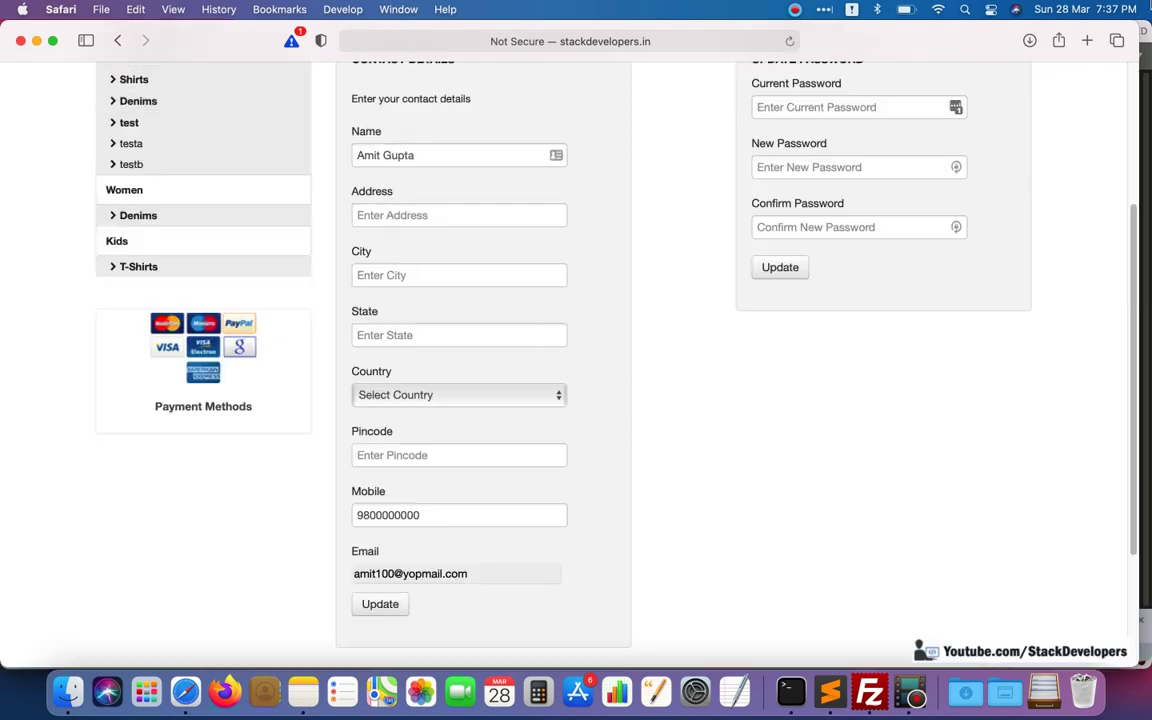
pyautogui.press('super+t')
# - Go to yopmail.com and read the Order Status Updated email in the inbox
pyautogui.write('yo')
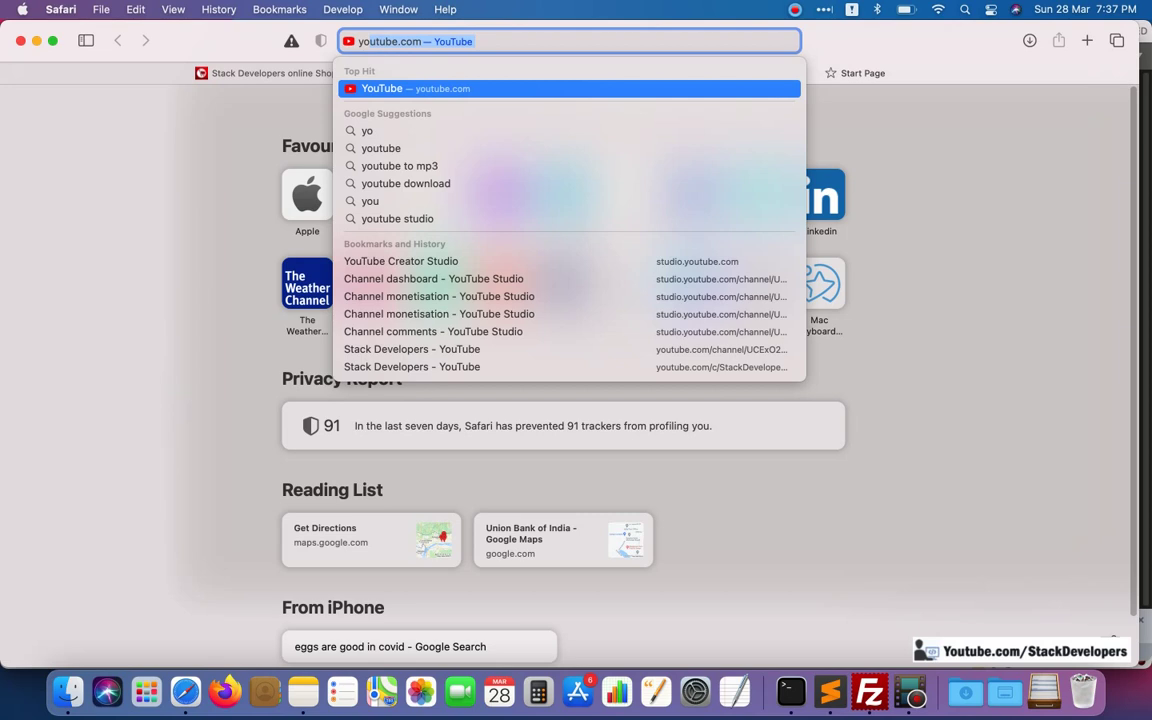
pyautogui.write('p')
pyautogui.press('Return')
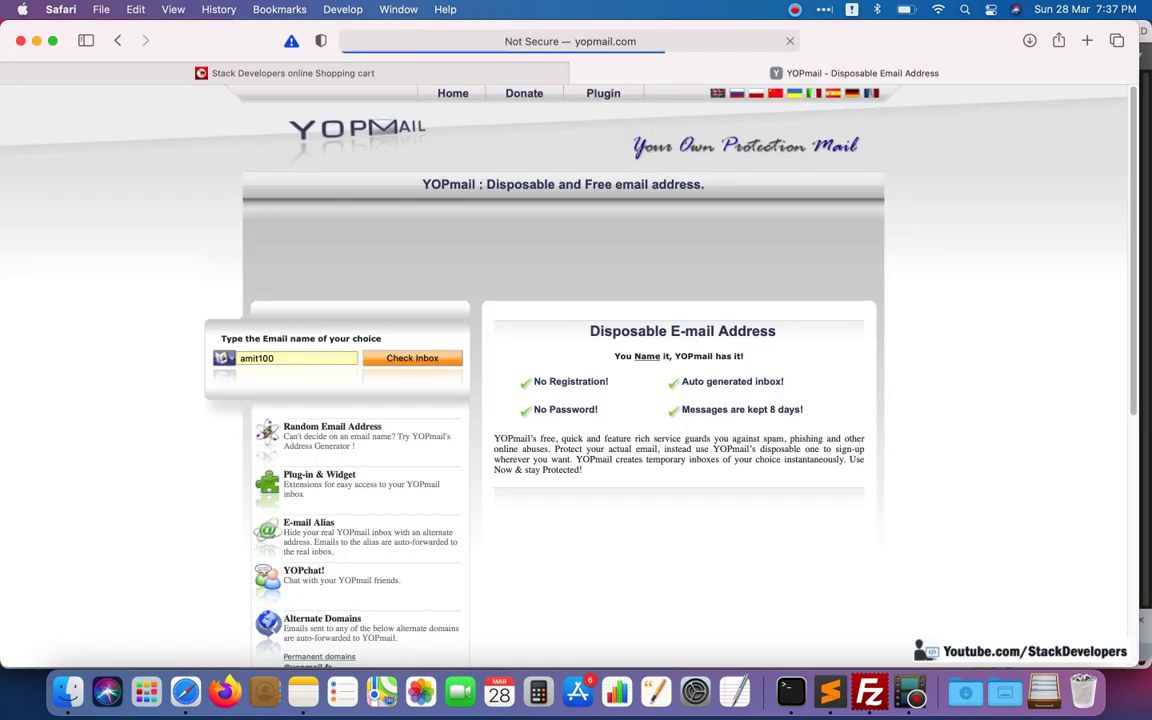
pyautogui.click(419, 359)
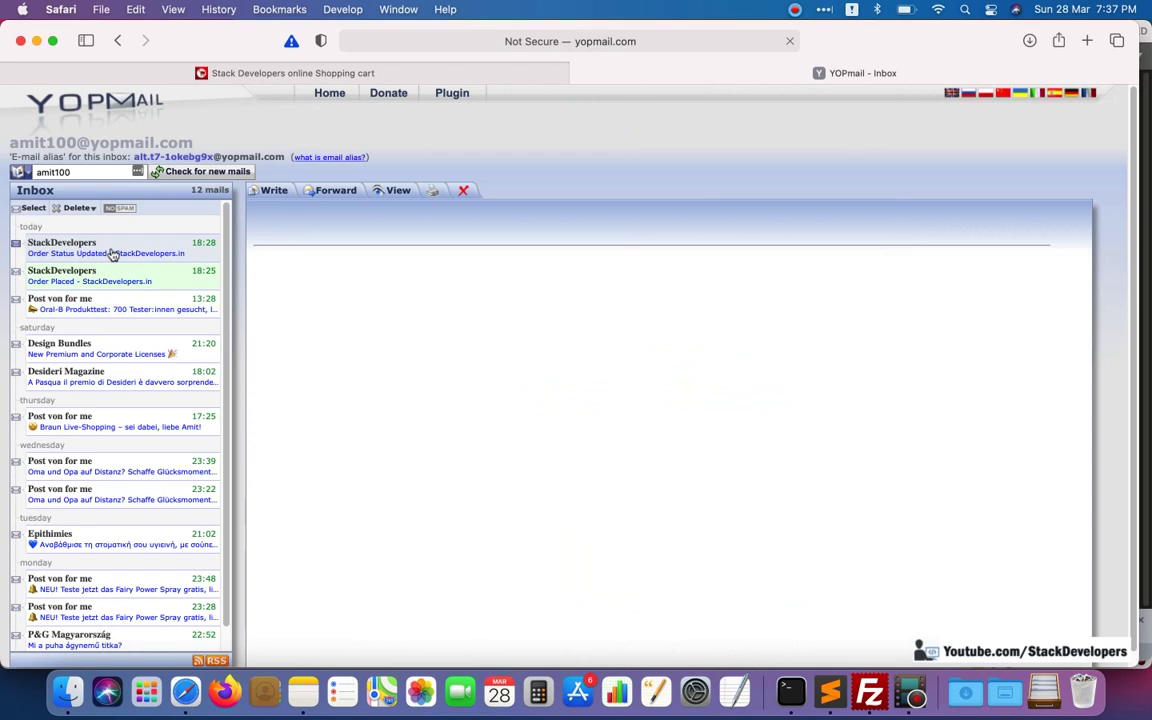
pyautogui.click(113, 255)
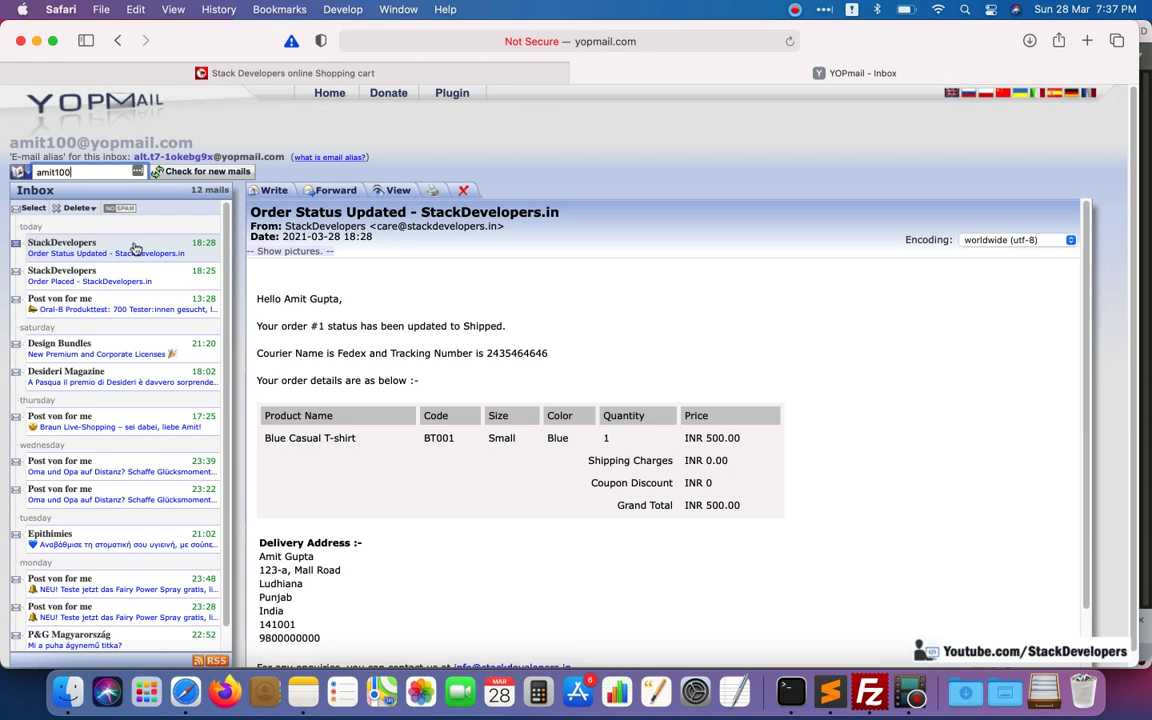
# - Refresh the inbox and view the Order Placed email with its images loaded
pyautogui.click(184, 173)
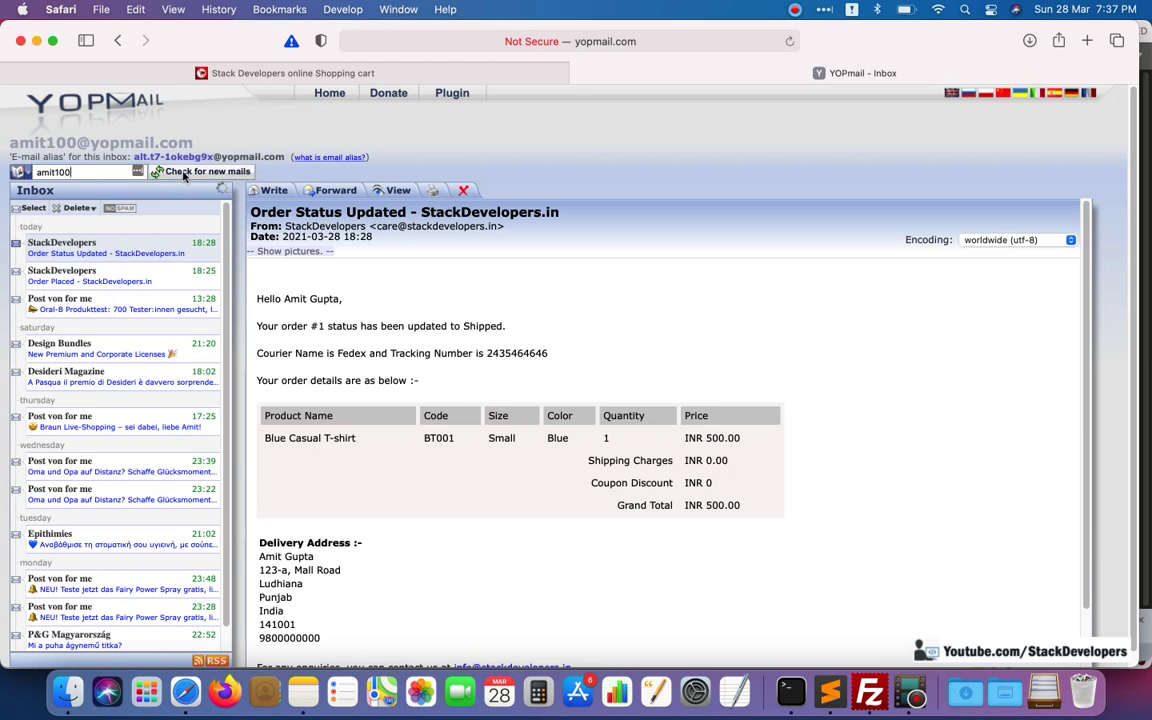
pyautogui.click(140, 282)
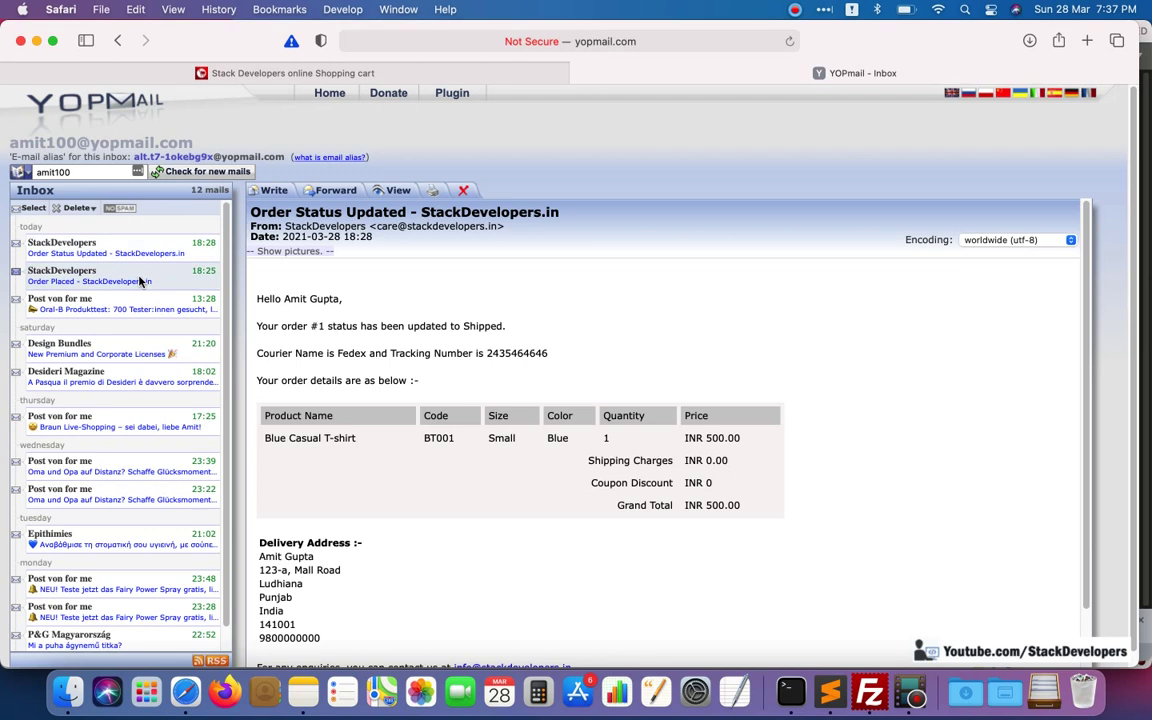
pyautogui.click(268, 253)
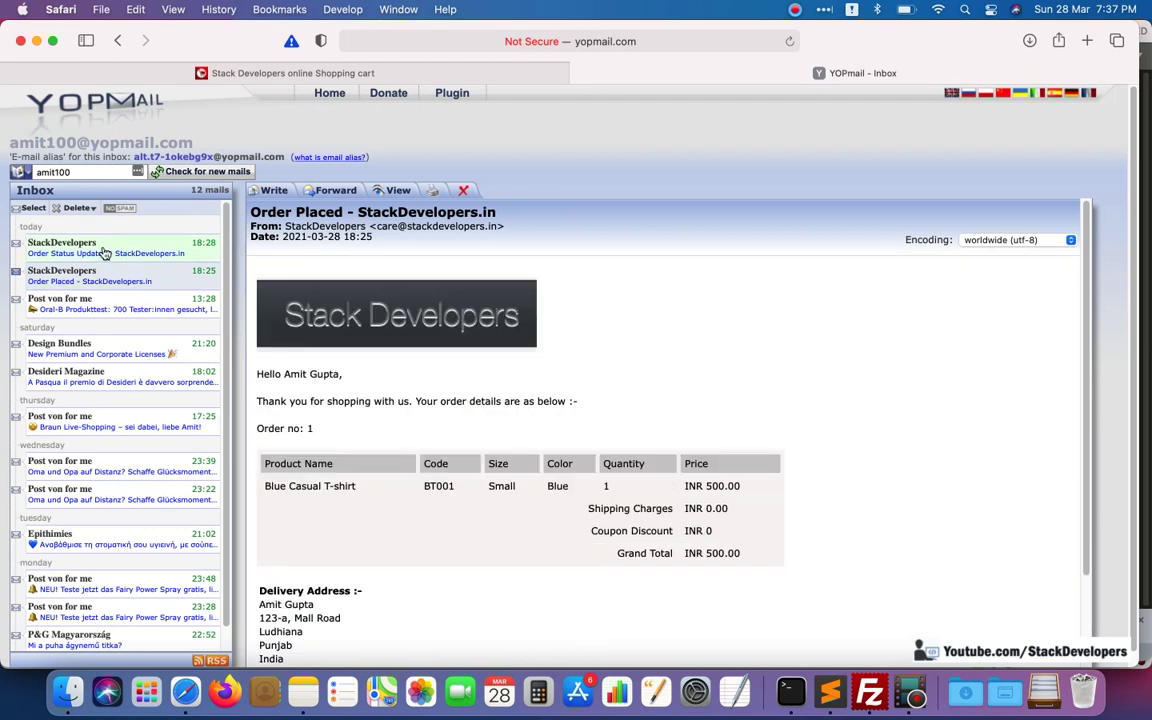
pyautogui.click(100, 246)
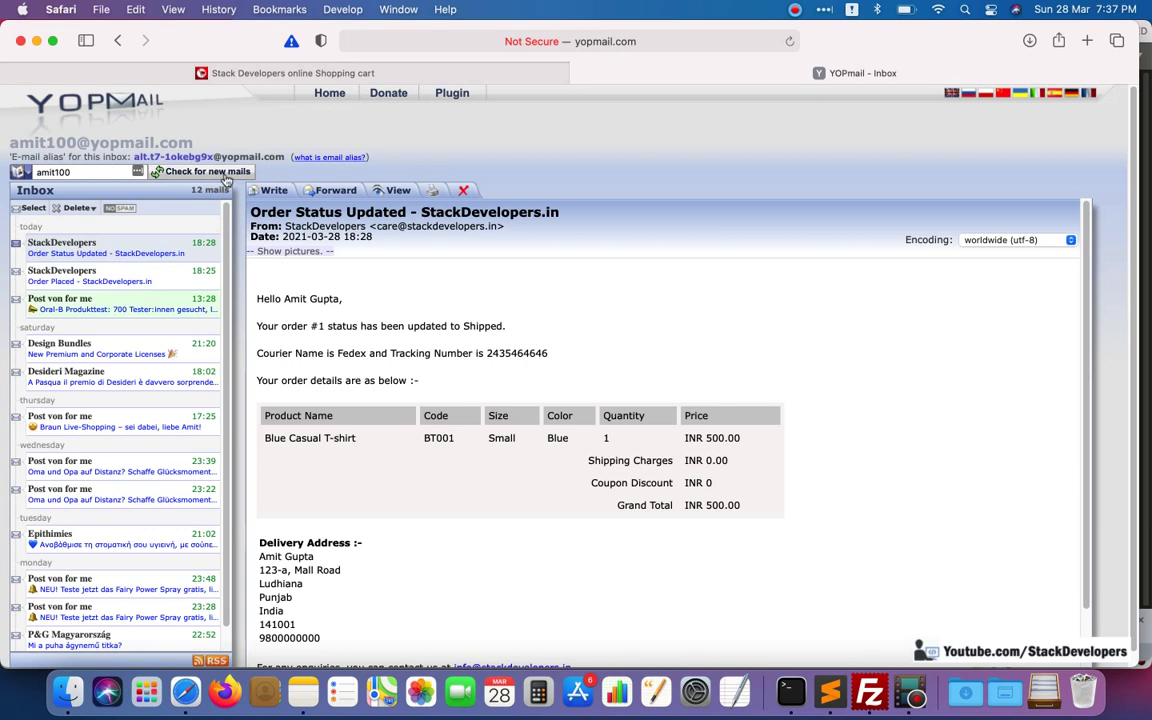
# - Refresh the YOPmail inbox and open the new Order Placed email for order 2, INR 1200.00
pyautogui.click(300, 73)
pyautogui.scroll(5, 688, 346)
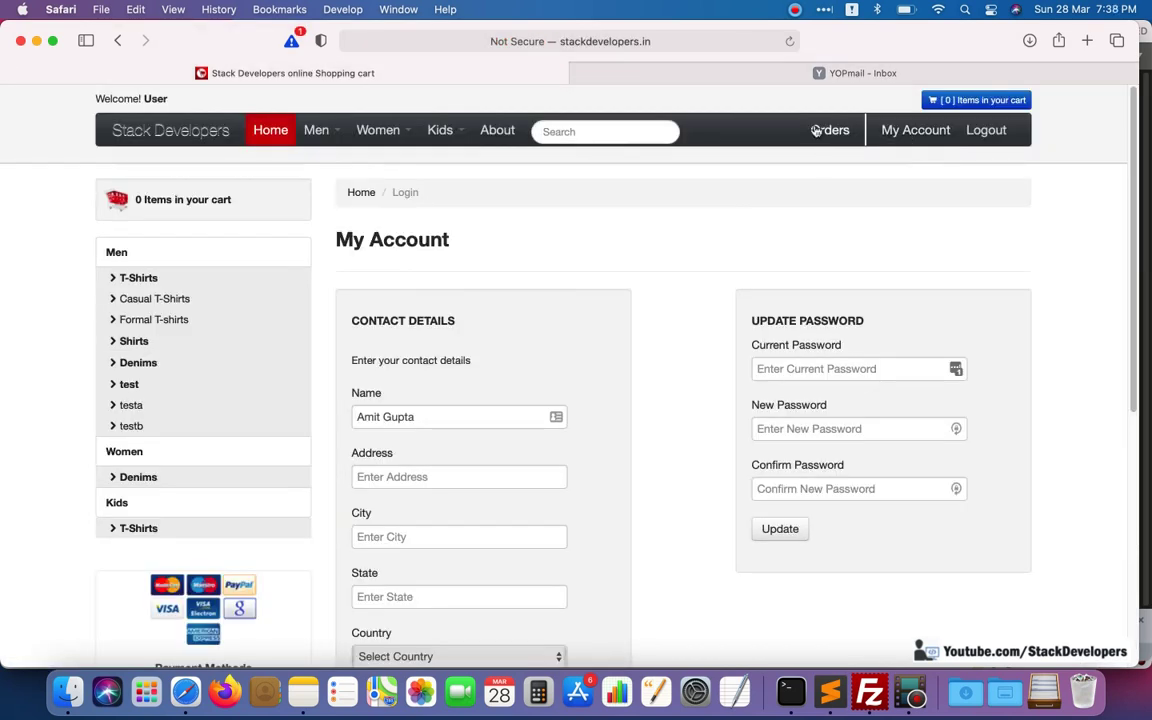
pyautogui.scroll(-5, 710, 296)
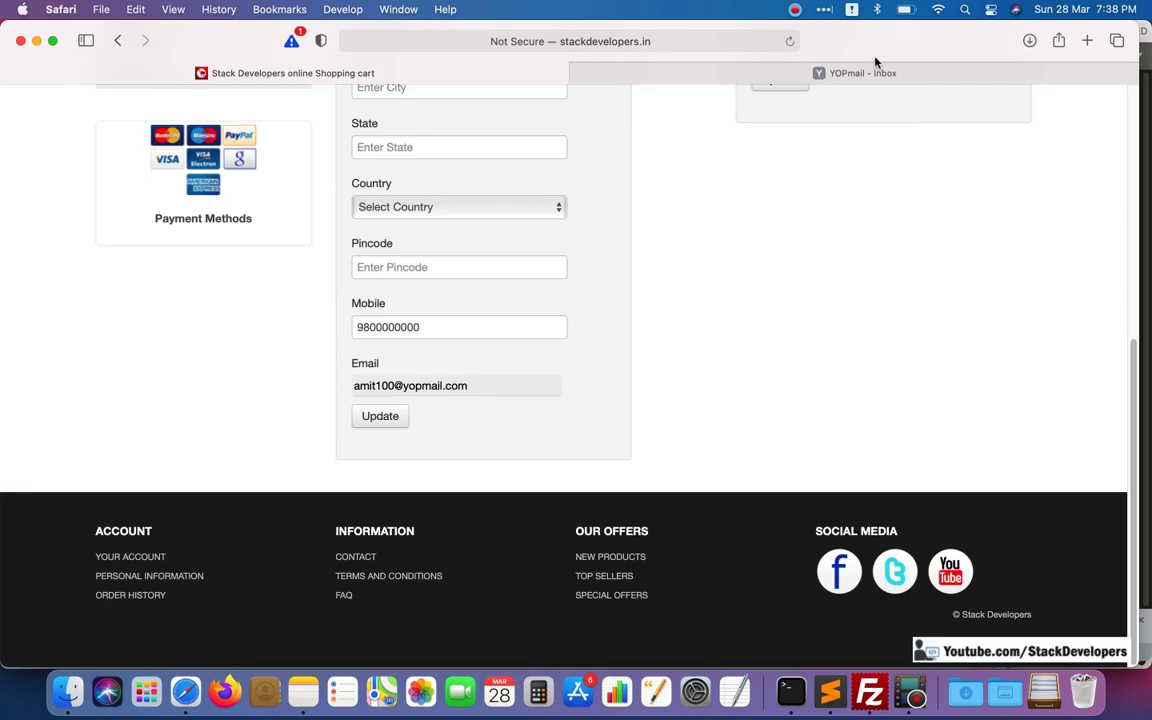
pyautogui.click(860, 73)
pyautogui.click(195, 172)
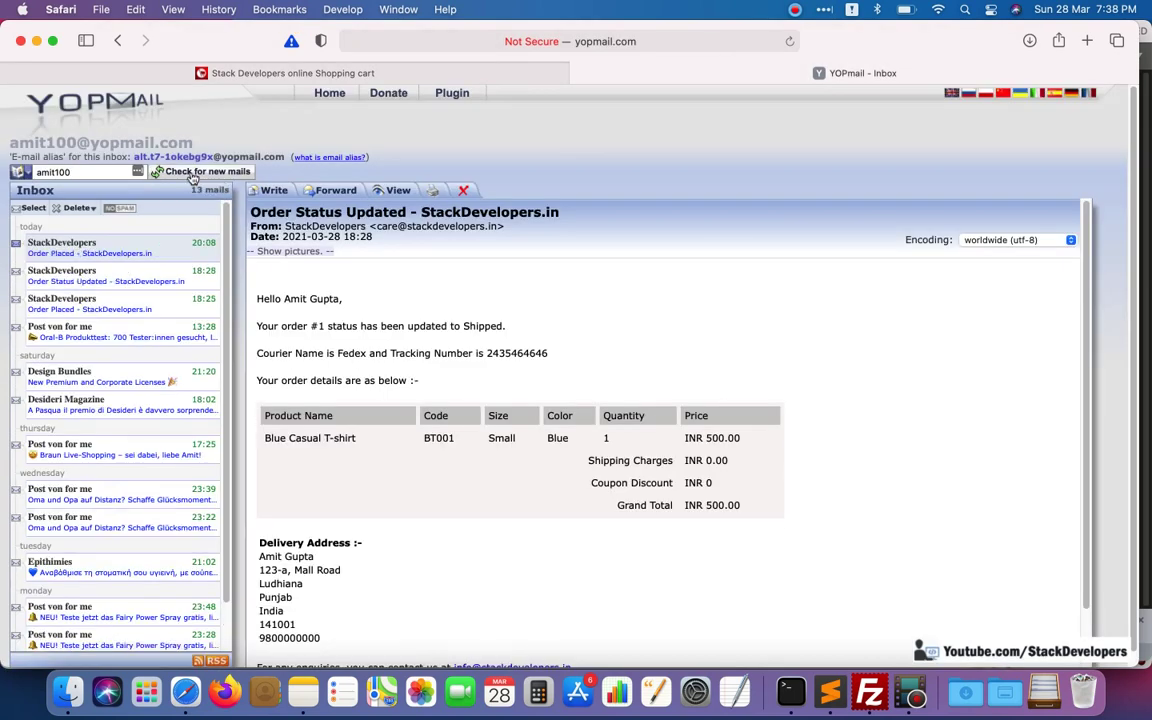
pyautogui.click(120, 248)
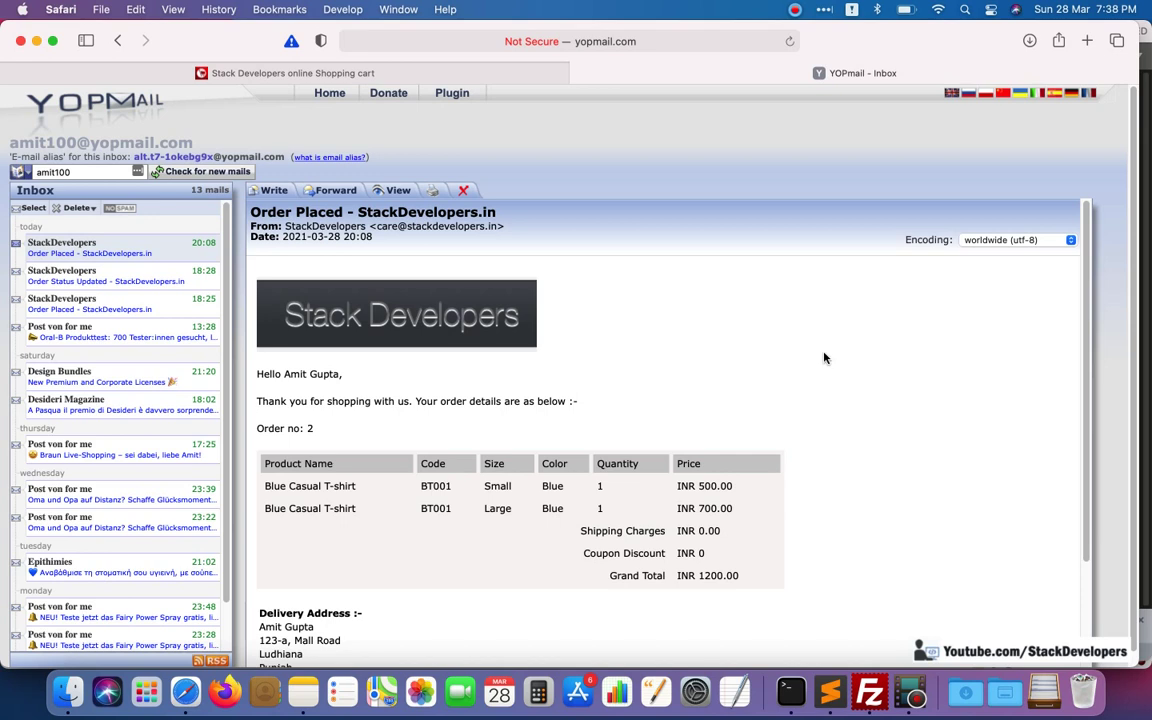
# - Return to the shop tab and select its stackdevelopers.in address
pyautogui.click(795, 9)
pyautogui.click(283, 108)
pyautogui.click(283, 72)
pyautogui.scroll(15, 653, 208)
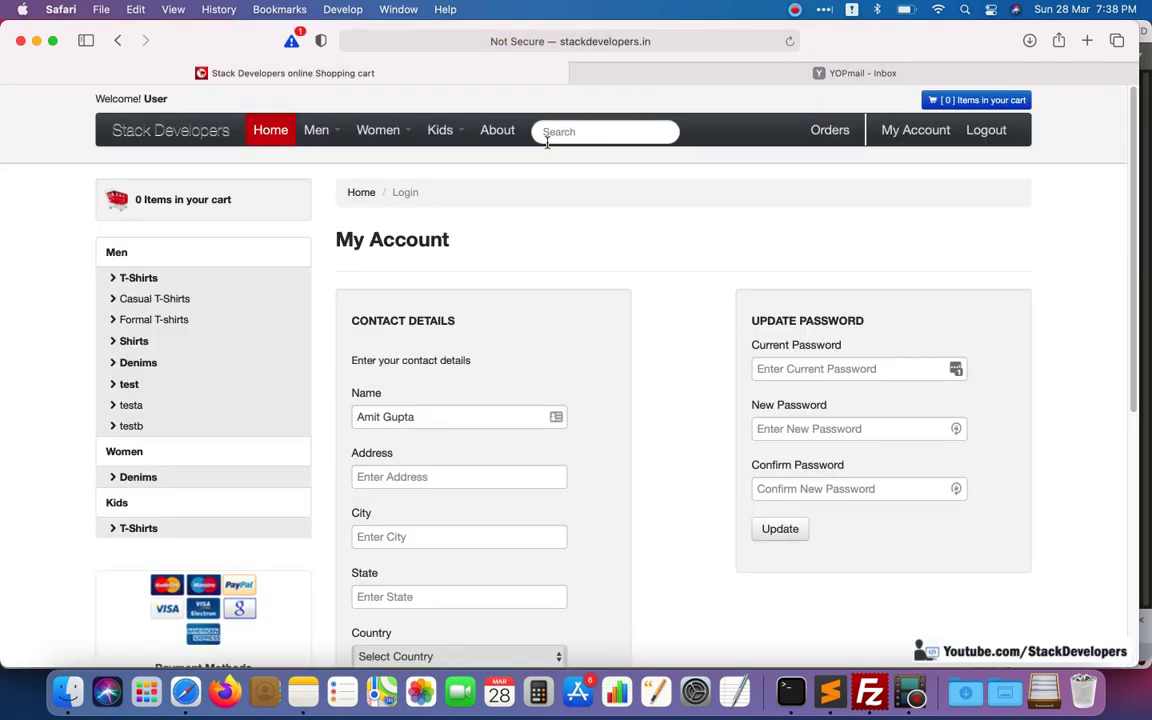
pyautogui.click(439, 41)
pyautogui.moveTo(450, 41); pyautogui.dragTo(334, 20)
pyautogui.press('super+c')
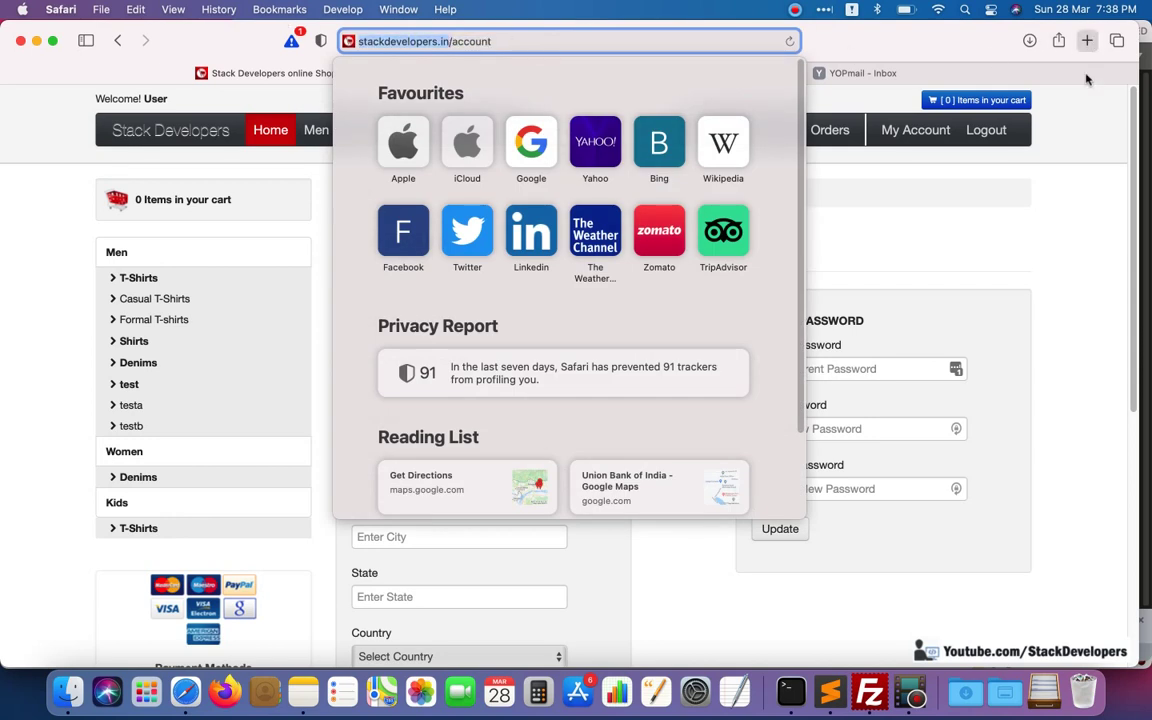
# - Load the stackdevelopers.in /admin/ address in a new tab
pyautogui.press('super+t')
pyautogui.press('super+v')
pyautogui.write('/ad')
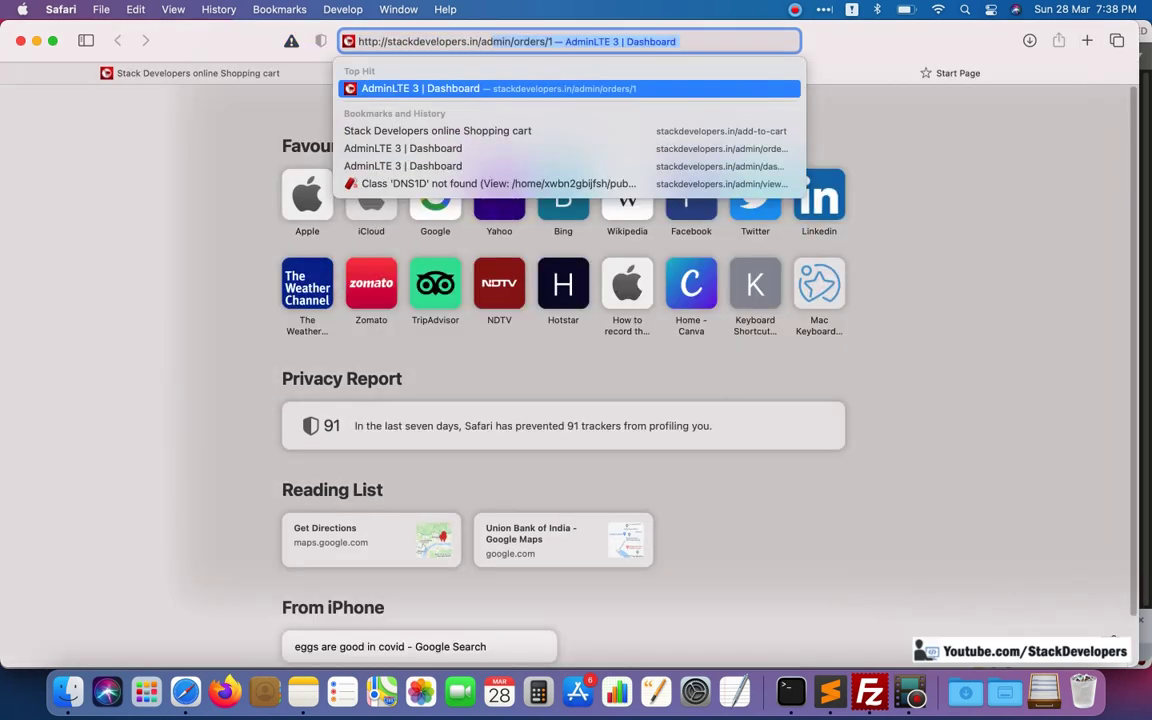
pyautogui.write('min/orders')
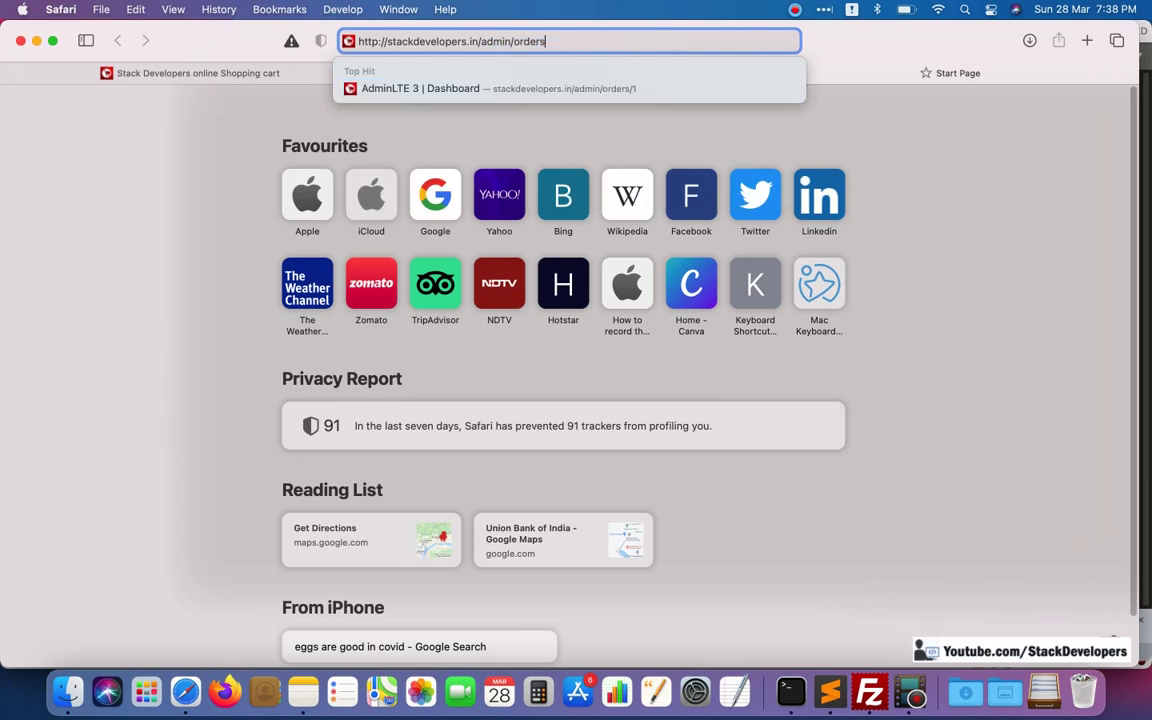
pyautogui.press('BackSpace')
pyautogui.press('BackSpace')
pyautogui.press('BackSpace')
pyautogui.press('Return')
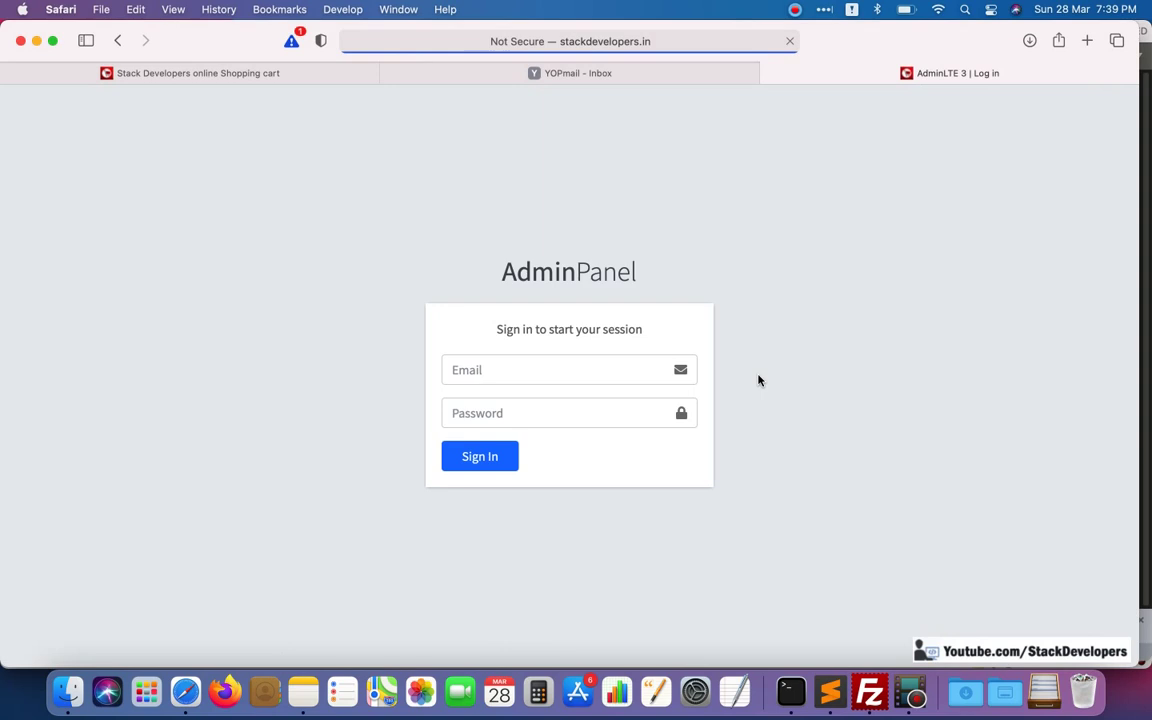
# - Sign in with the admin e-mail and password, declining Safari's password update prompt
pyautogui.click(591, 371)
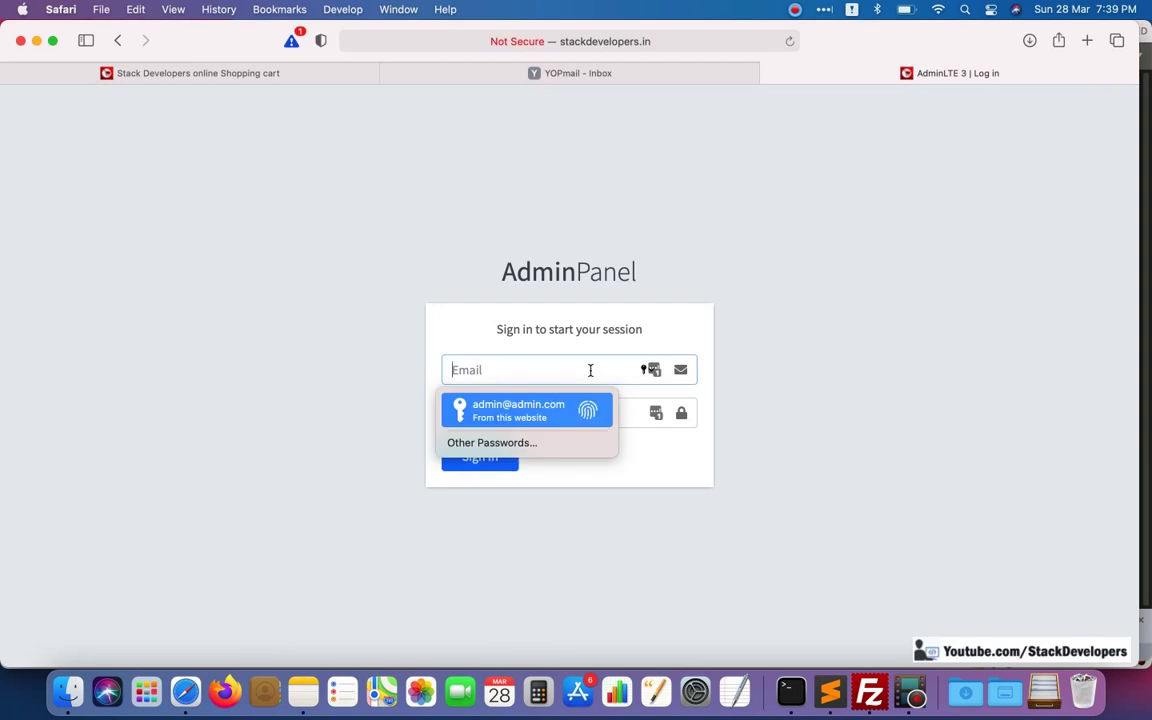
pyautogui.click(527, 410)
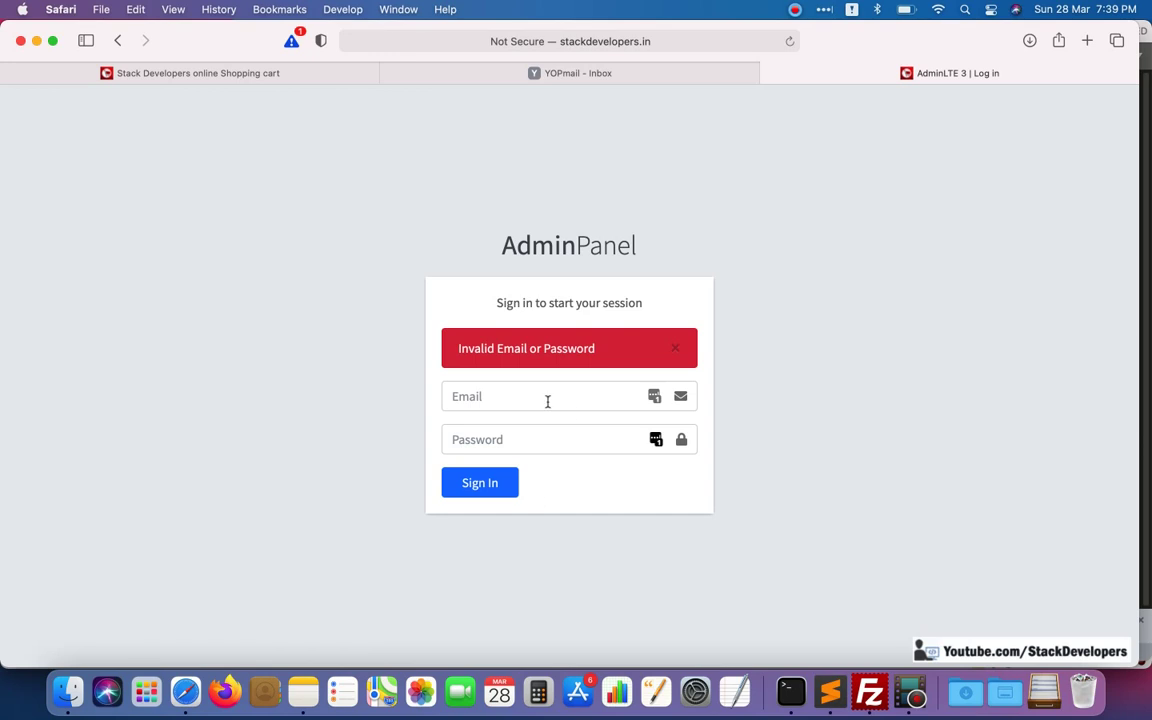
pyautogui.click(548, 399)
pyautogui.press('Tab')
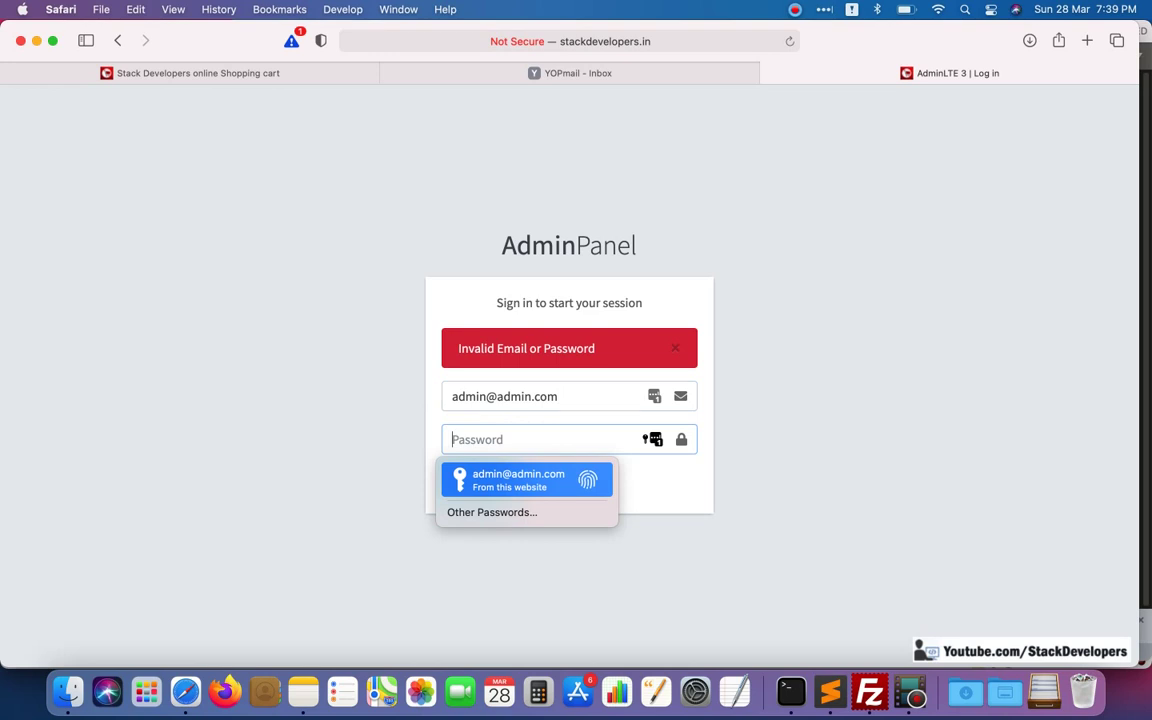
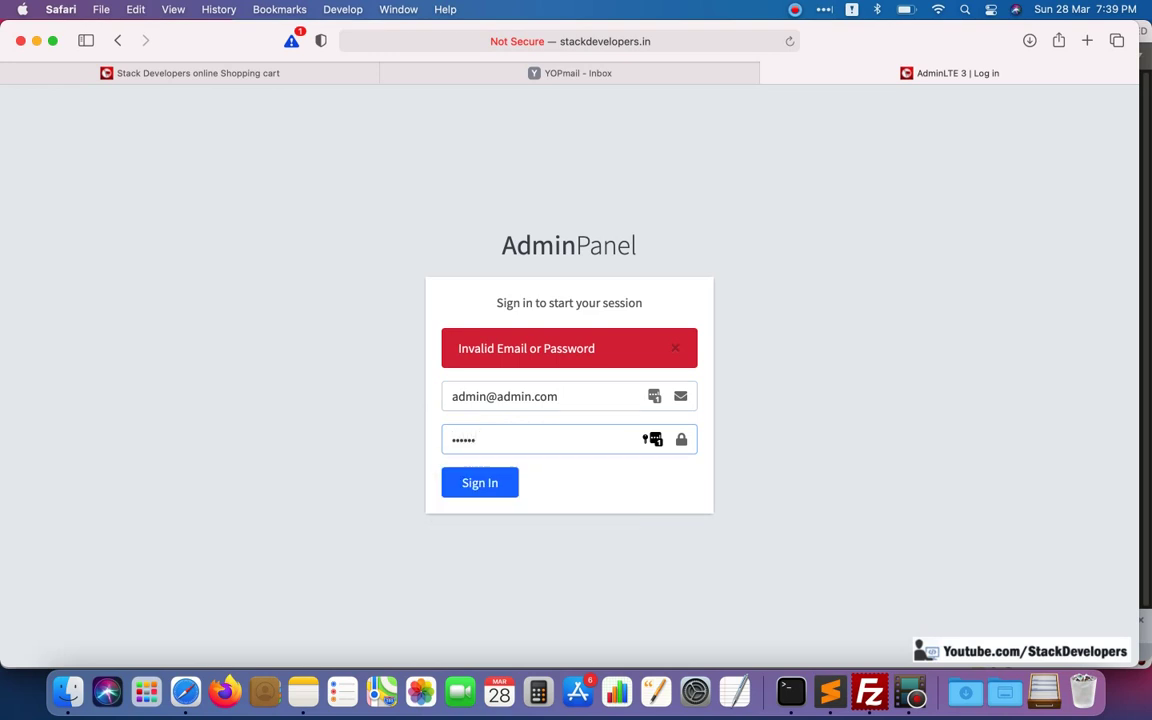
pyautogui.click(514, 478)
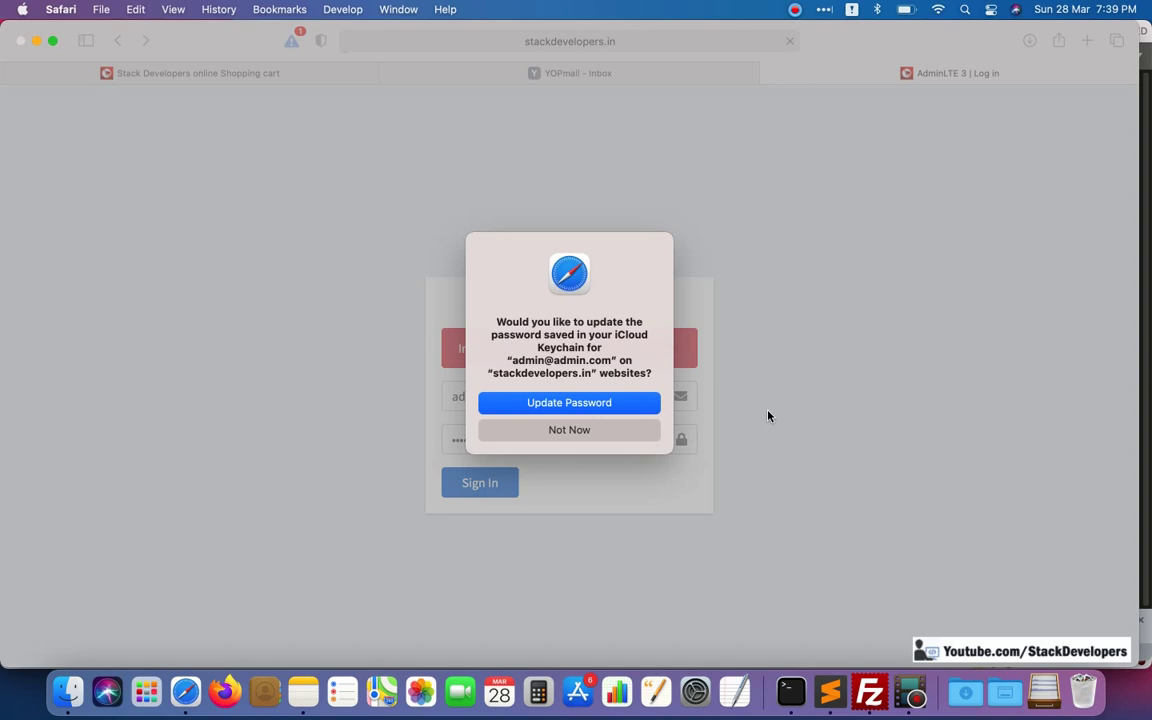
pyautogui.click(578, 429)
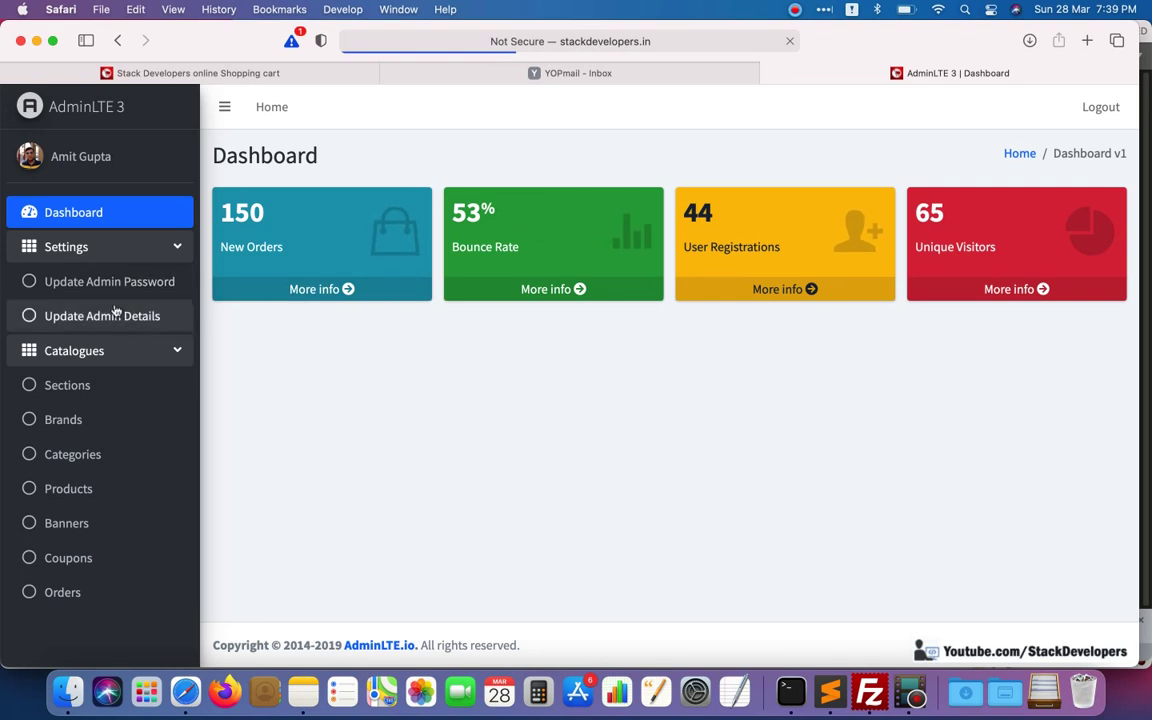
# - Browse the admin password settings, admin details, Sections, Brands and Categories pages
pyautogui.click(93, 281)
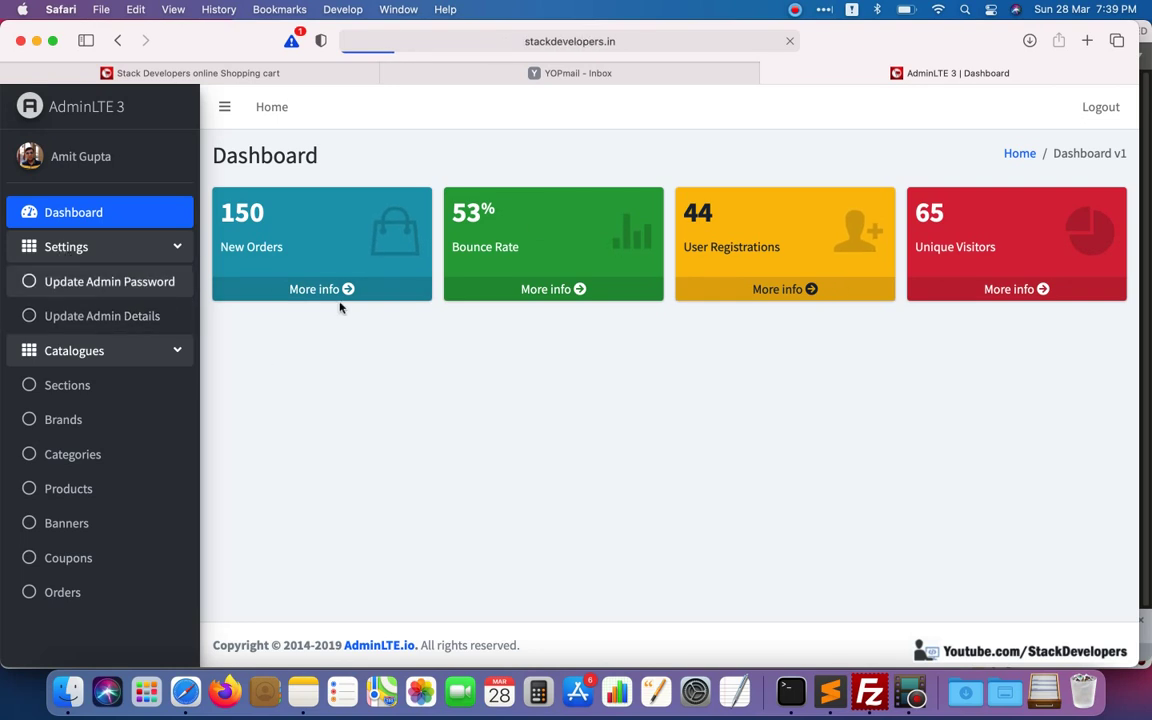
pyautogui.click(90, 315)
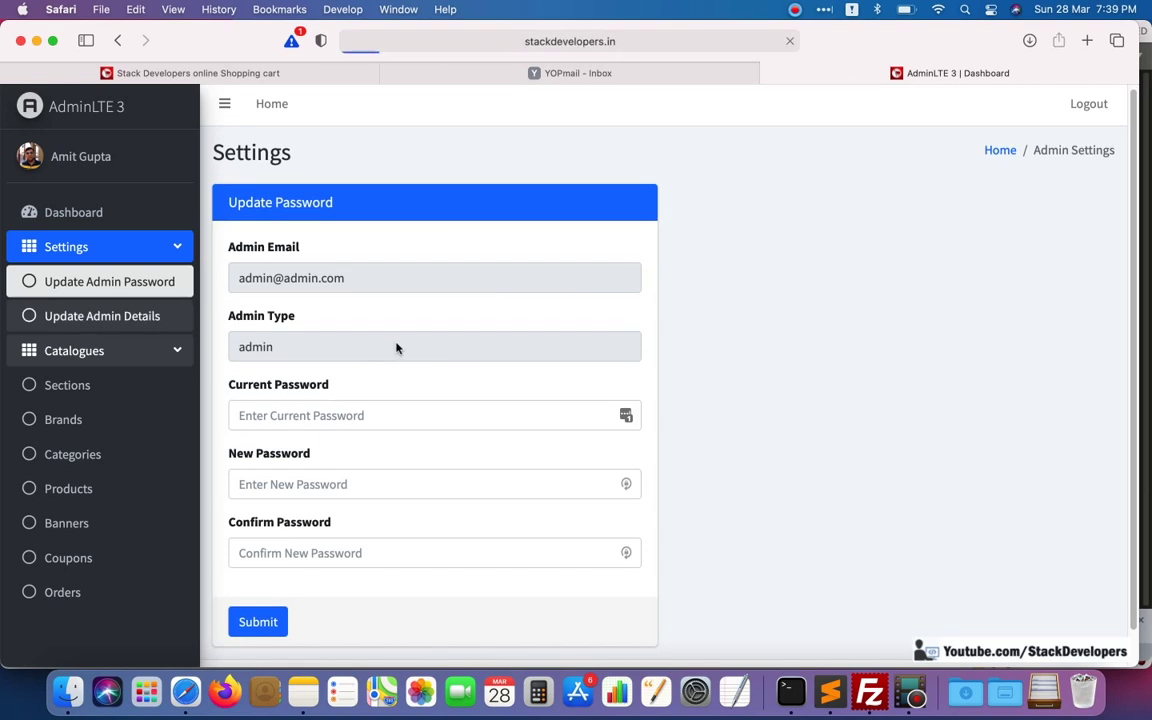
pyautogui.click(70, 385)
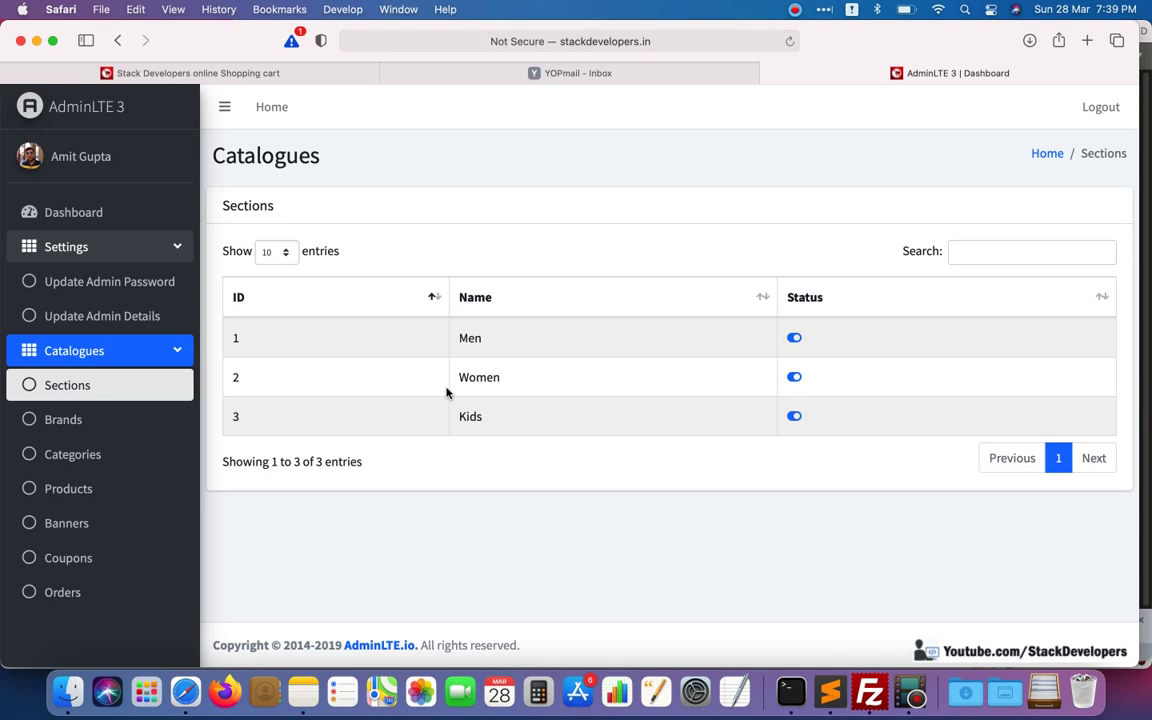
pyautogui.click(80, 421)
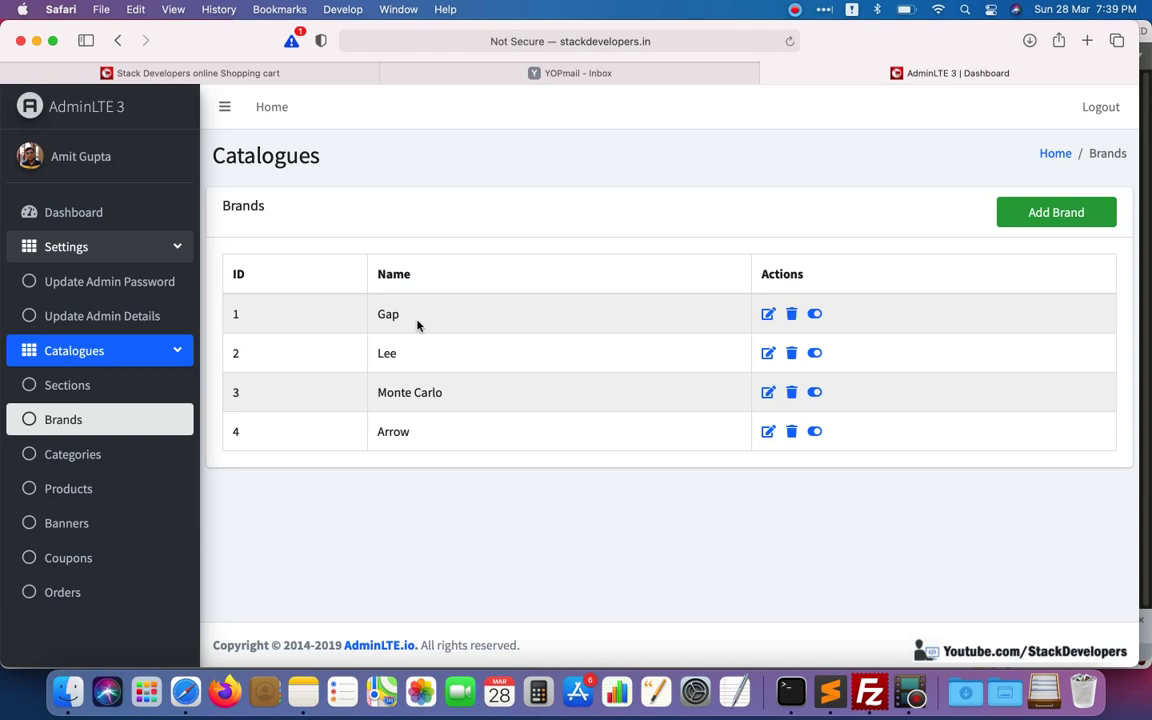
pyautogui.click(97, 456)
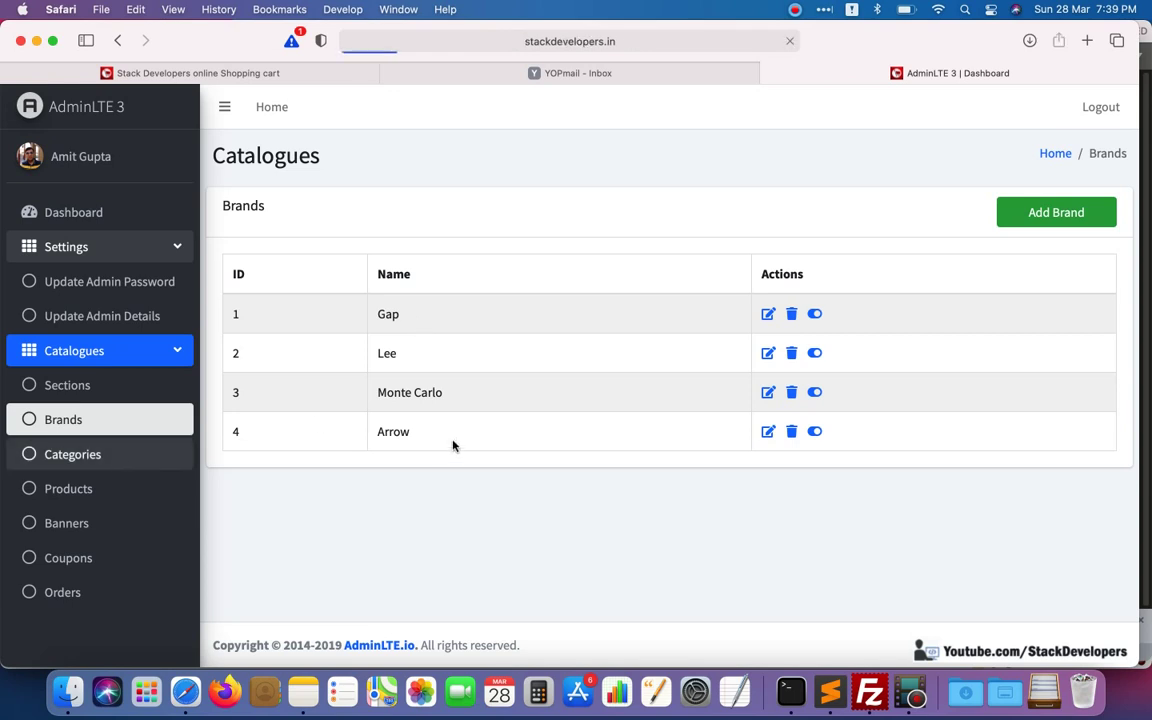
pyautogui.scroll(-3, 697, 404)
pyautogui.scroll(2, 698, 408)
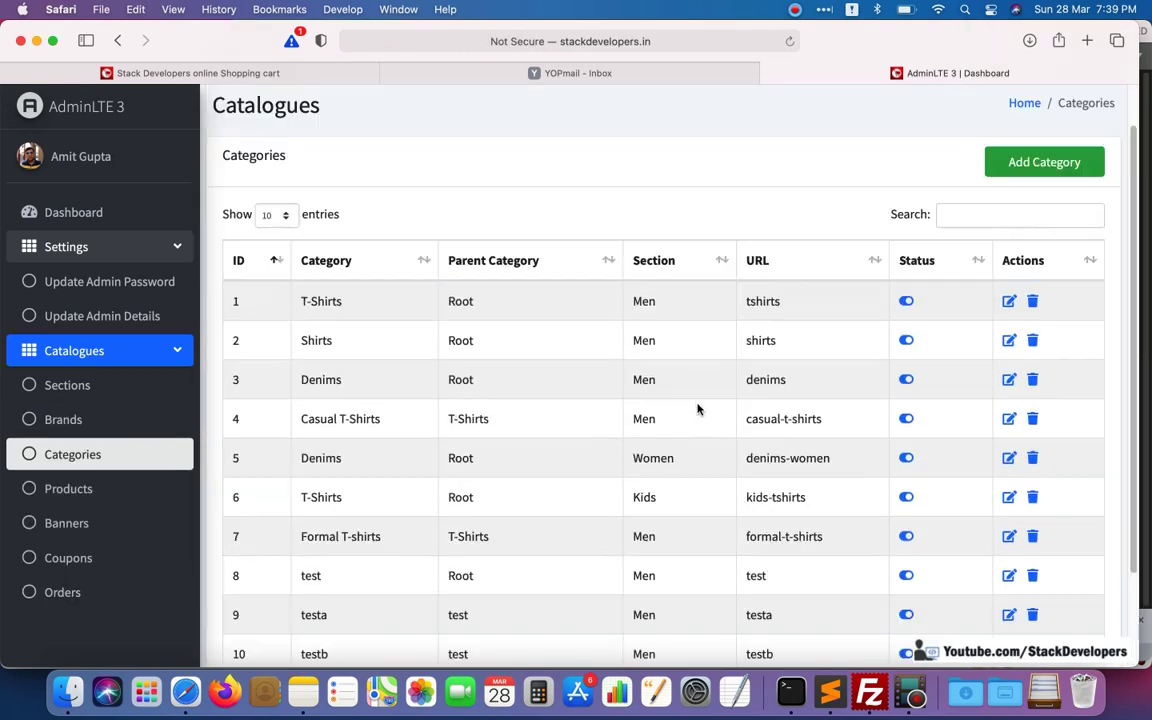
# - Browse the Products, Banners and Coupons lists, then open the Orders list
pyautogui.click(72, 491)
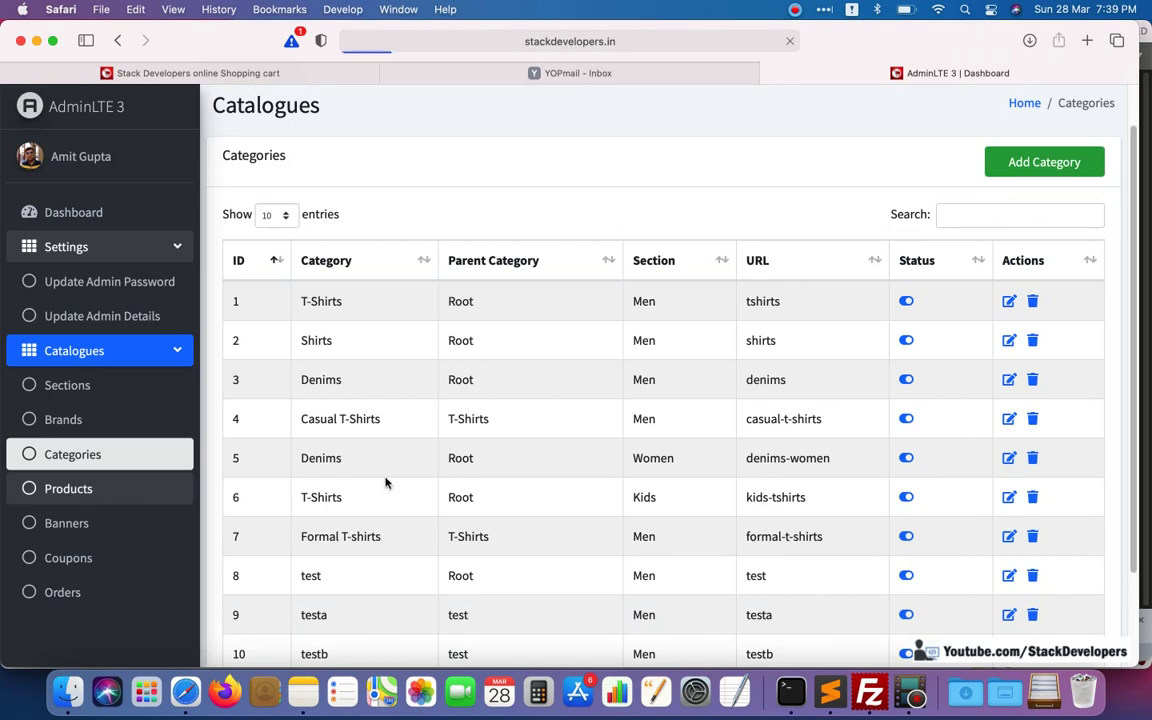
pyautogui.scroll(-1, 803, 416)
pyautogui.scroll(1, 800, 418)
pyautogui.click(80, 522)
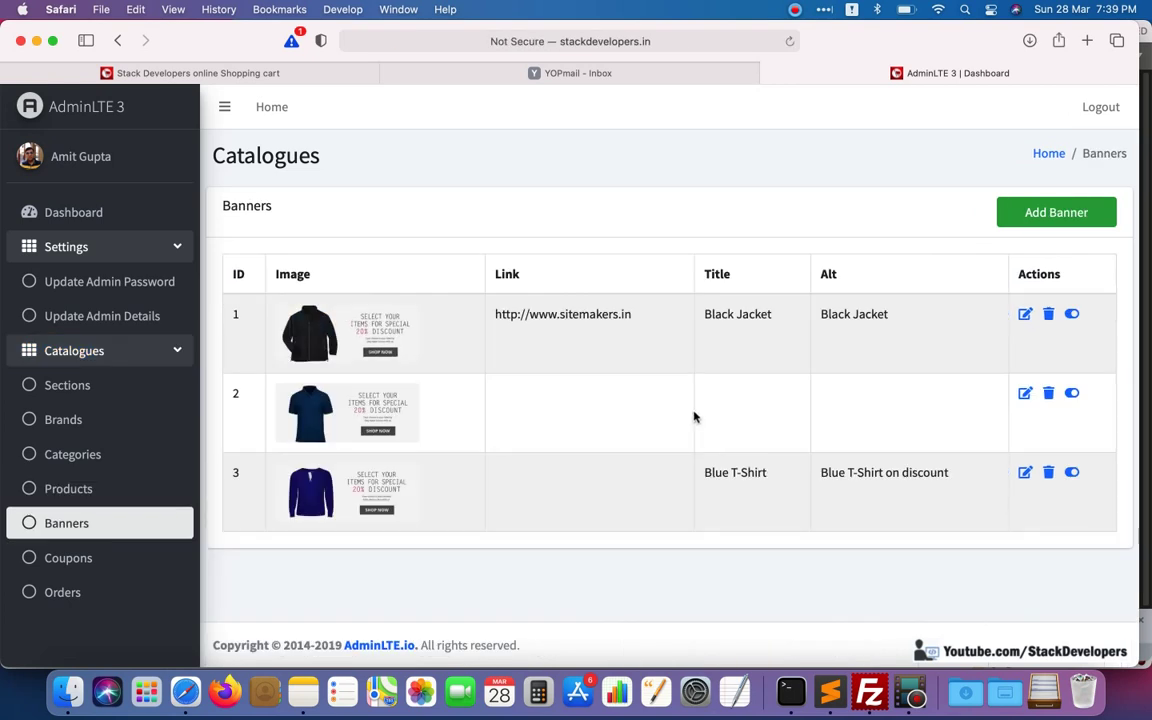
pyautogui.click(90, 557)
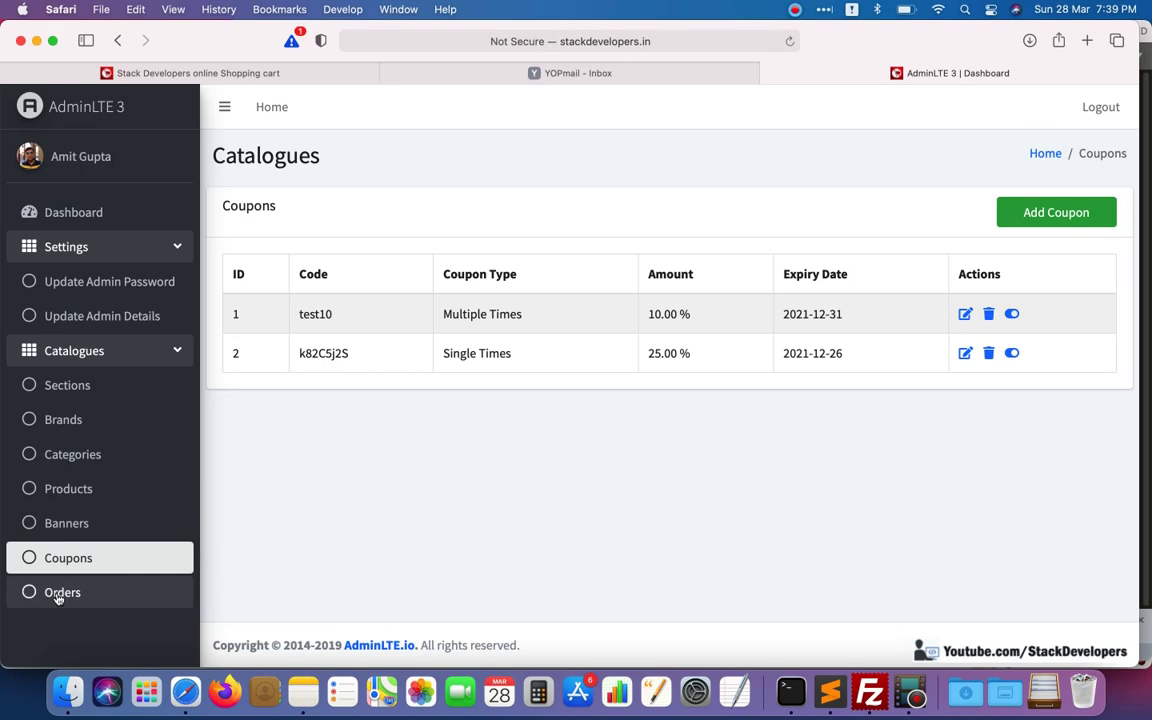
pyautogui.click(60, 594)
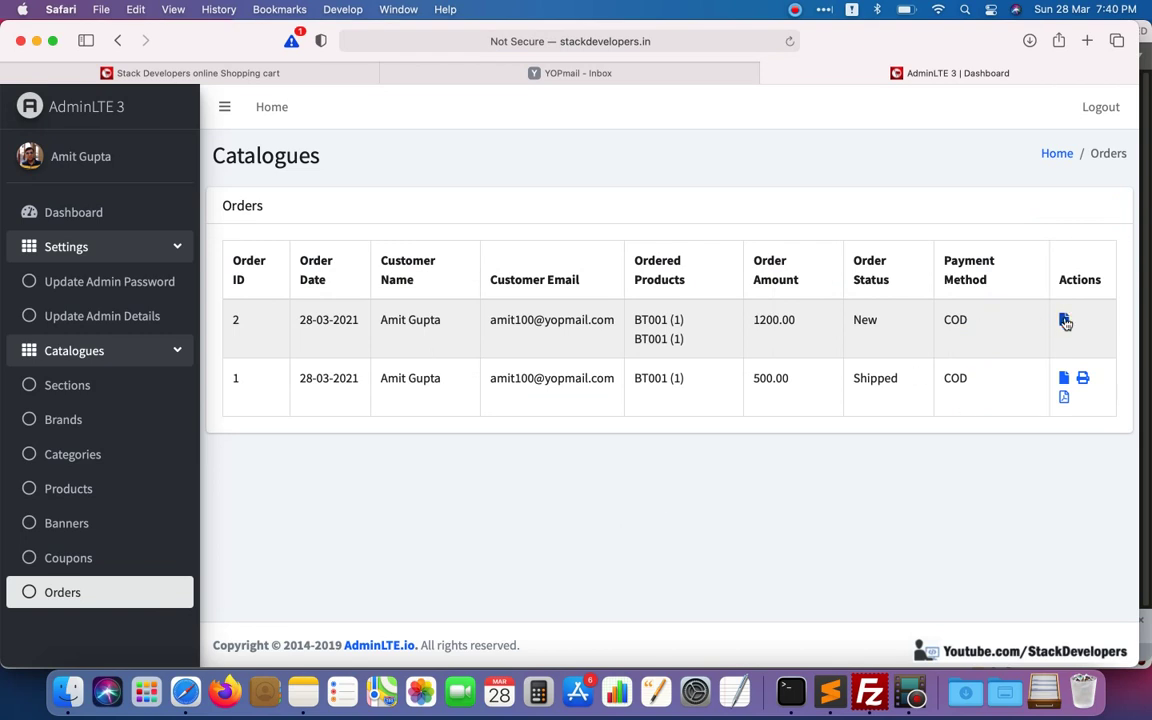
pyautogui.click(1065, 321)
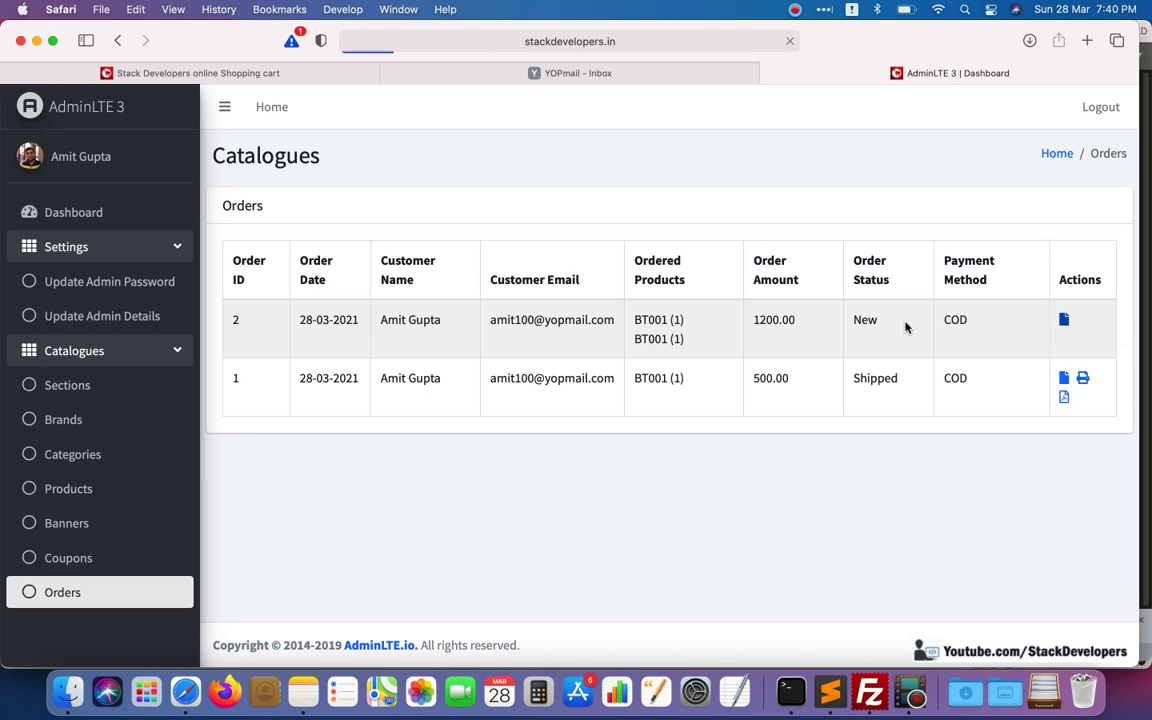
pyautogui.scroll(-5, 860, 420)
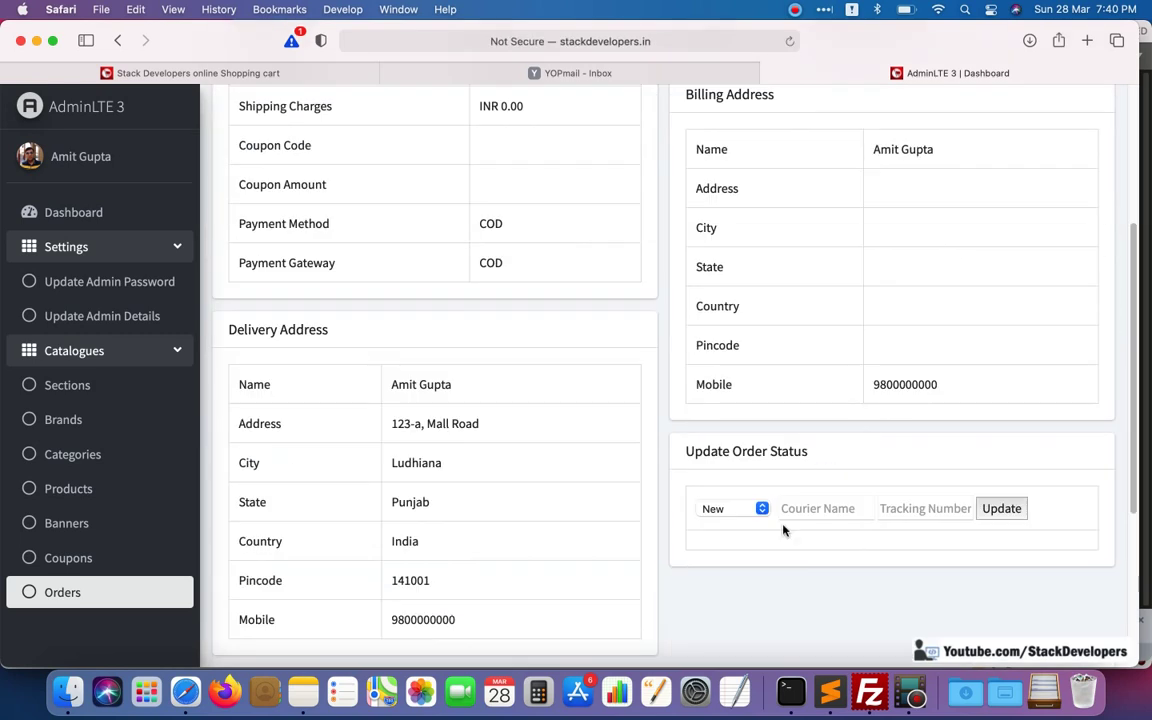
pyautogui.click(729, 514)
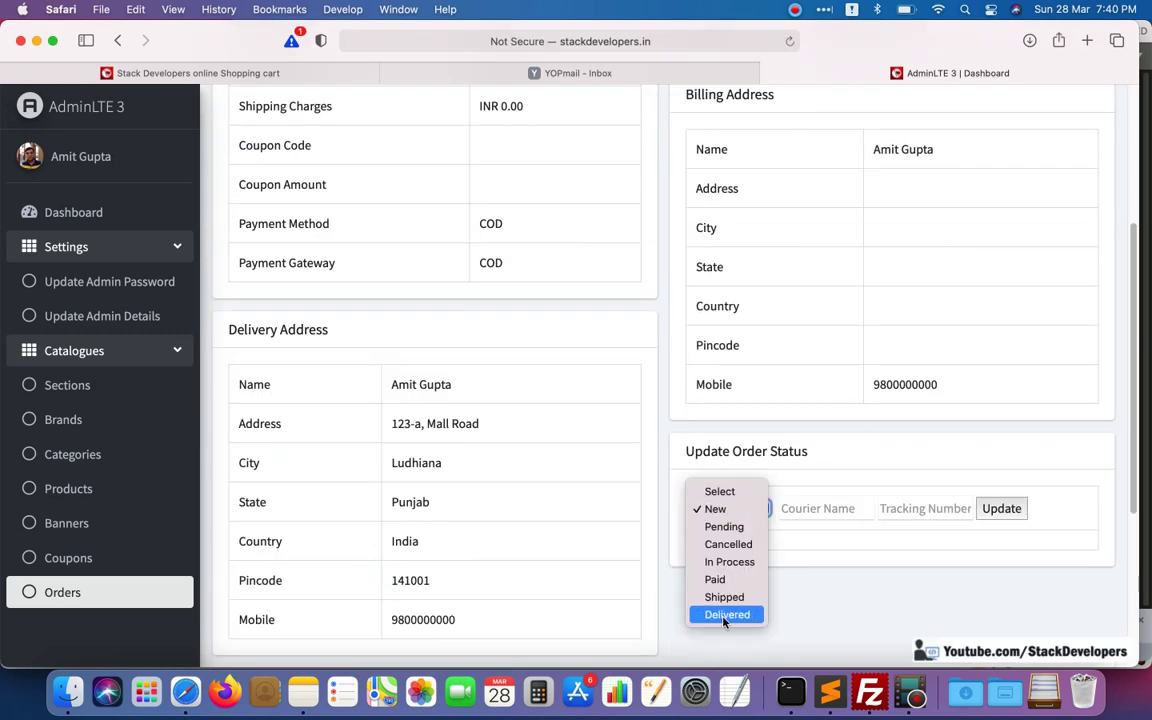
pyautogui.click(56, 542)
pyautogui.click(136, 599)
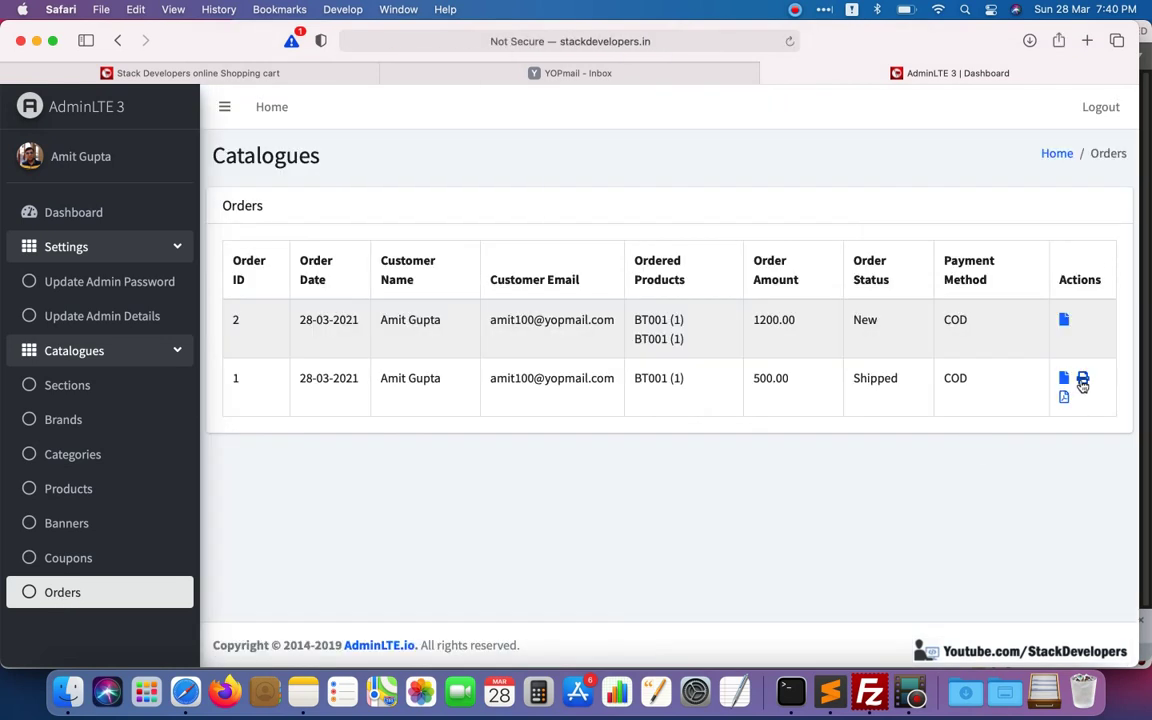
# - Download the shipped order 1's invoice PDF after the printable invoice shows an error
pyautogui.click(1082, 379)
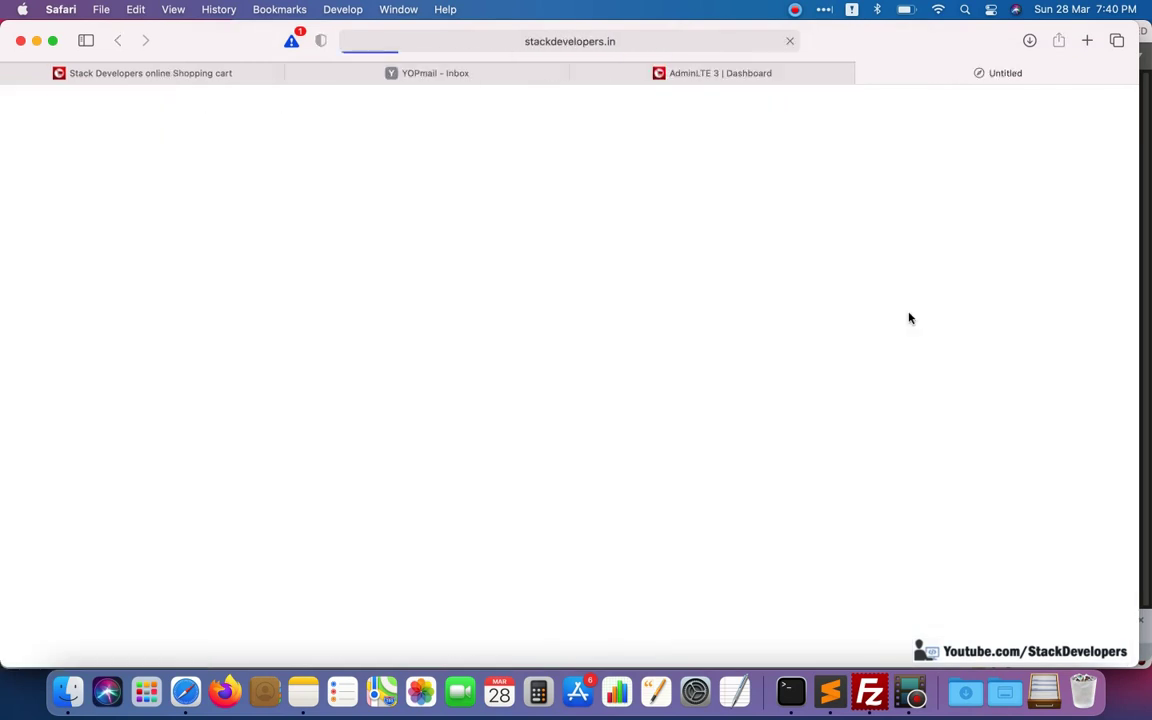
pyautogui.press('super+w')
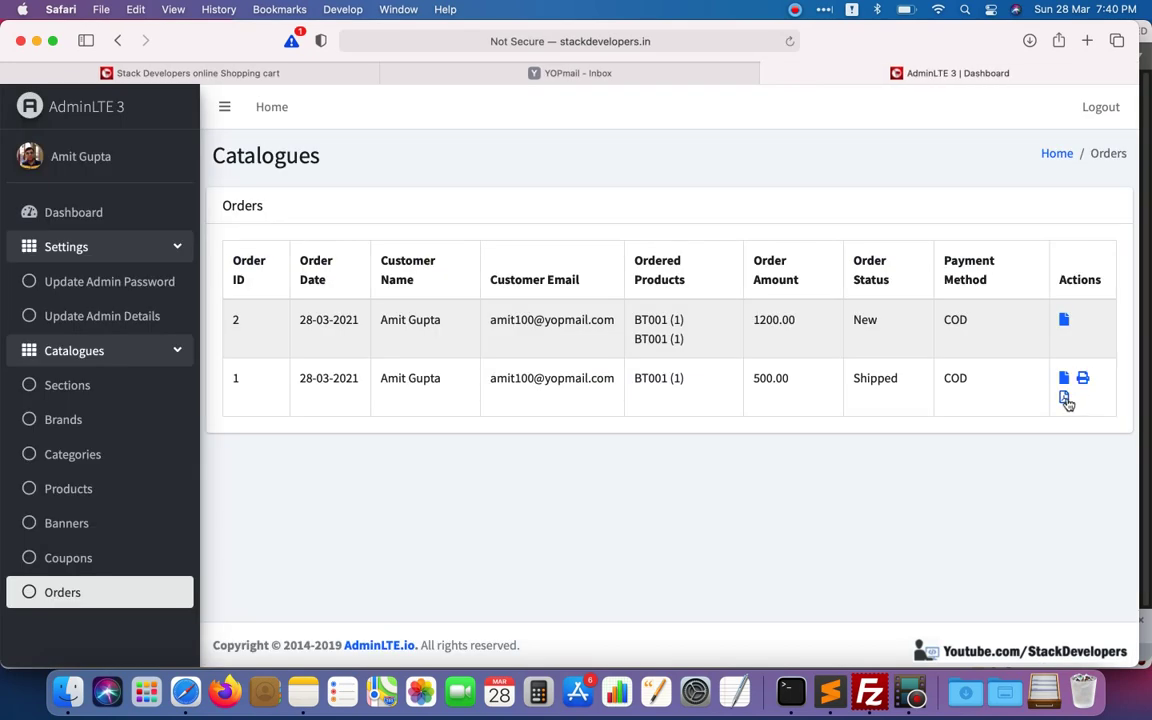
pyautogui.click(1065, 399)
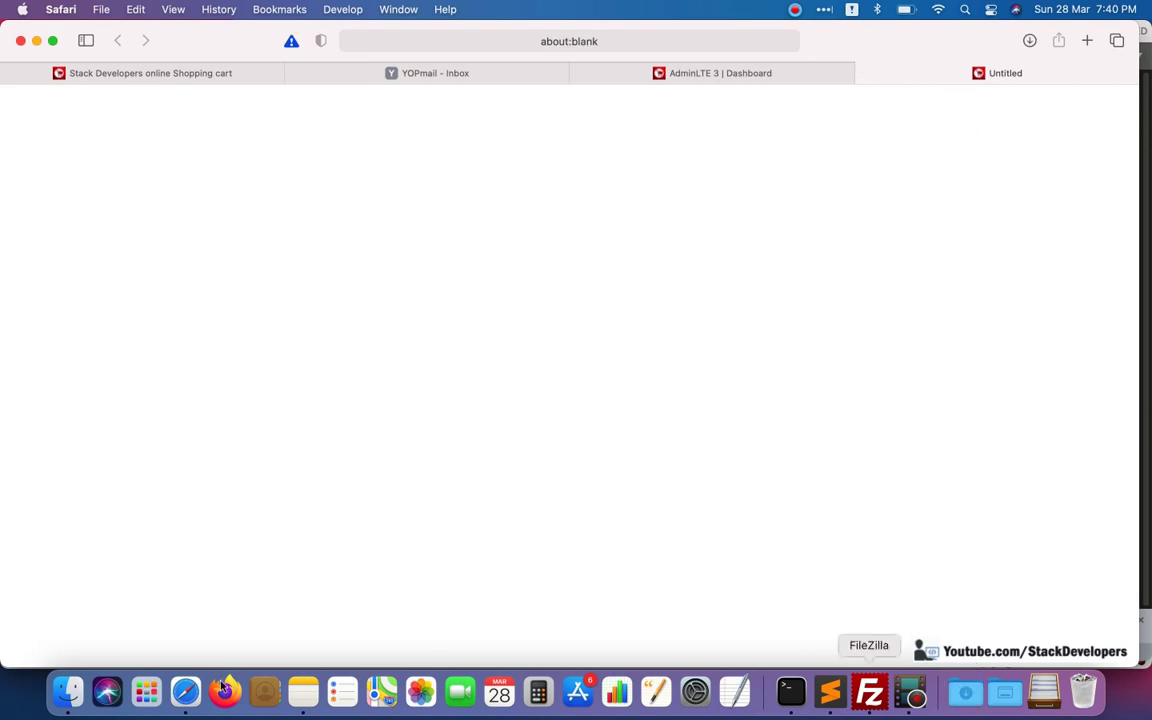
# - Open document-15.pdf from Finder's Downloads folder, showing the INR 500.00 grand total
pyautogui.click(67, 692)
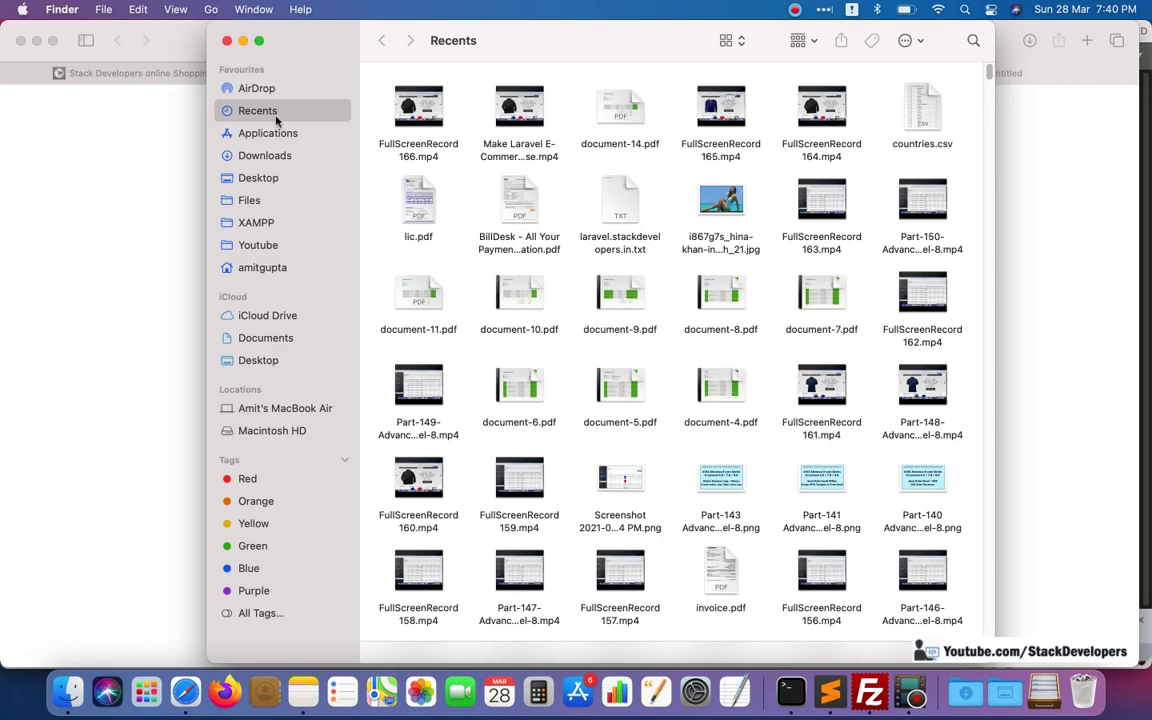
pyautogui.click(258, 155)
pyautogui.click(411, 114)
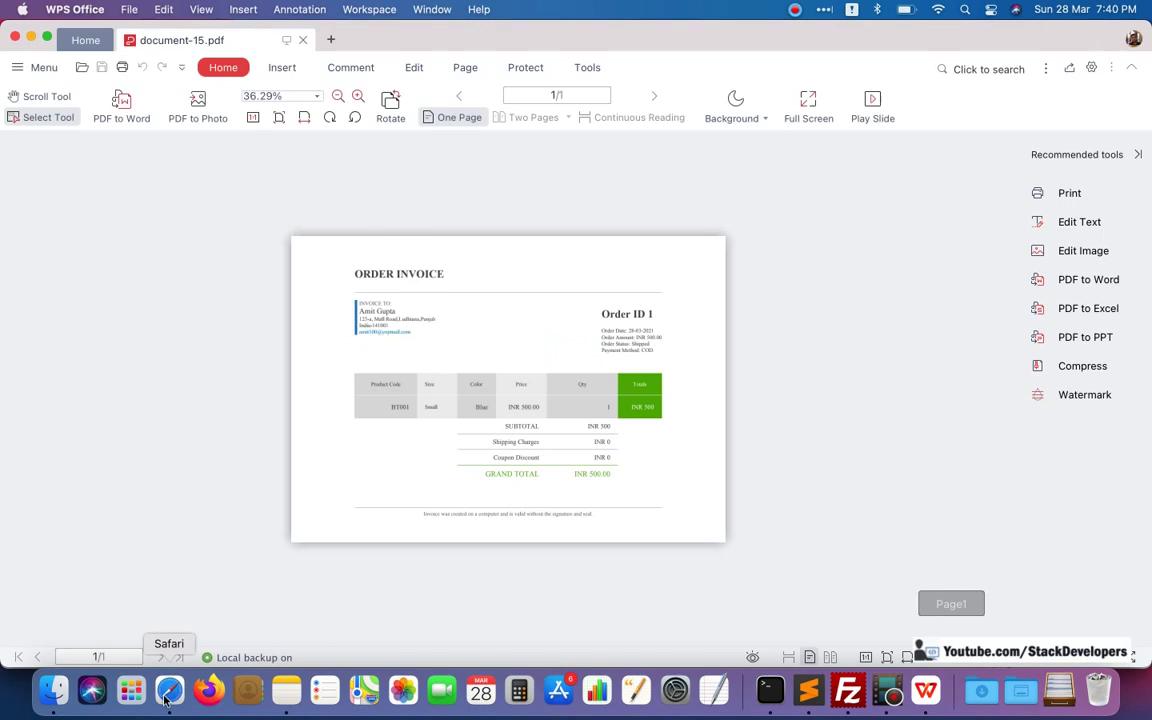
pyautogui.click(166, 692)
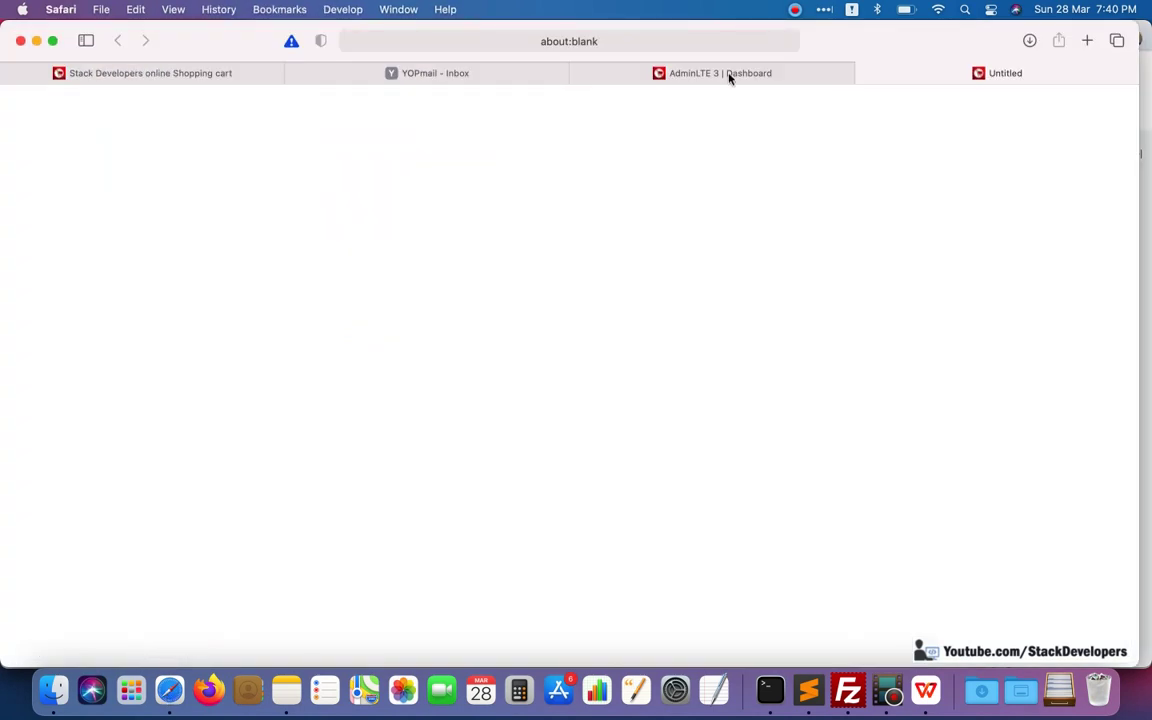
# - Bring the AdminLTE Orders tab with both orders back to the front
pyautogui.click(728, 77)
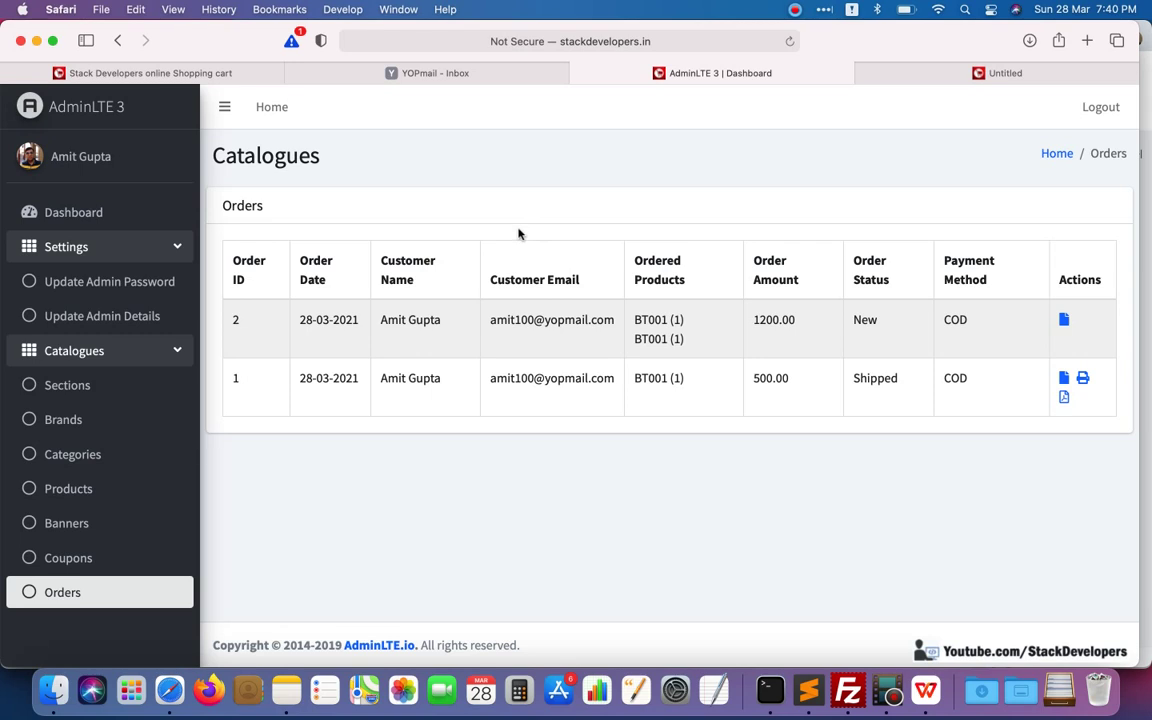
pyautogui.click(484, 70)
pyautogui.click(700, 73)
# - Load youtube.com/stackdevelopers in a new tab
pyautogui.click(1085, 42)
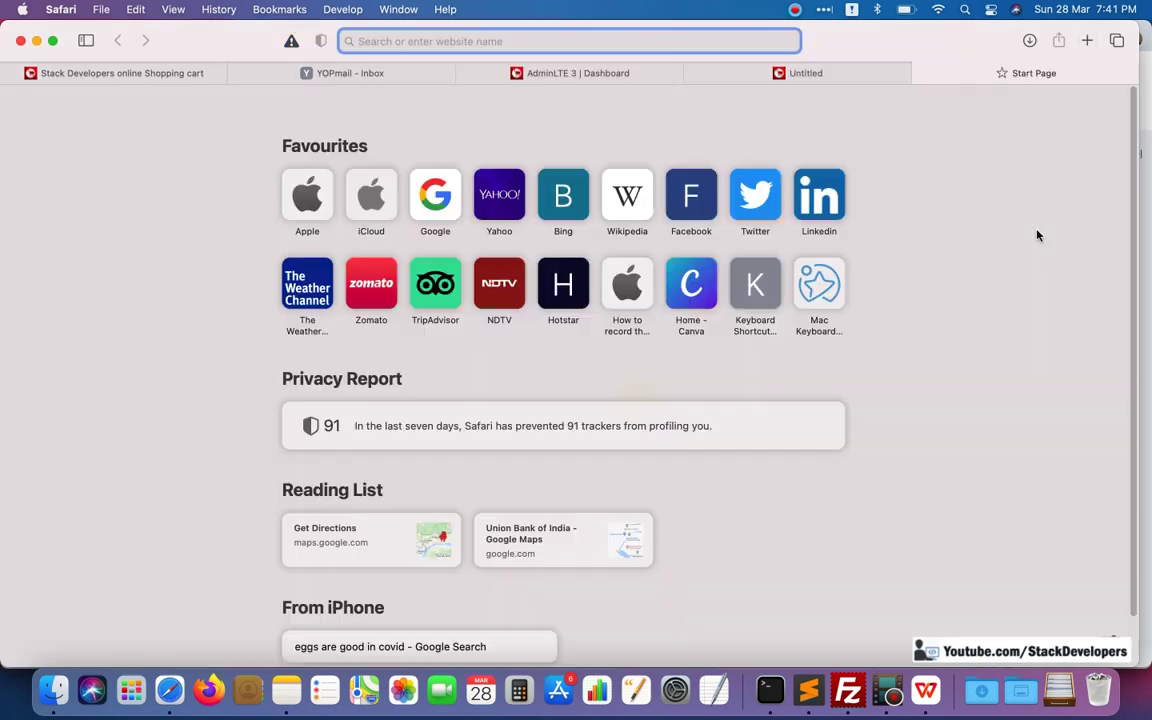
pyautogui.write('youtube.com/s')
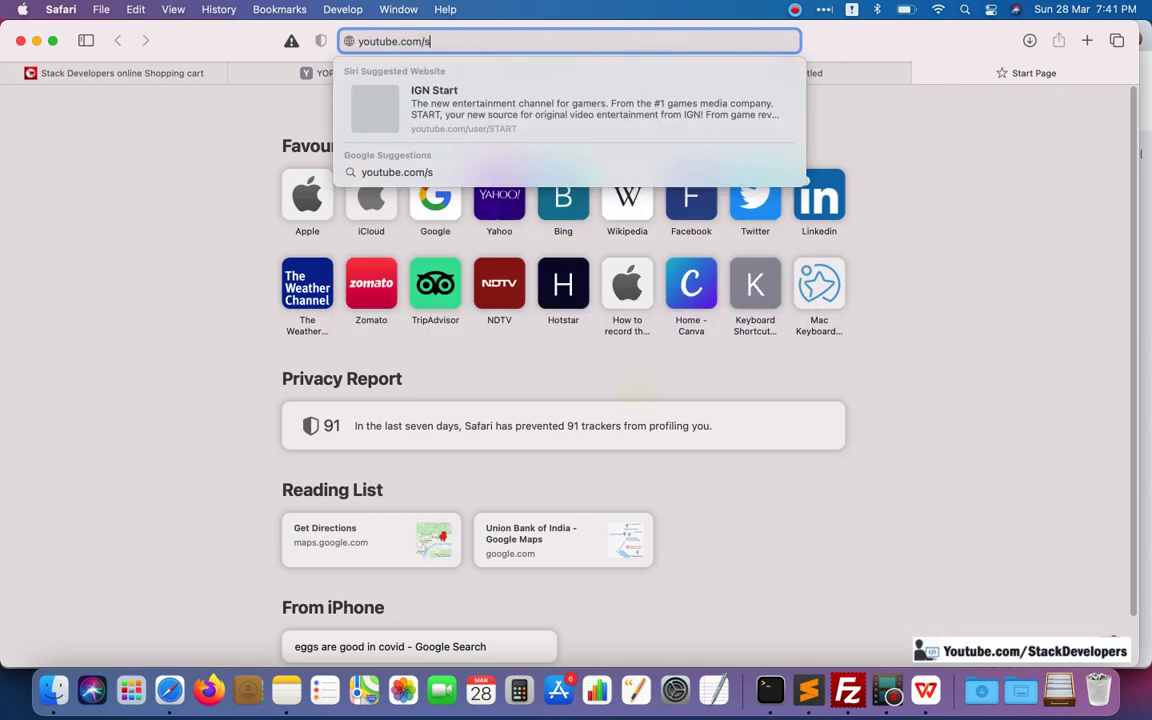
pyautogui.write('tack')
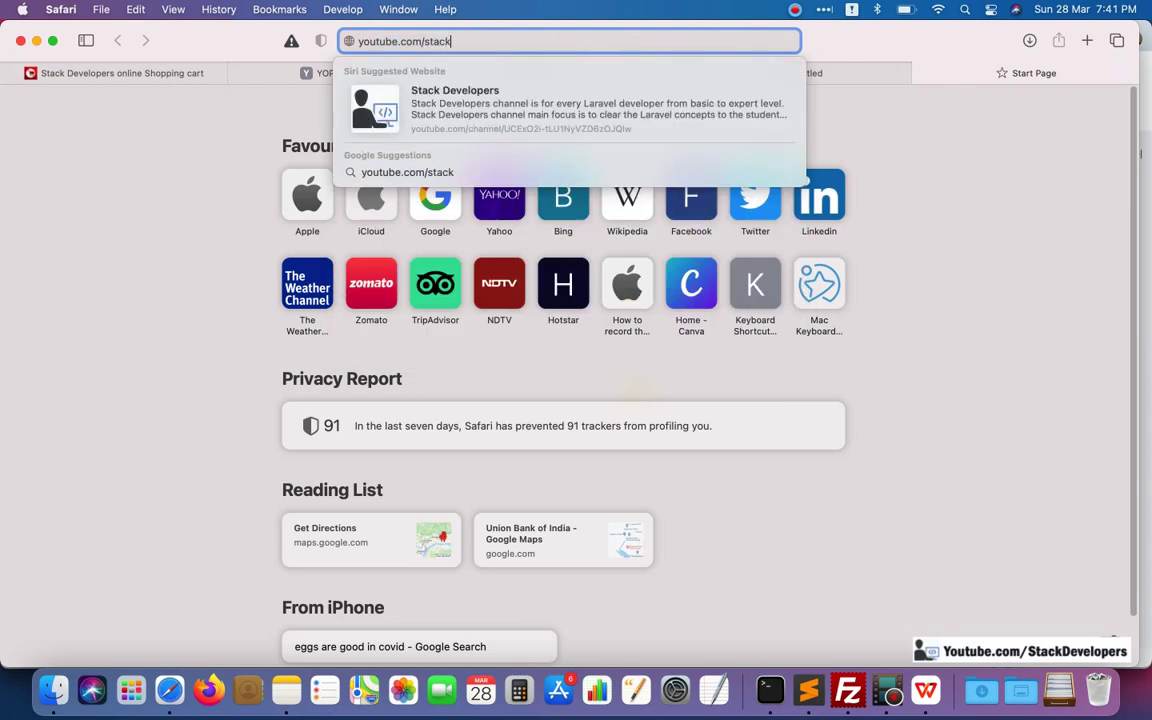
pyautogui.write('developers')
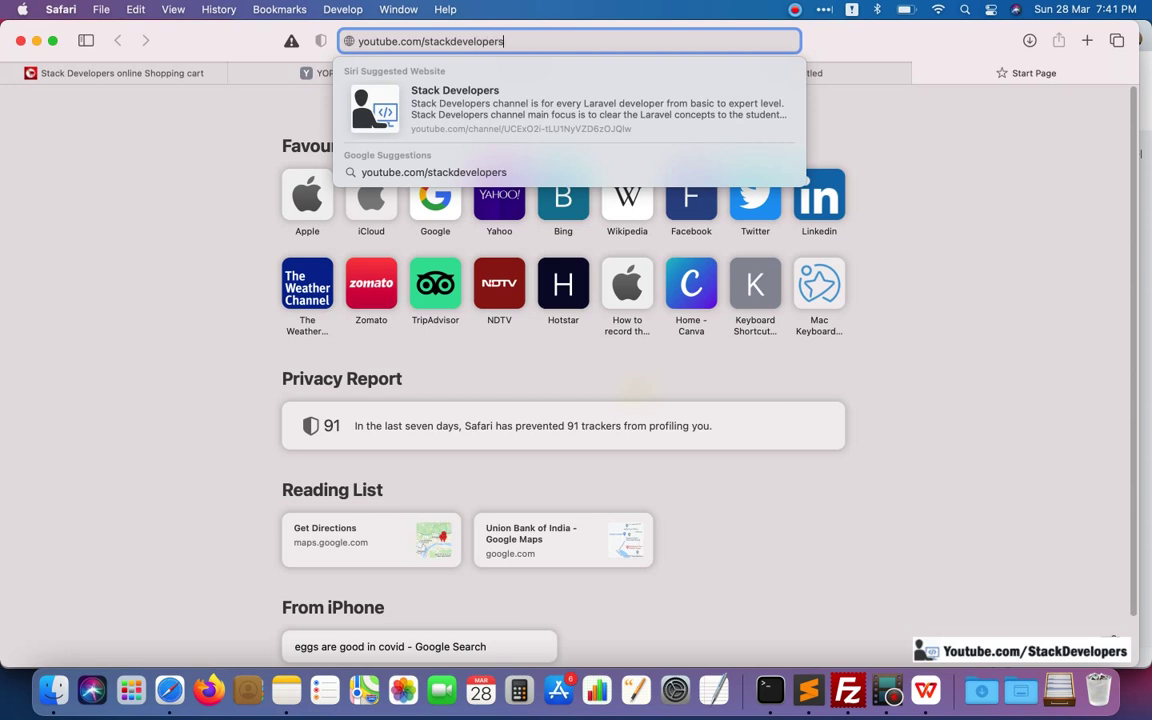
pyautogui.press('Return')
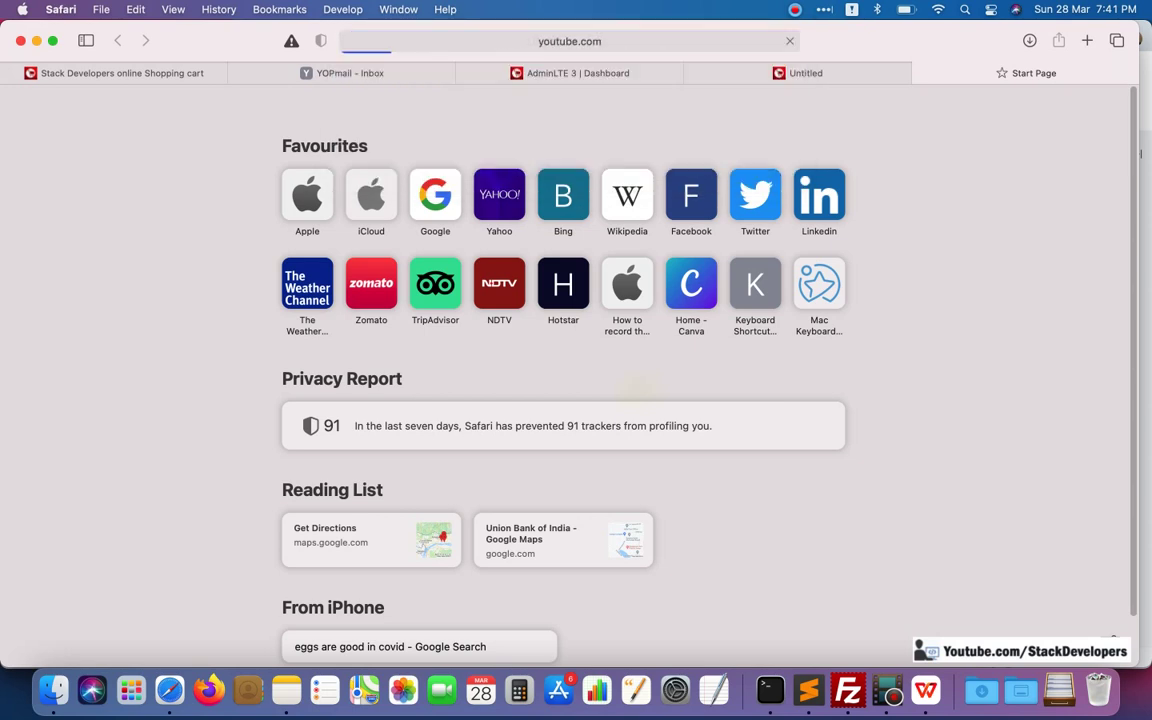
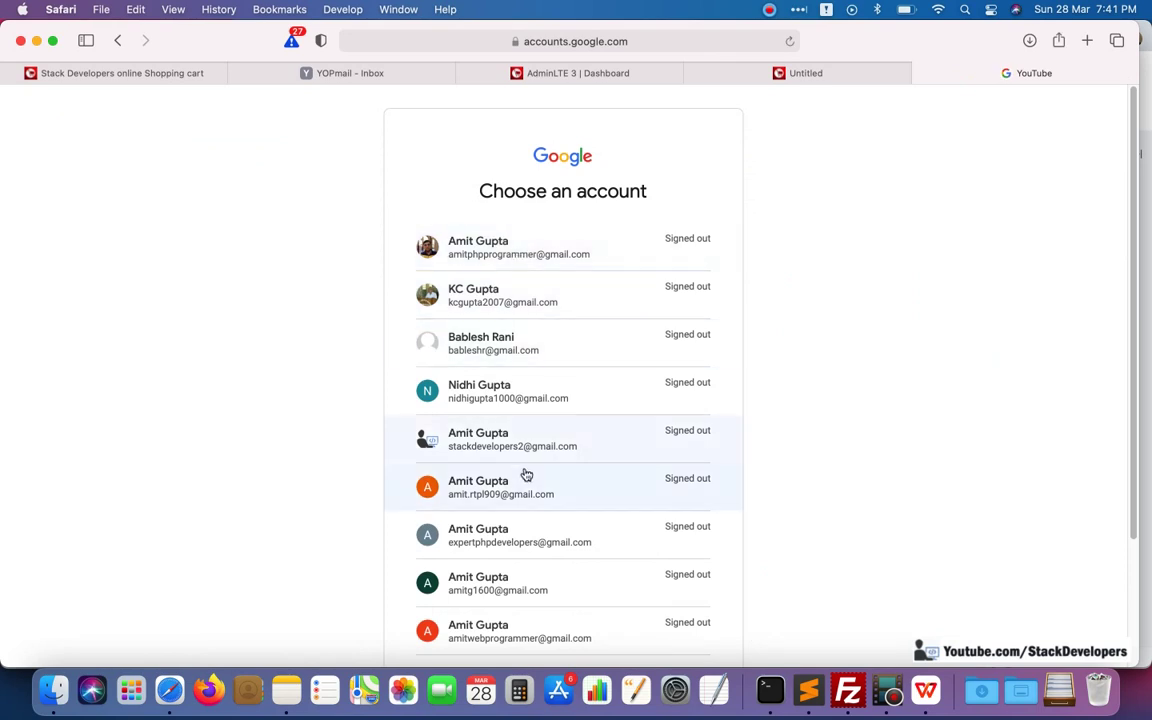
# - Sign in with the chosen Google account, retyping the password and declining Safari's password update
pyautogui.click(509, 589)
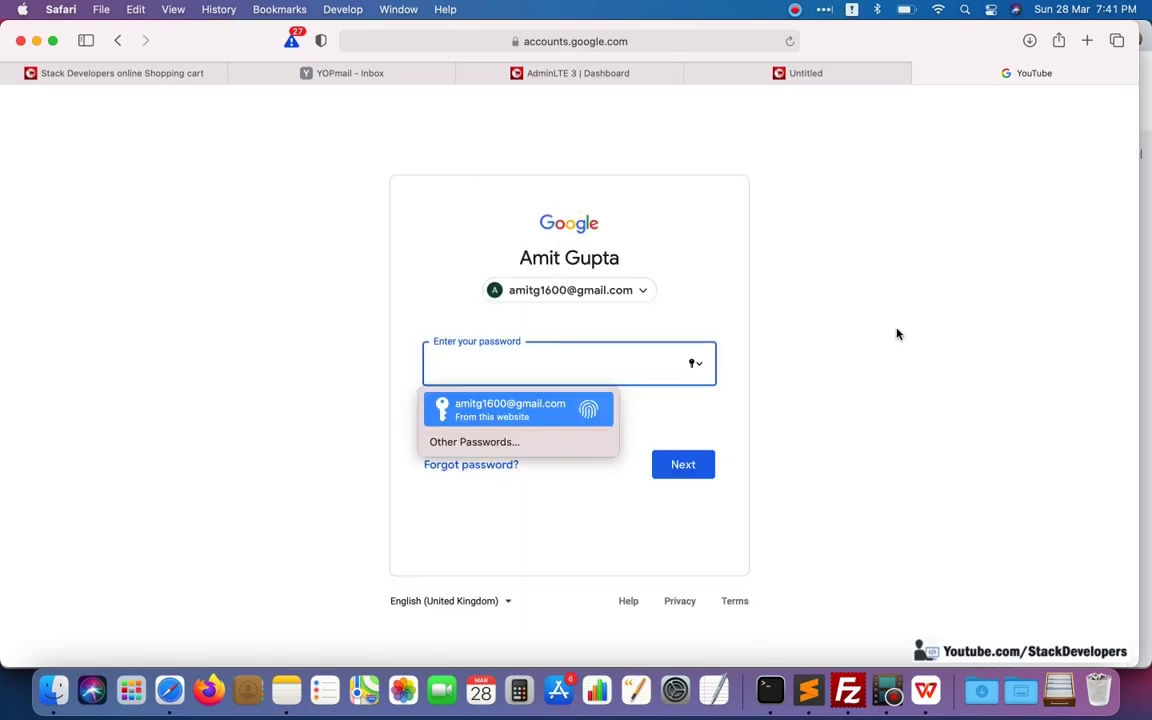
pyautogui.press('Return')
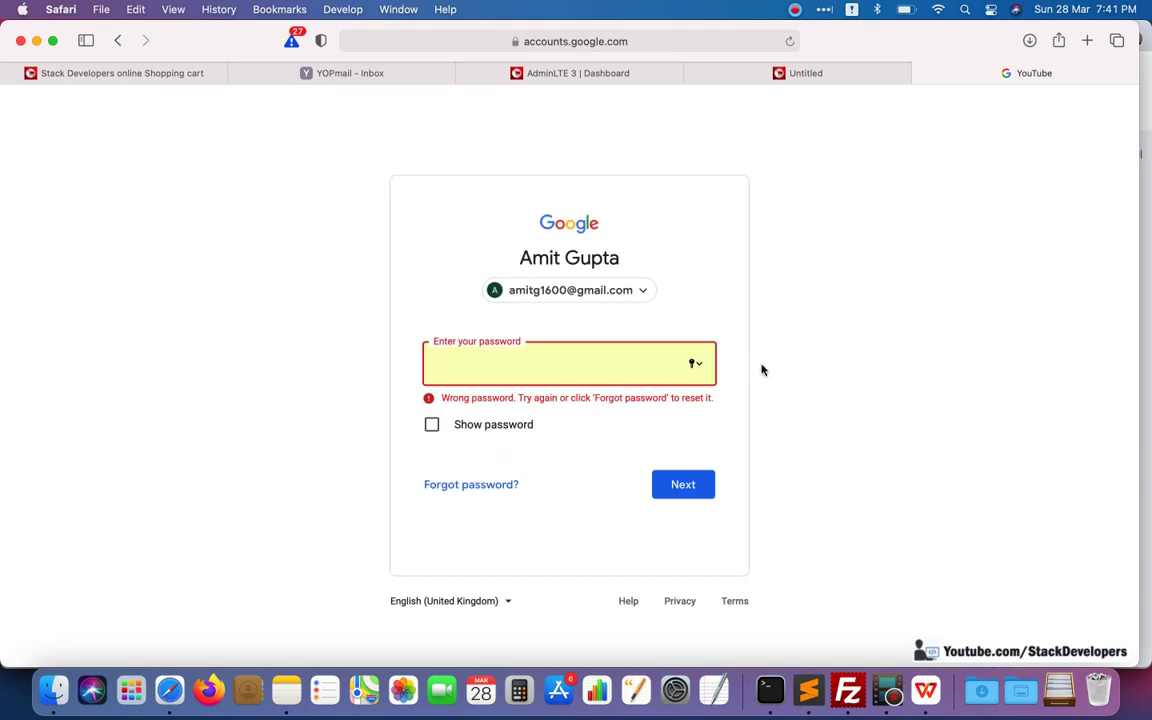
pyautogui.write('******')
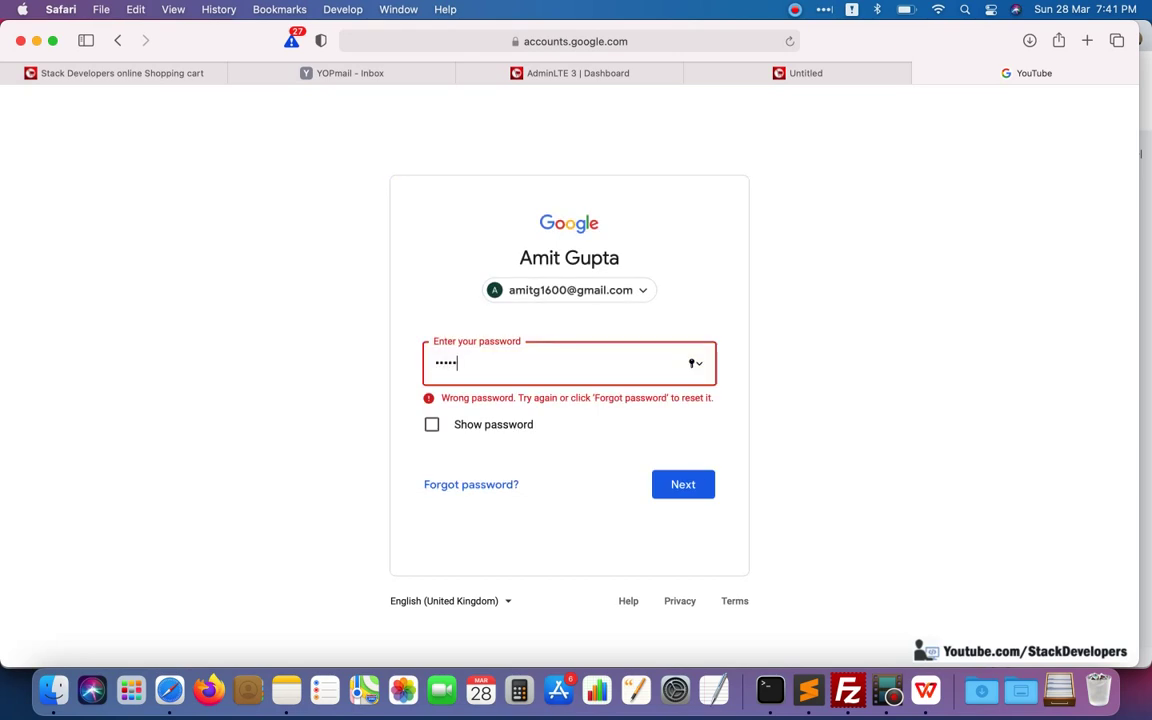
pyautogui.write('*****')
pyautogui.click(689, 494)
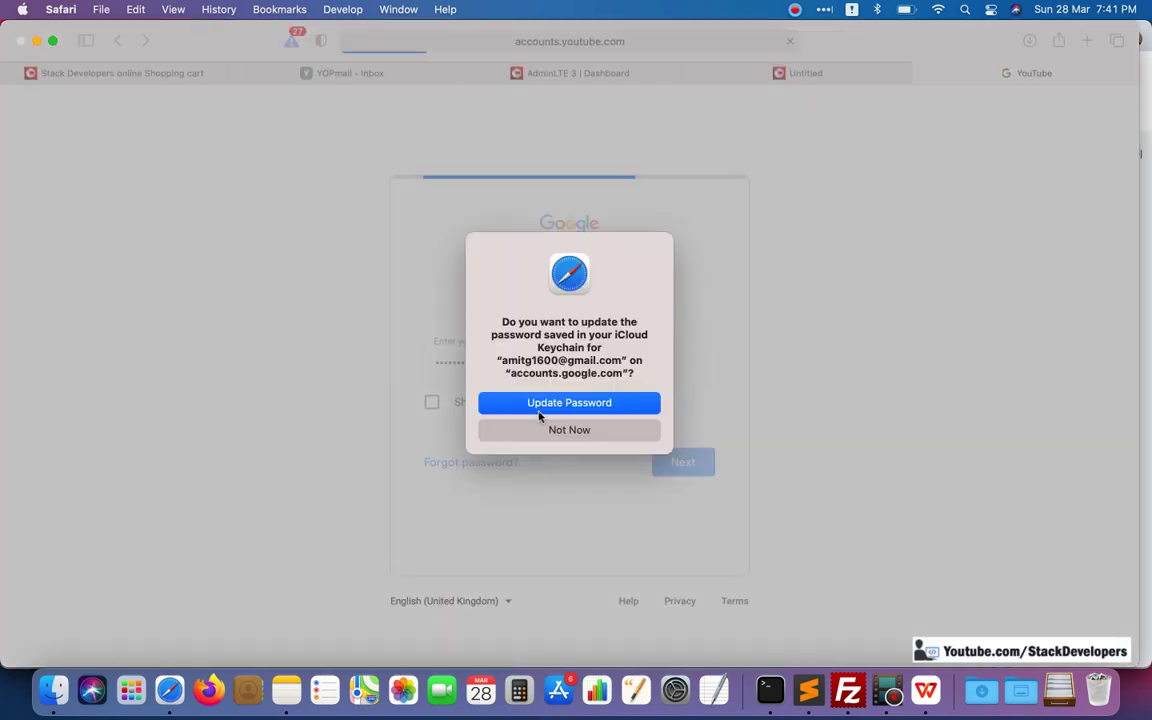
pyautogui.click(560, 429)
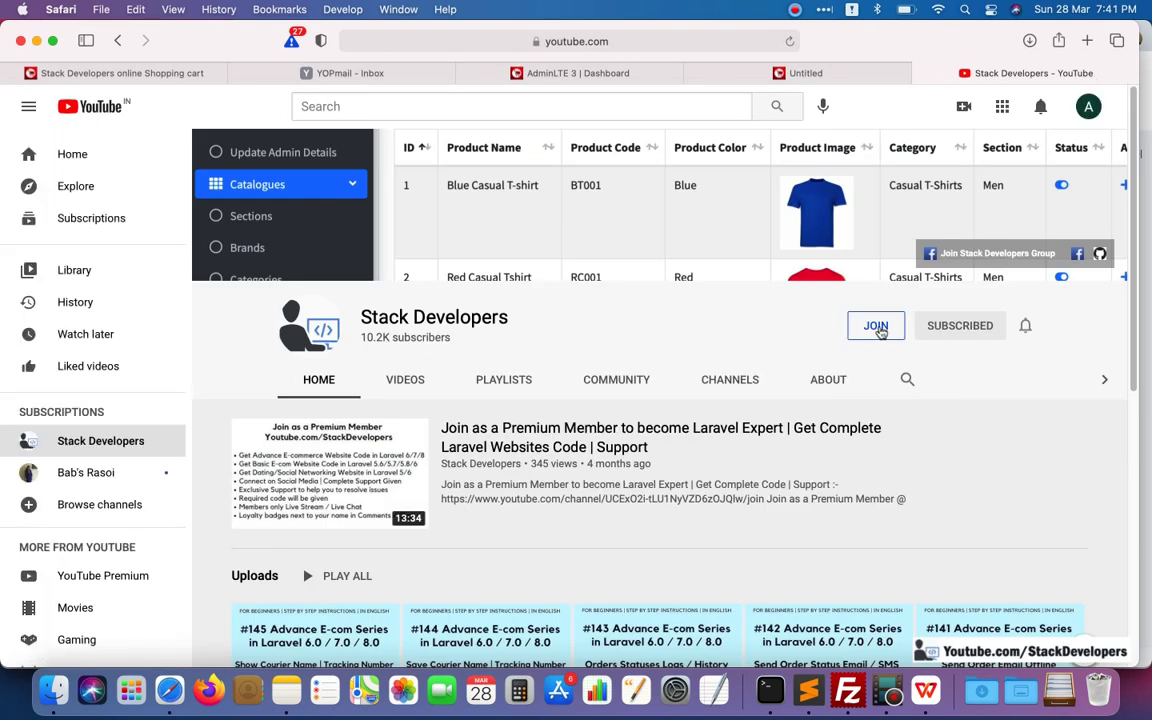
# - Open the Stack Developers channel's JOIN membership offer and mute the system sound
pyautogui.click(877, 329)
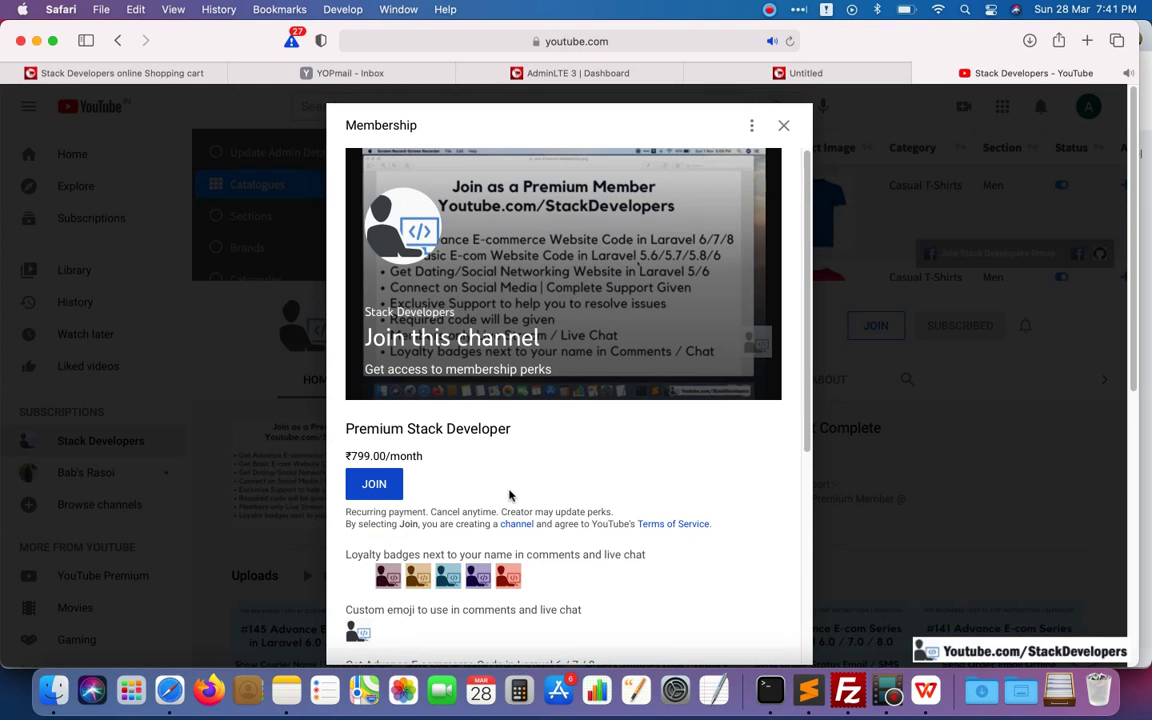
pyautogui.scroll(-3, 510, 491)
pyautogui.scroll(3, 512, 532)
pyautogui.press('XF86AudioRaiseVolume')
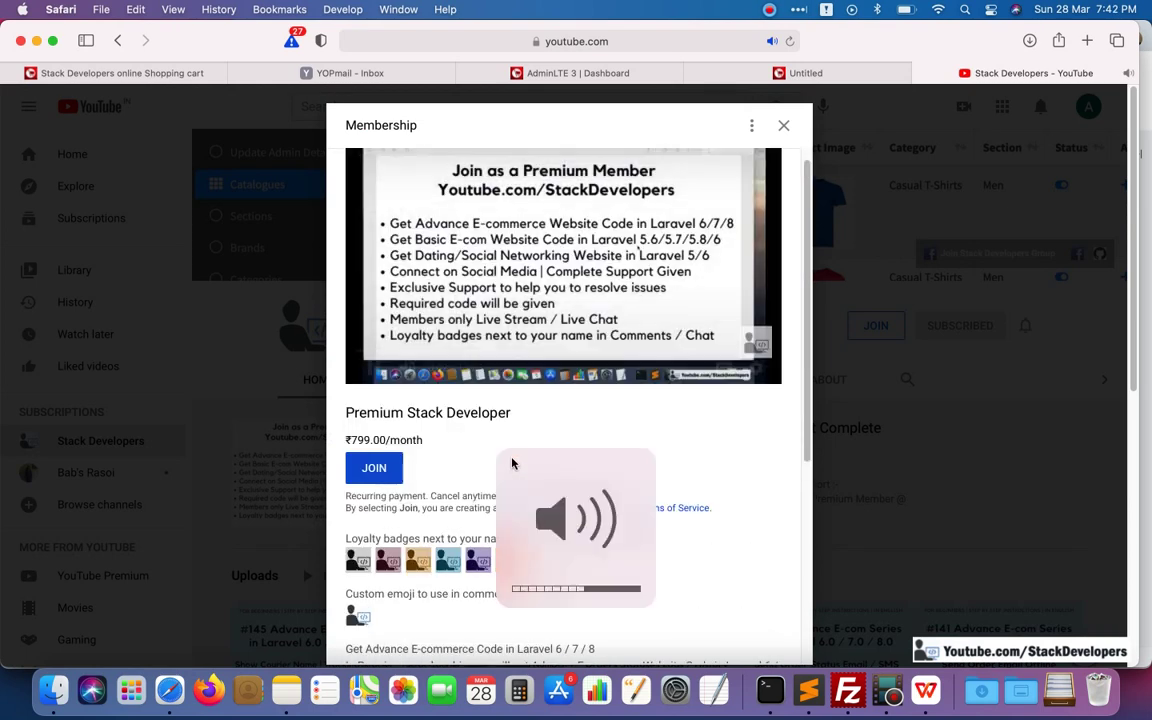
pyautogui.press('XF86AudioMute')
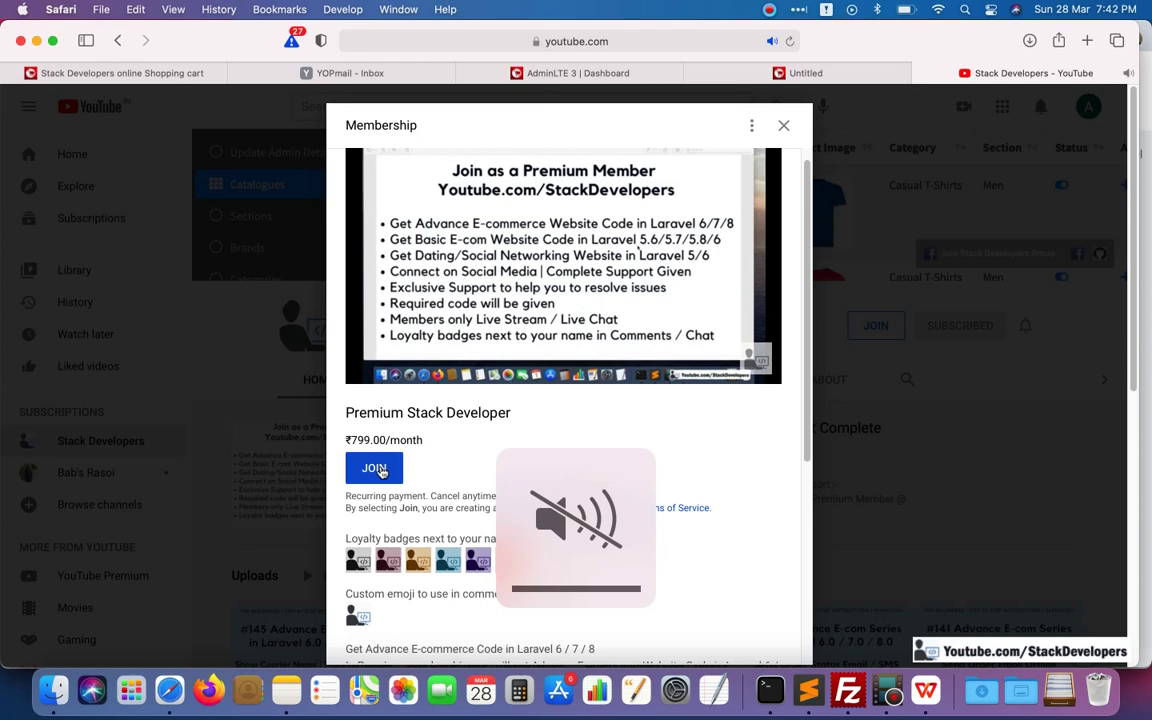
# - Proceed to the ₹799.00-monthly Premium Stack Developer checkout and open a new tab
pyautogui.click(386, 470)
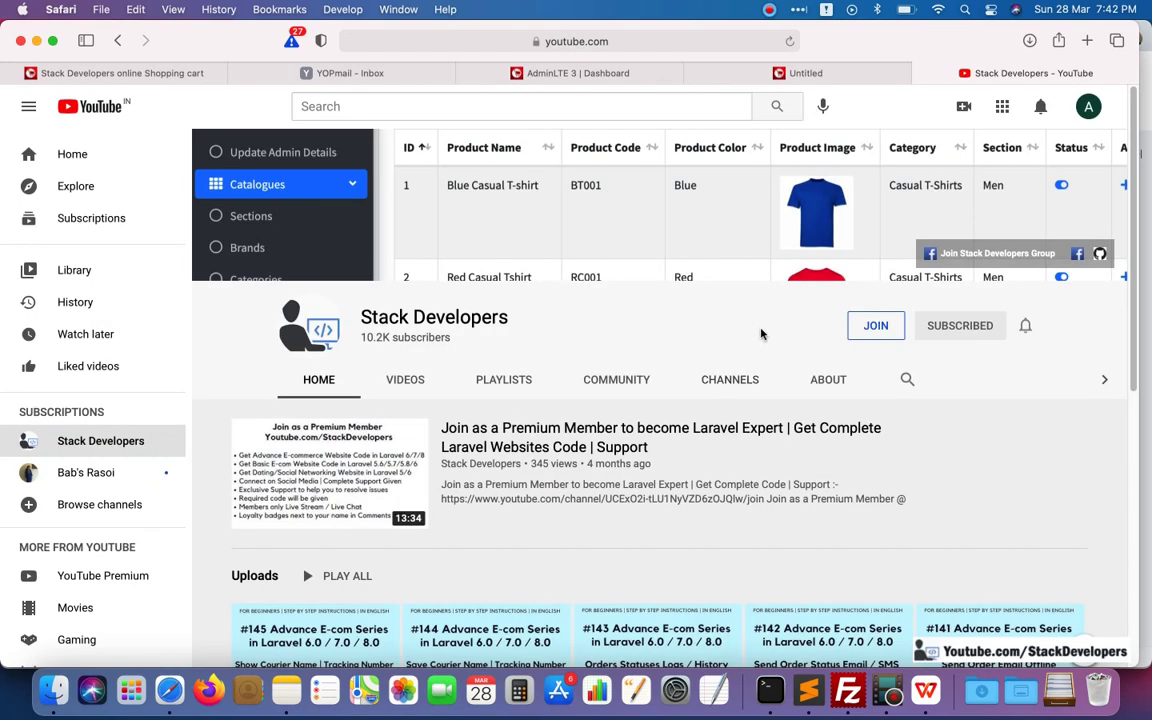
pyautogui.click(866, 335)
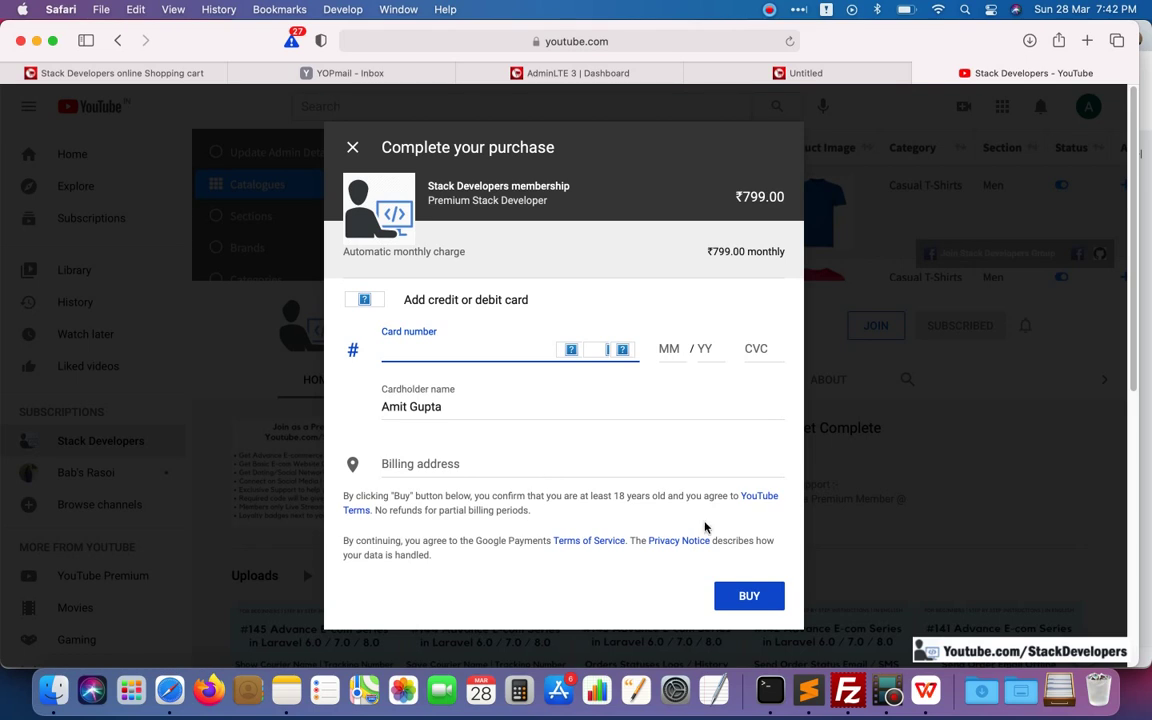
pyautogui.click(1088, 41)
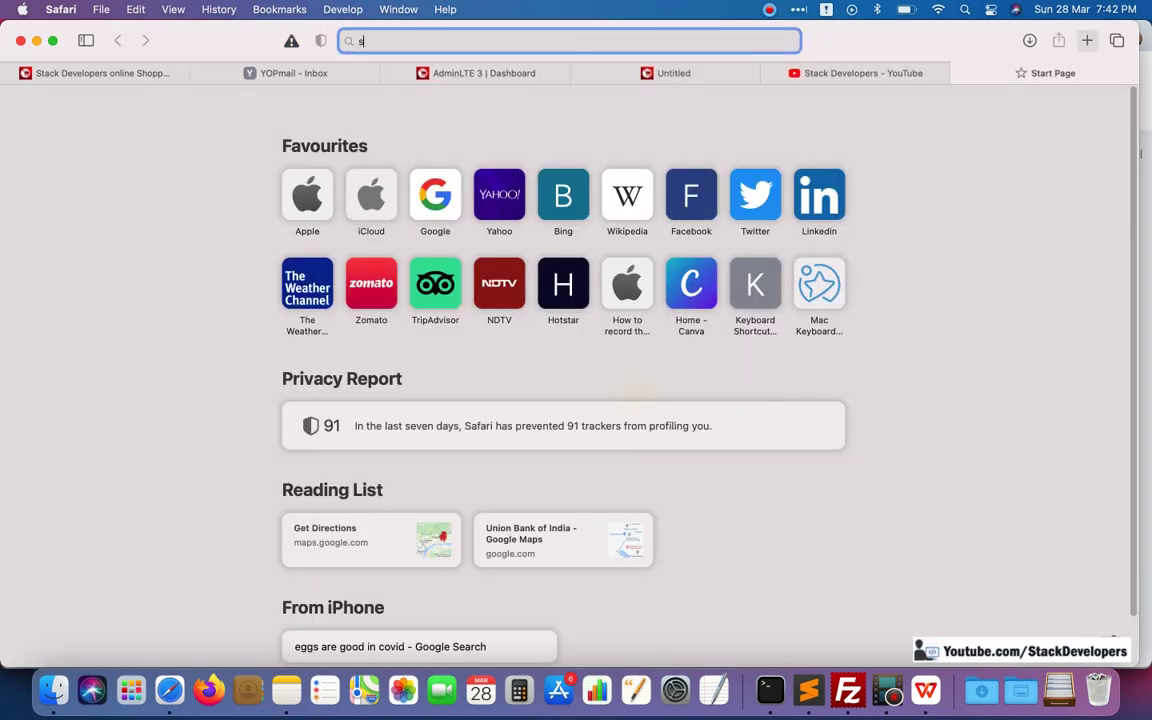
# - Load stackdevelopers.in by accepting the address-bar completion of 'stac'
pyautogui.write('stac')
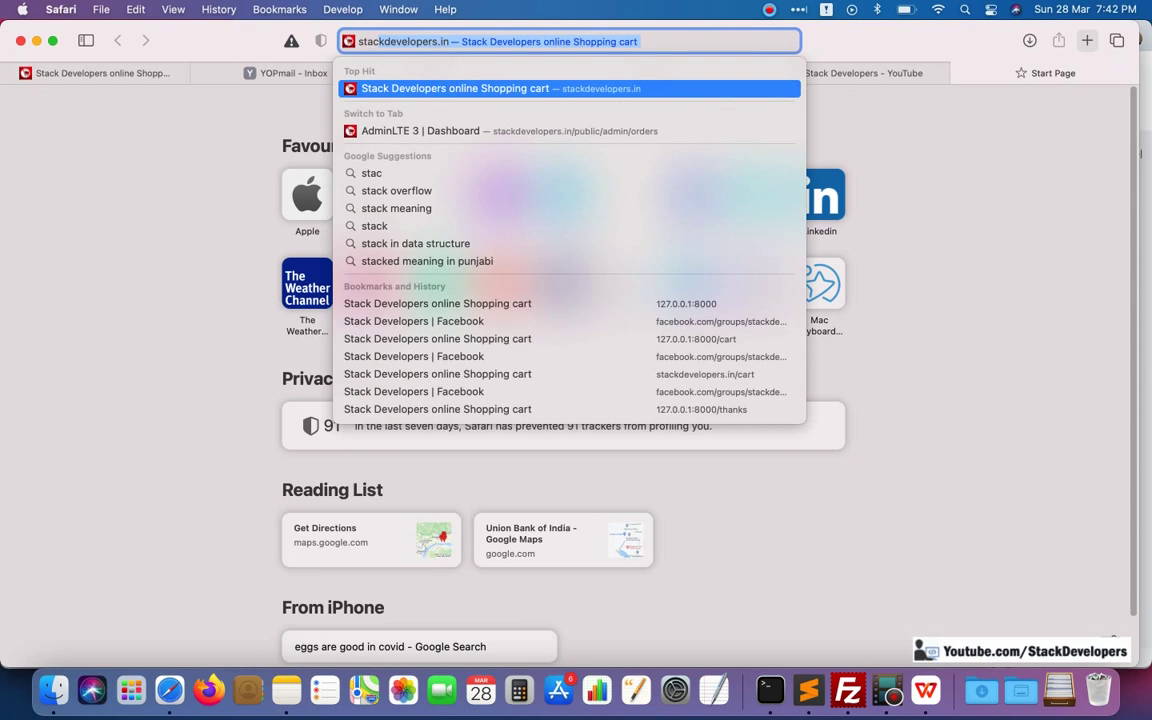
pyautogui.press('Return')
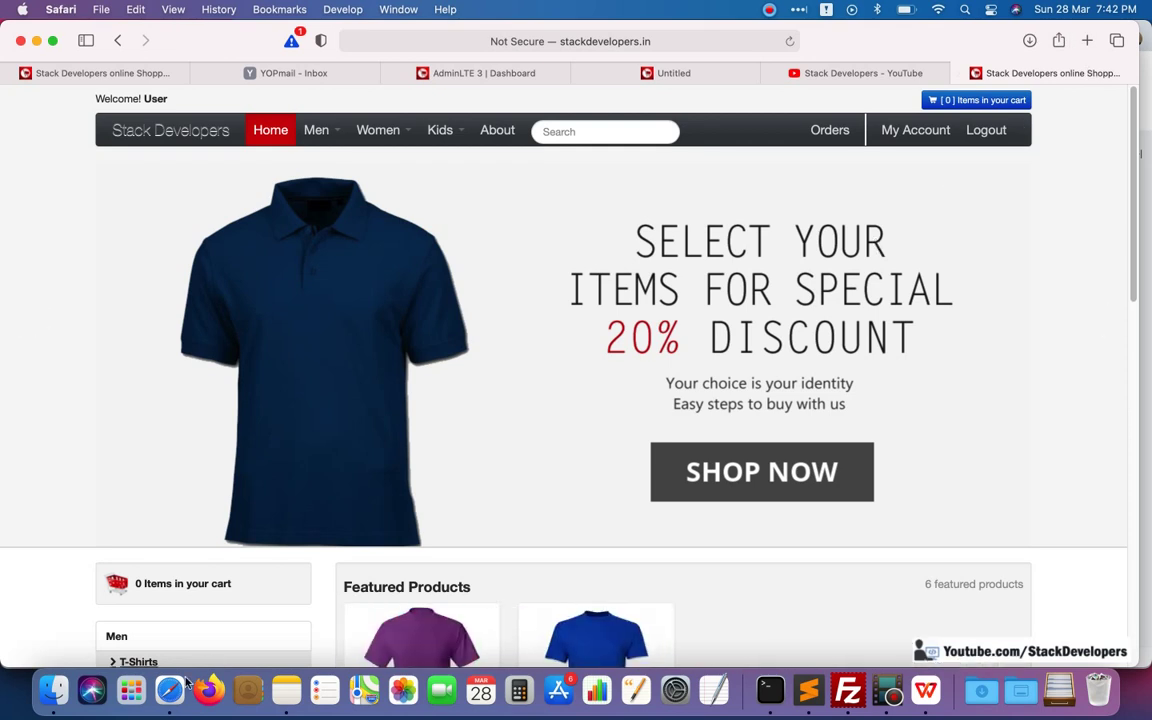
# - Add an 'Email me at' line with the contact e-mail address below 'All the Best :)' in Notes
pyautogui.click(286, 688)
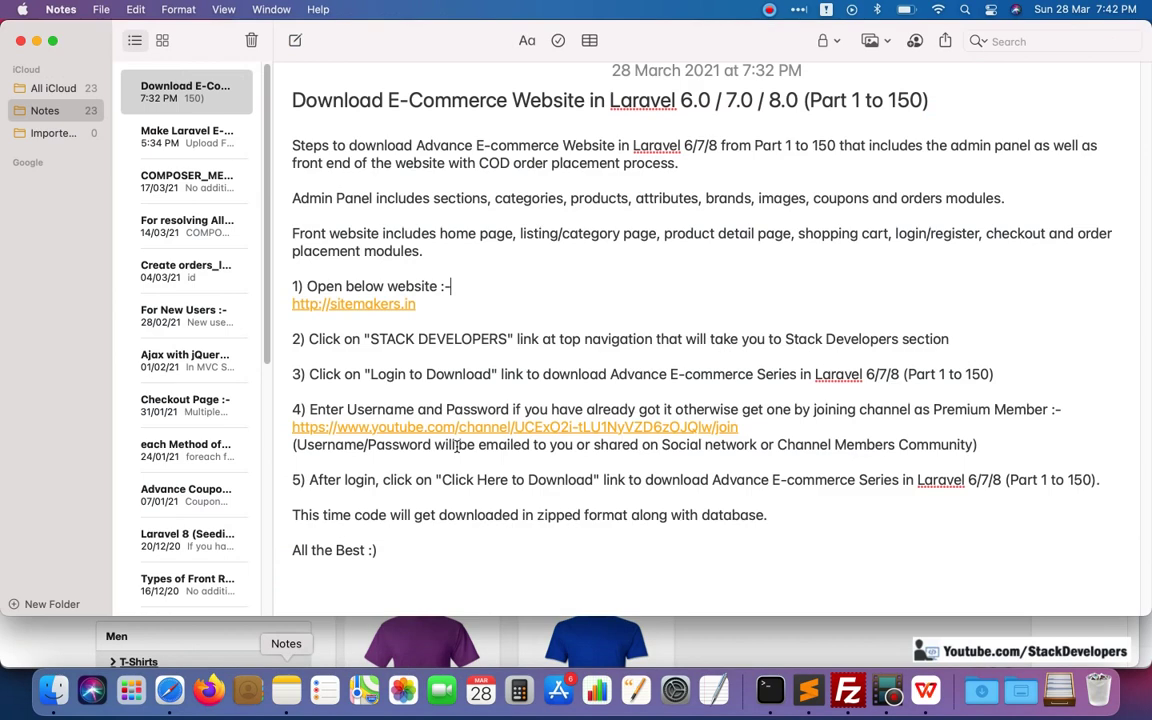
pyautogui.click(422, 553)
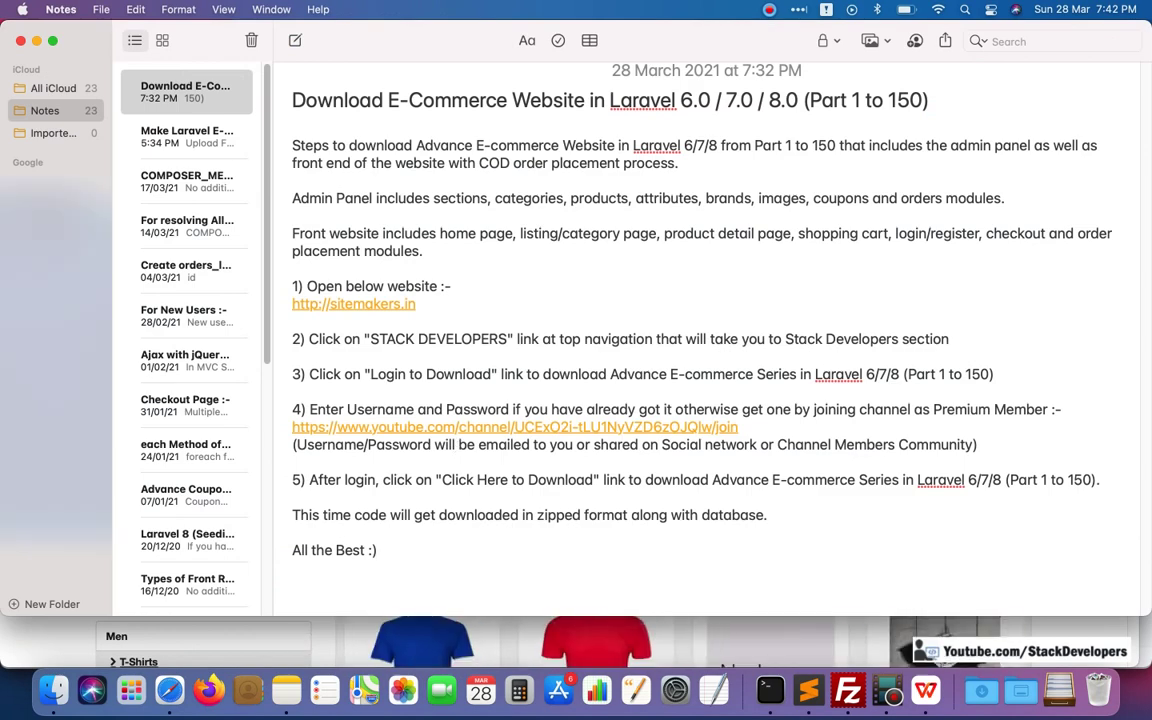
pyautogui.press('Return')
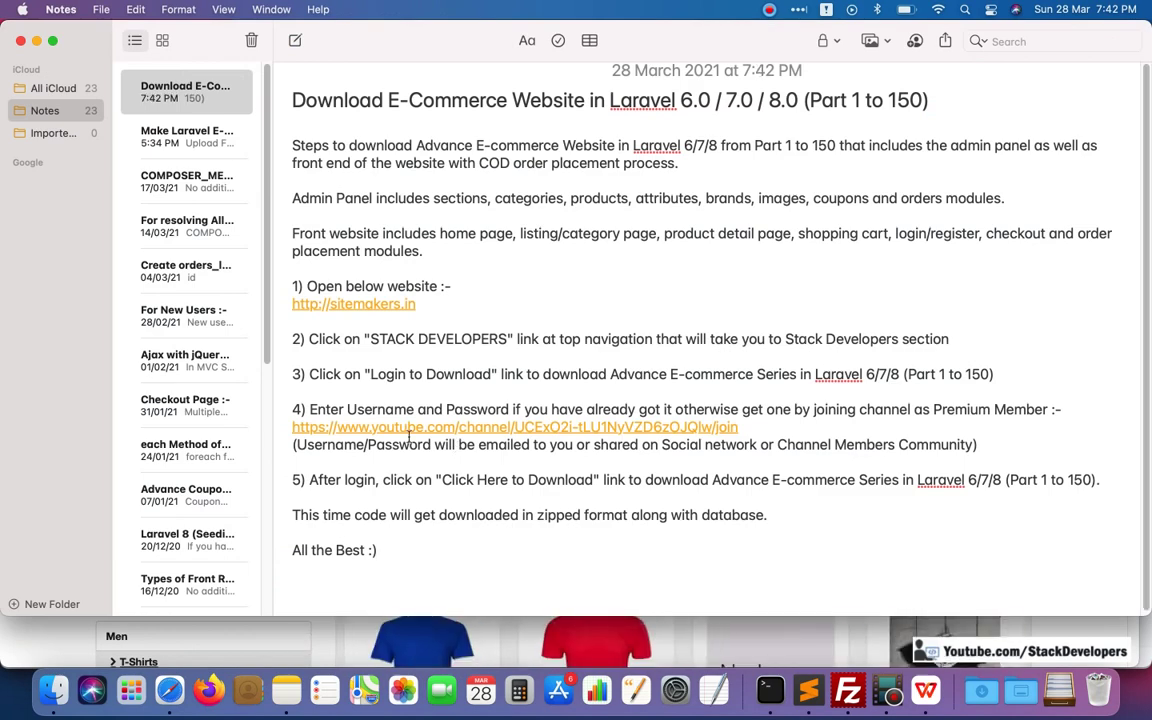
pyautogui.write('Email me a')
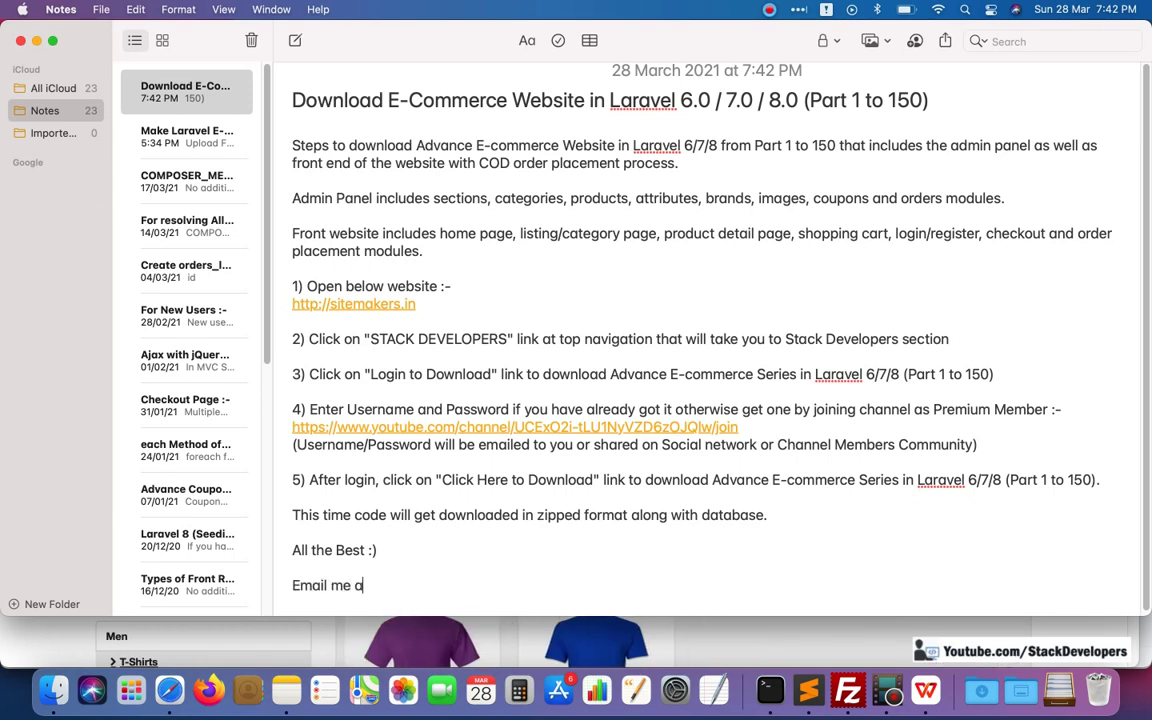
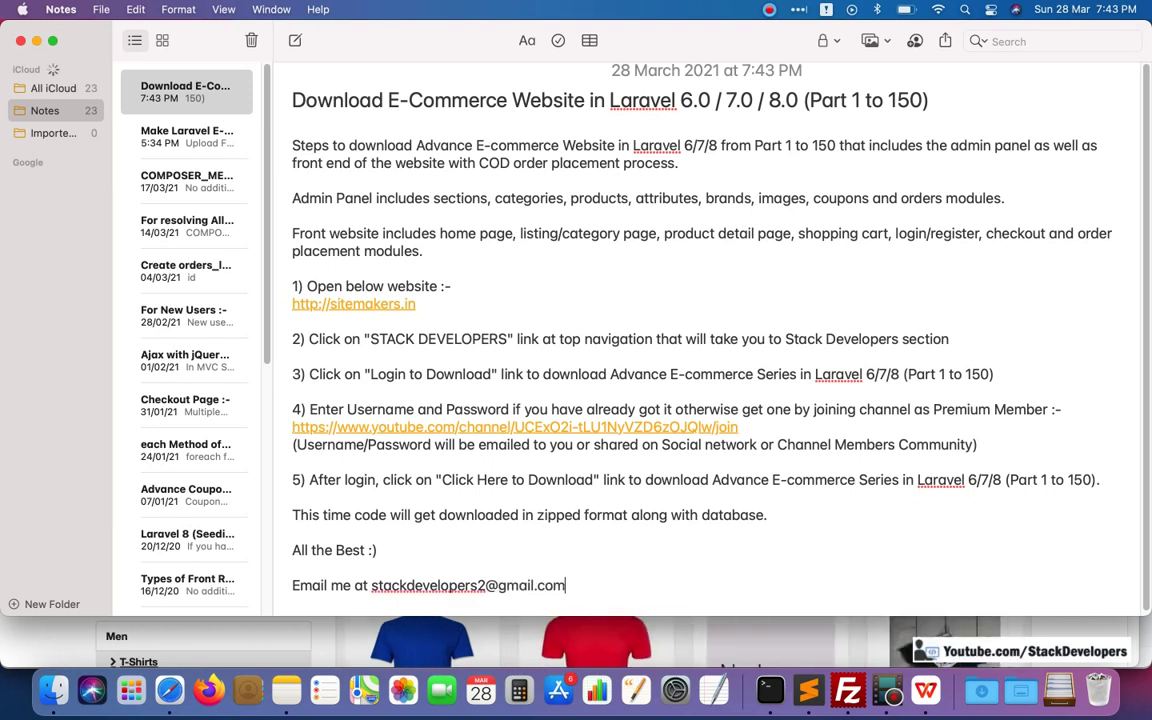
pyautogui.press('super+Tab')
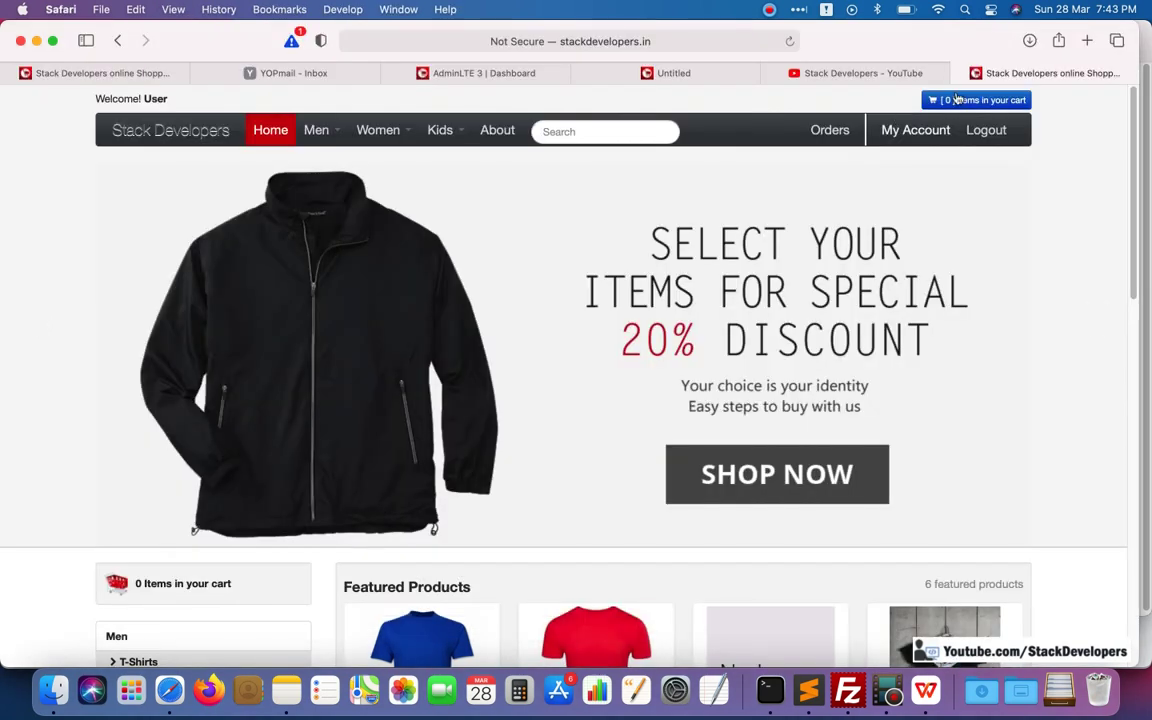
# - Open sitemakers.in in a new Safari tab
pyautogui.click(885, 73)
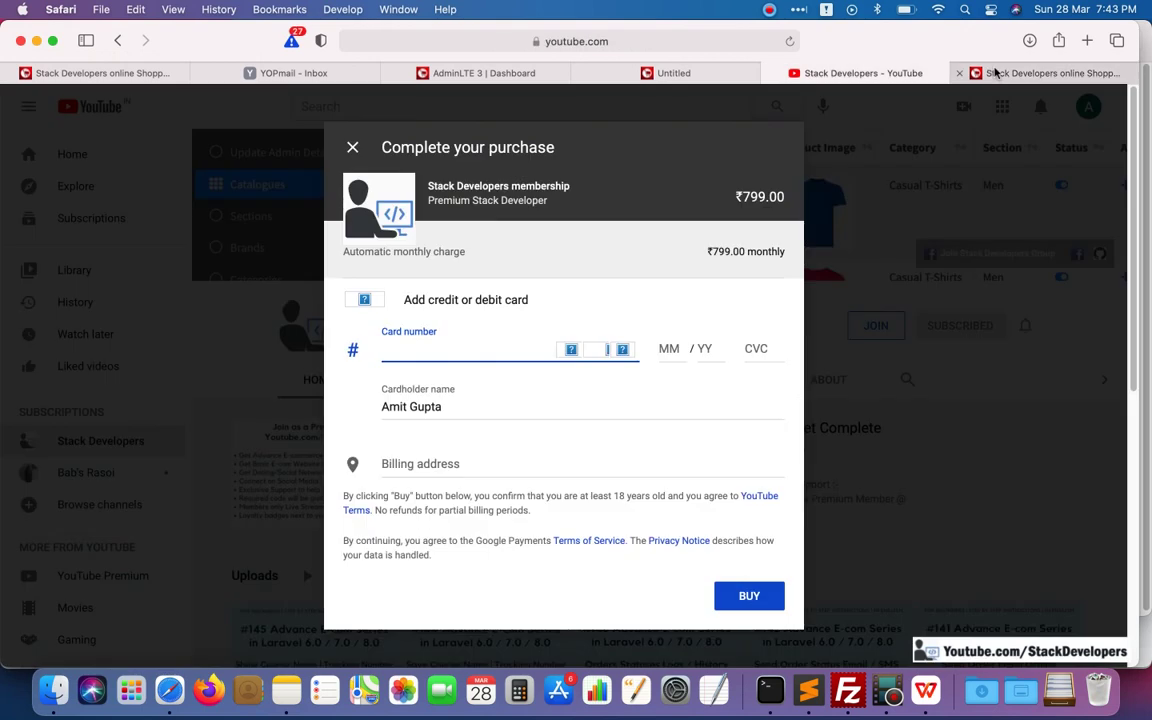
pyautogui.click(1050, 73)
pyautogui.click(1087, 40)
pyautogui.write('s')
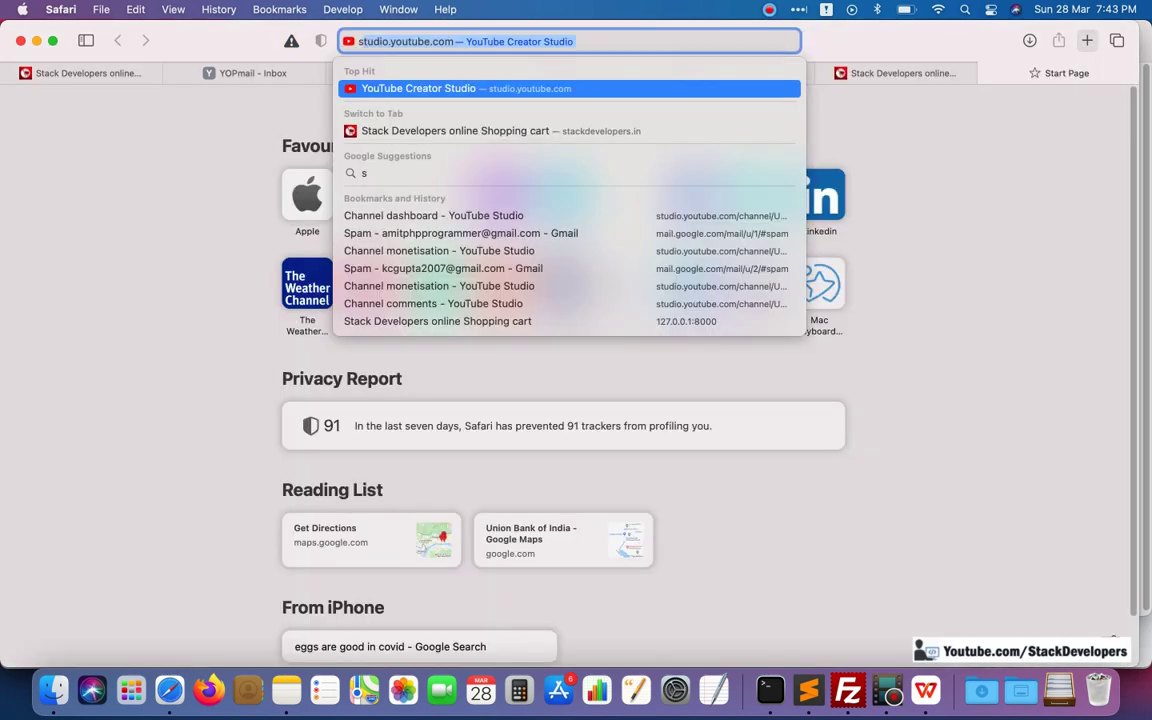
pyautogui.write('ite')
pyautogui.press('Return')
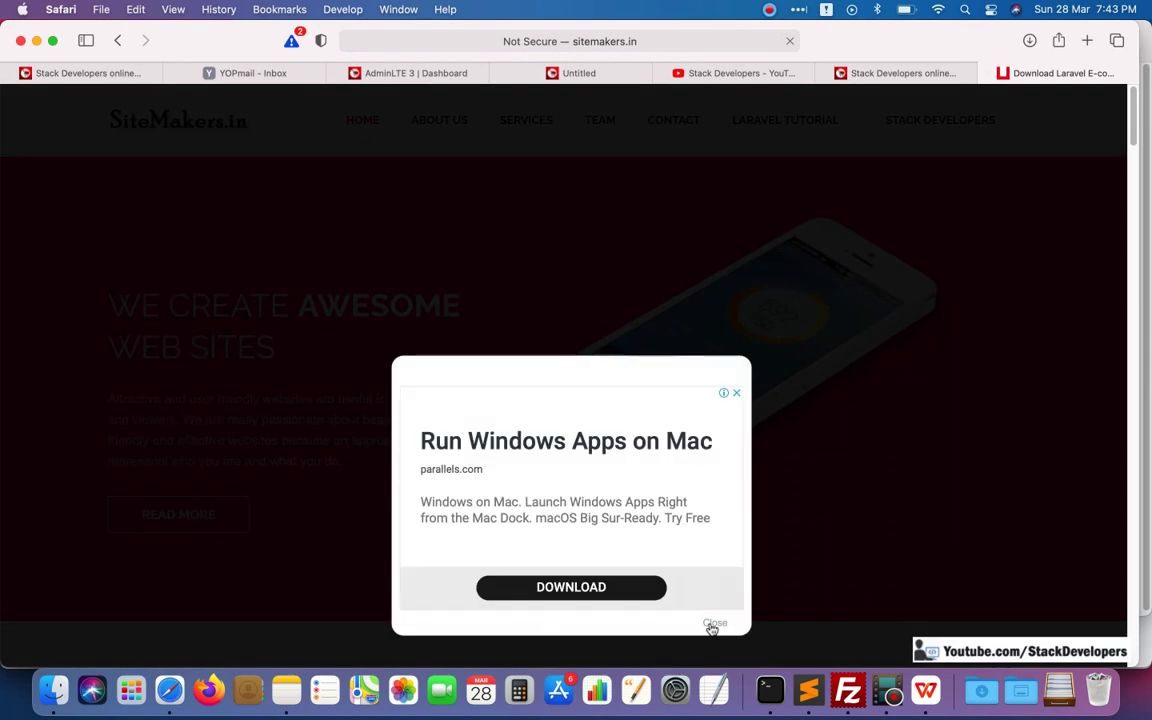
# - Dismiss the popup and open the Part 1 to 150 Login to Download link under Stack Developers
pyautogui.click(714, 624)
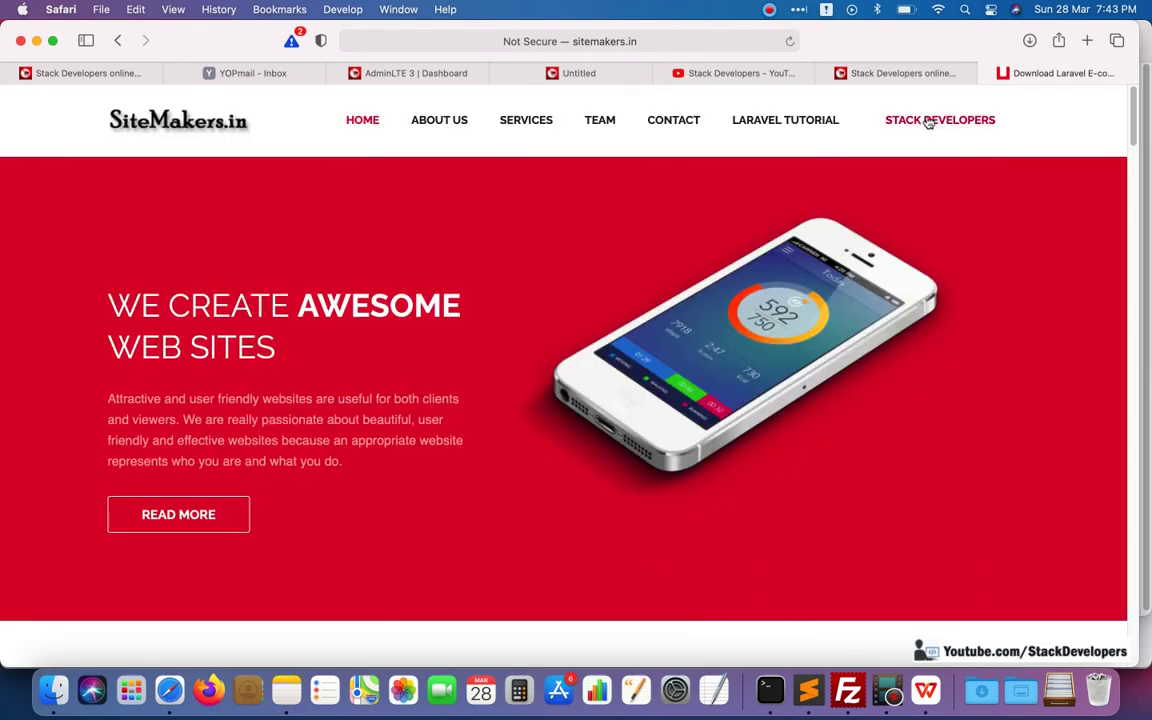
pyautogui.click(928, 121)
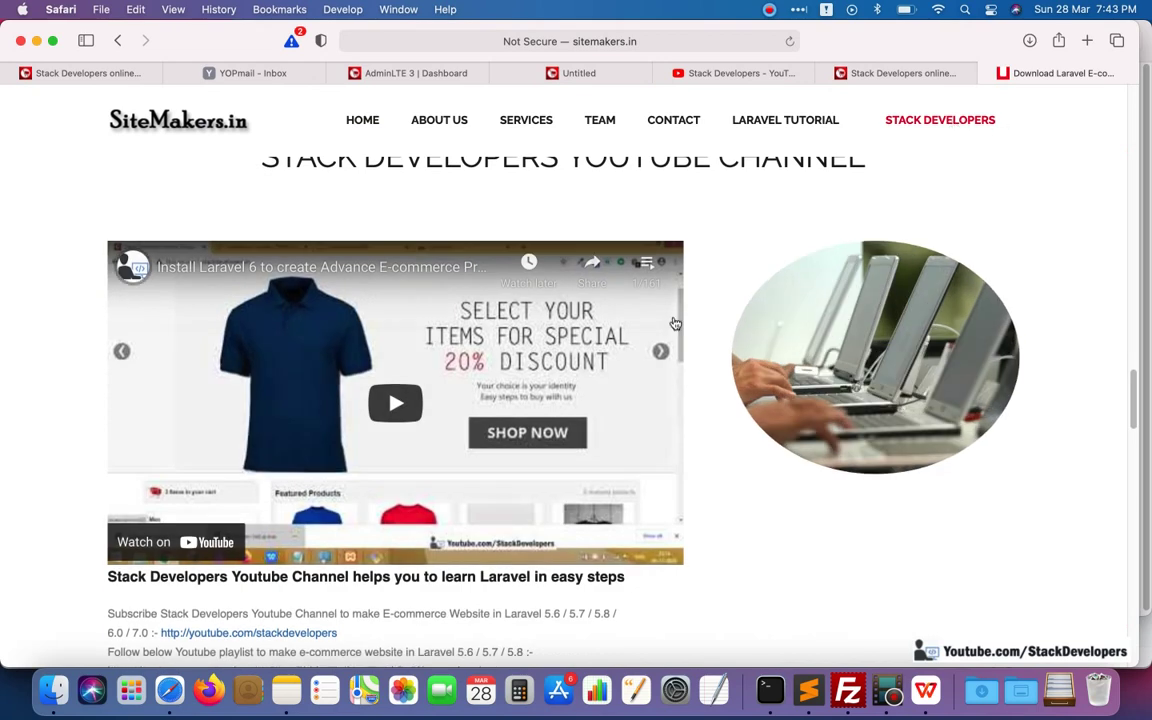
pyautogui.scroll(-5, 501, 504)
pyautogui.scroll(-10, 453, 378)
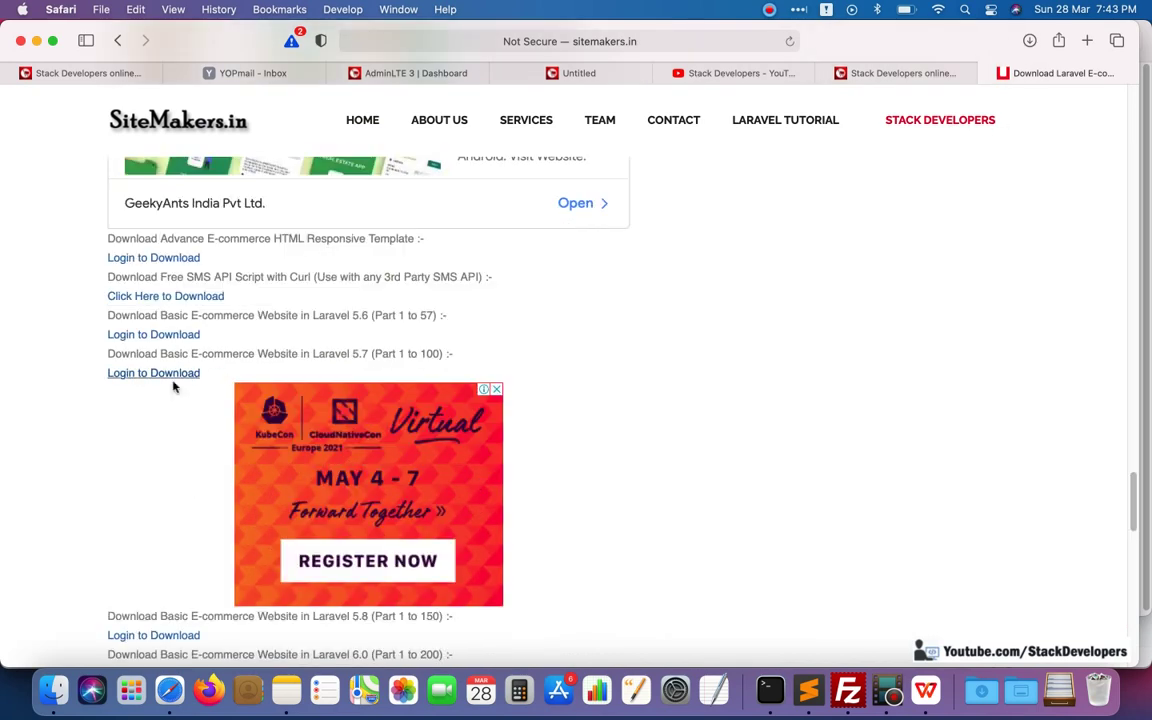
pyautogui.scroll(-5, 183, 414)
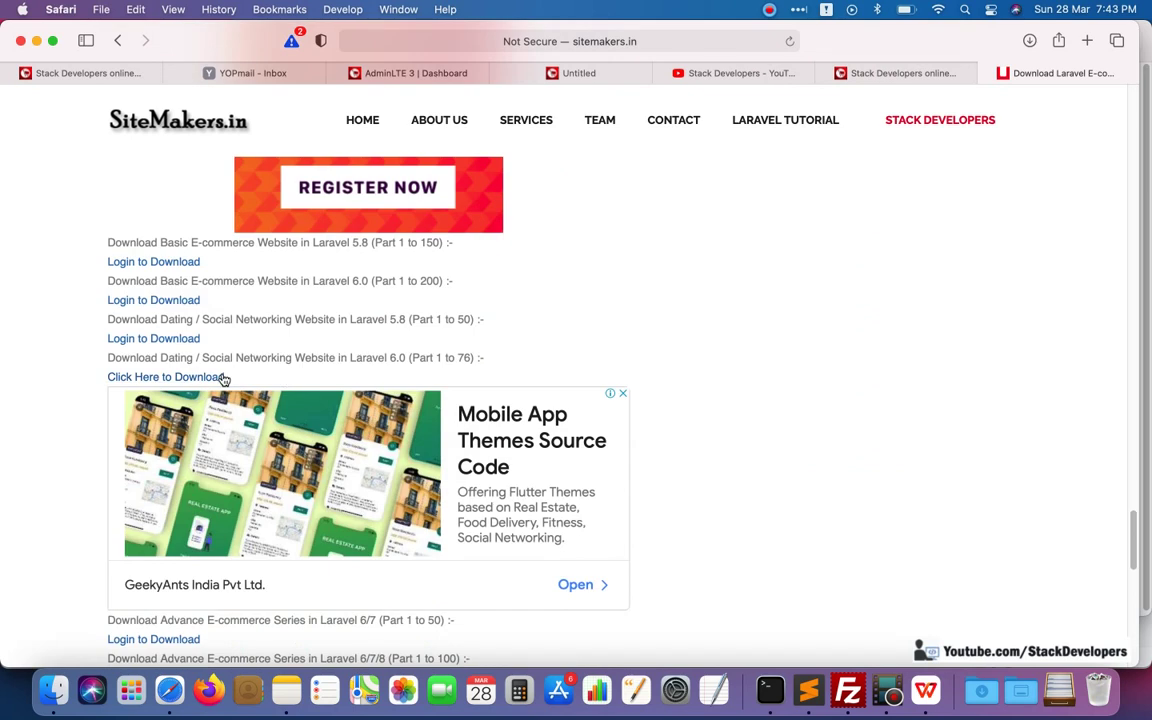
pyautogui.scroll(-8, 231, 368)
pyautogui.scroll(4, 265, 347)
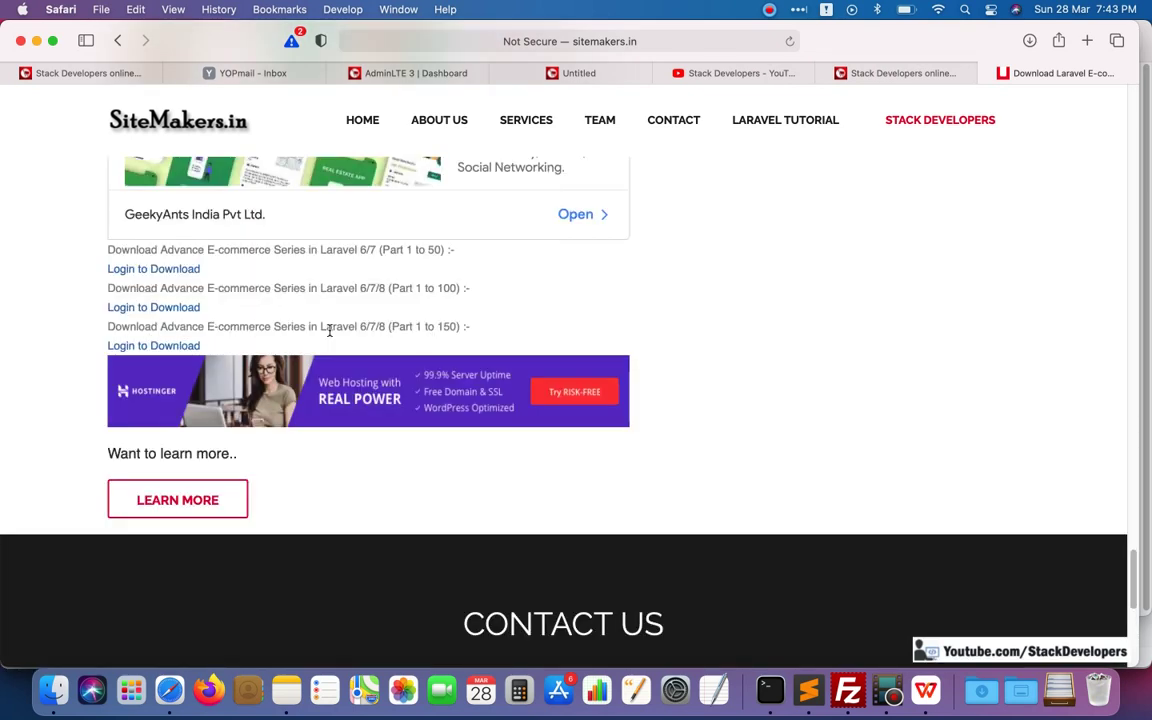
pyautogui.click(158, 345)
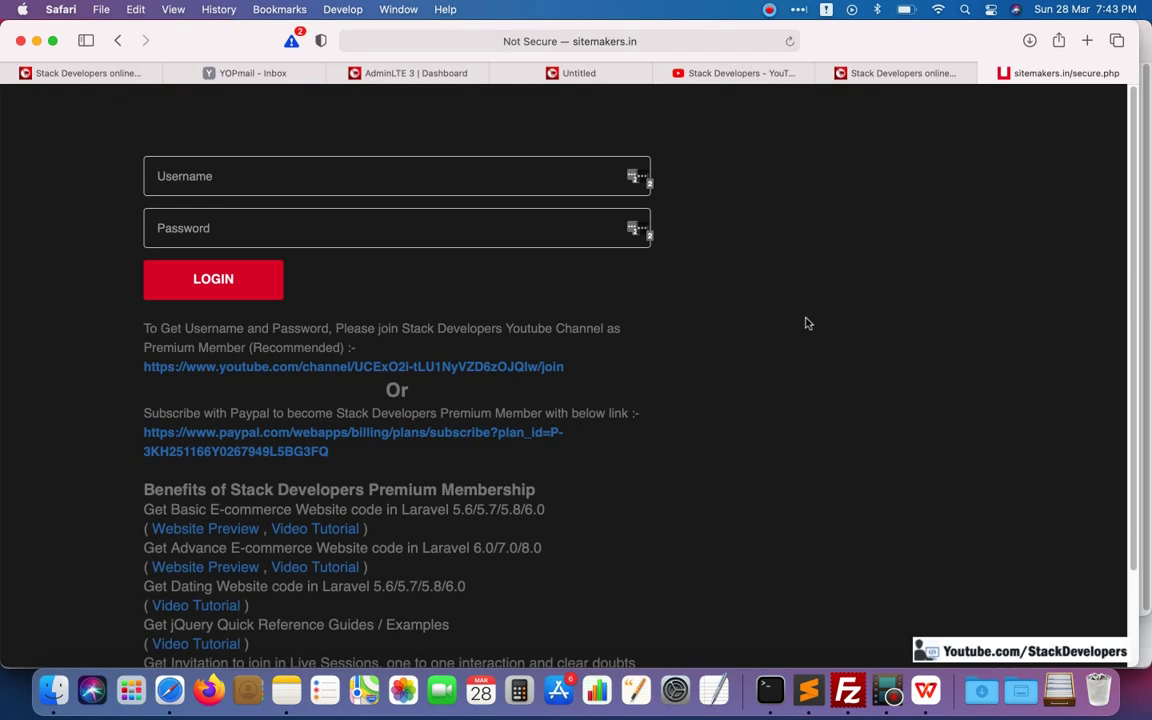
# - Log in to SiteMakers.in using the member login saved in Safari's AutoFill
pyautogui.click(400, 171)
pyautogui.click(679, 195)
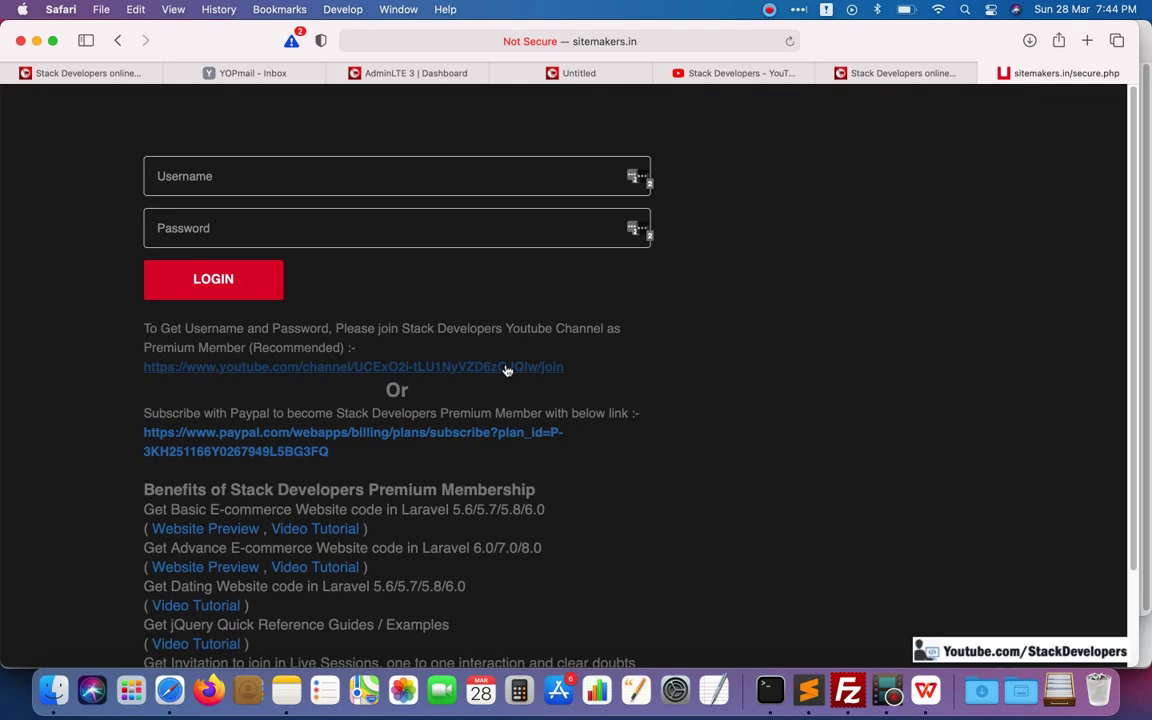
pyautogui.click(511, 185)
pyautogui.write('s')
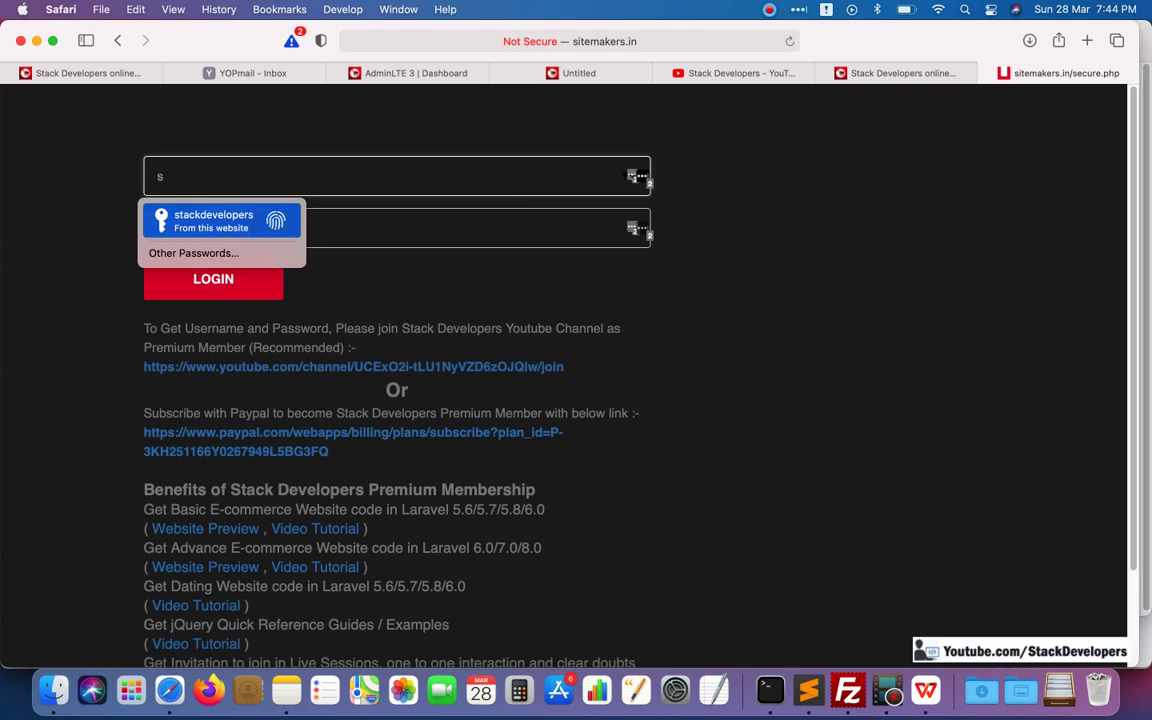
pyautogui.press('Return')
pyautogui.press('Return')
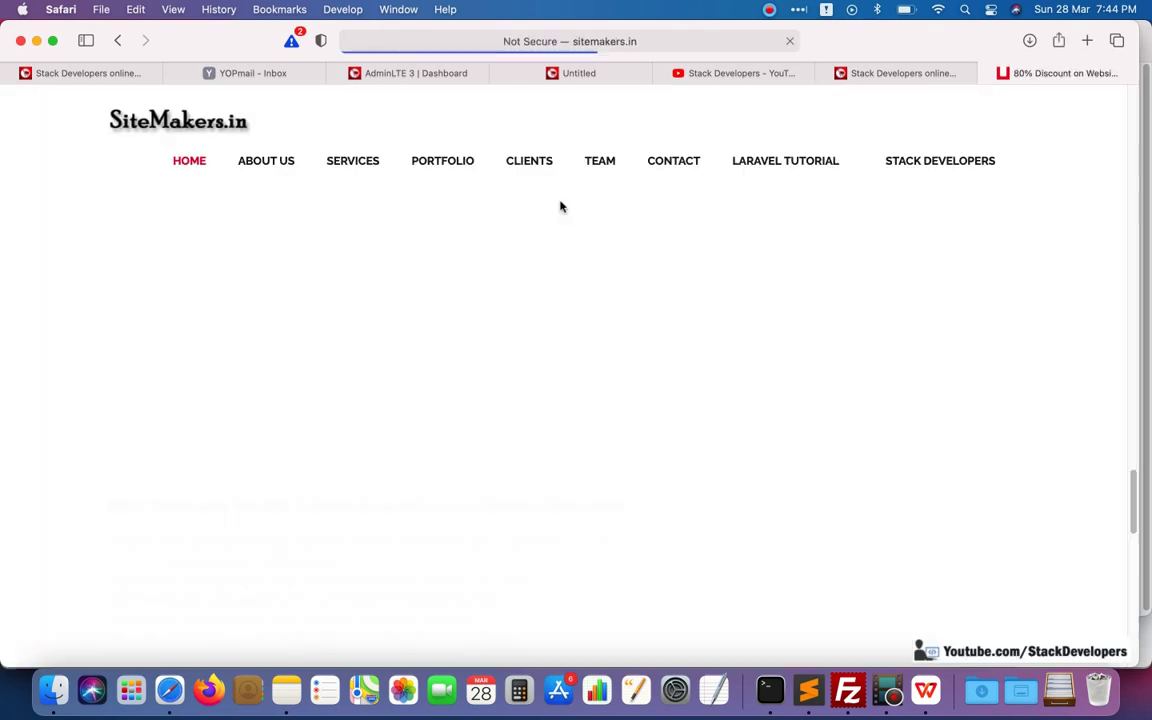
# - Download ecom-1-150.zip (Laravel 6/7/8 Part 1 to 150) and check it in Safari's Downloads
pyautogui.click(935, 161)
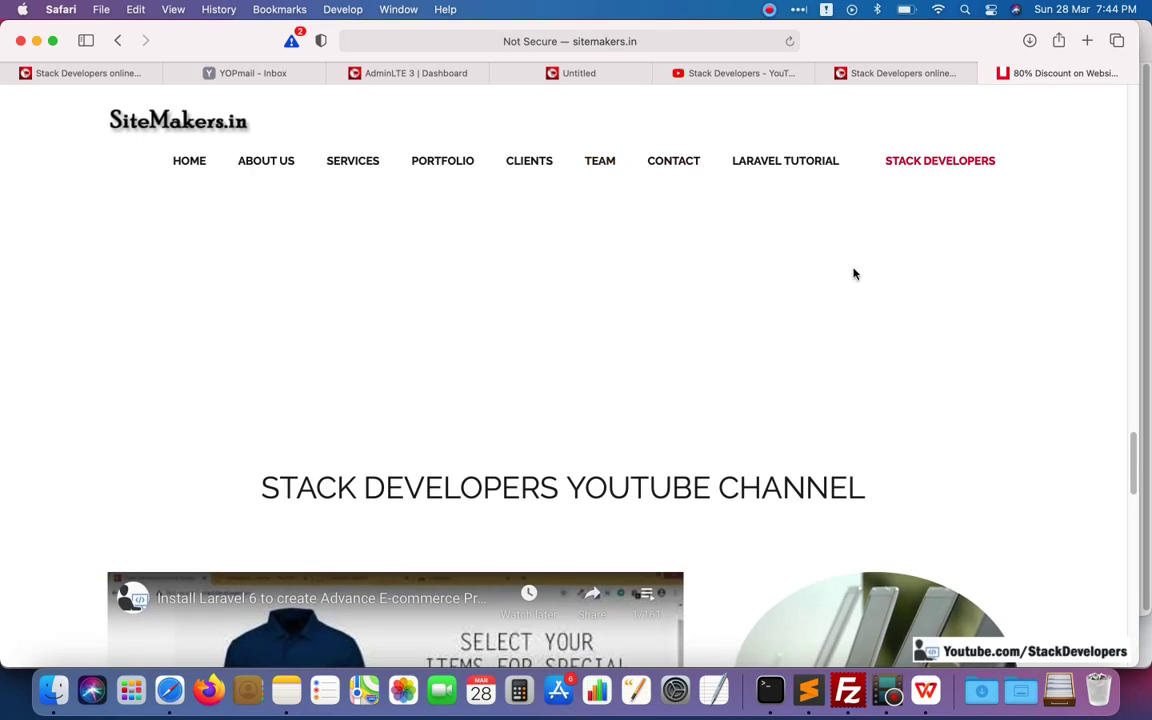
pyautogui.scroll(-6, 735, 265)
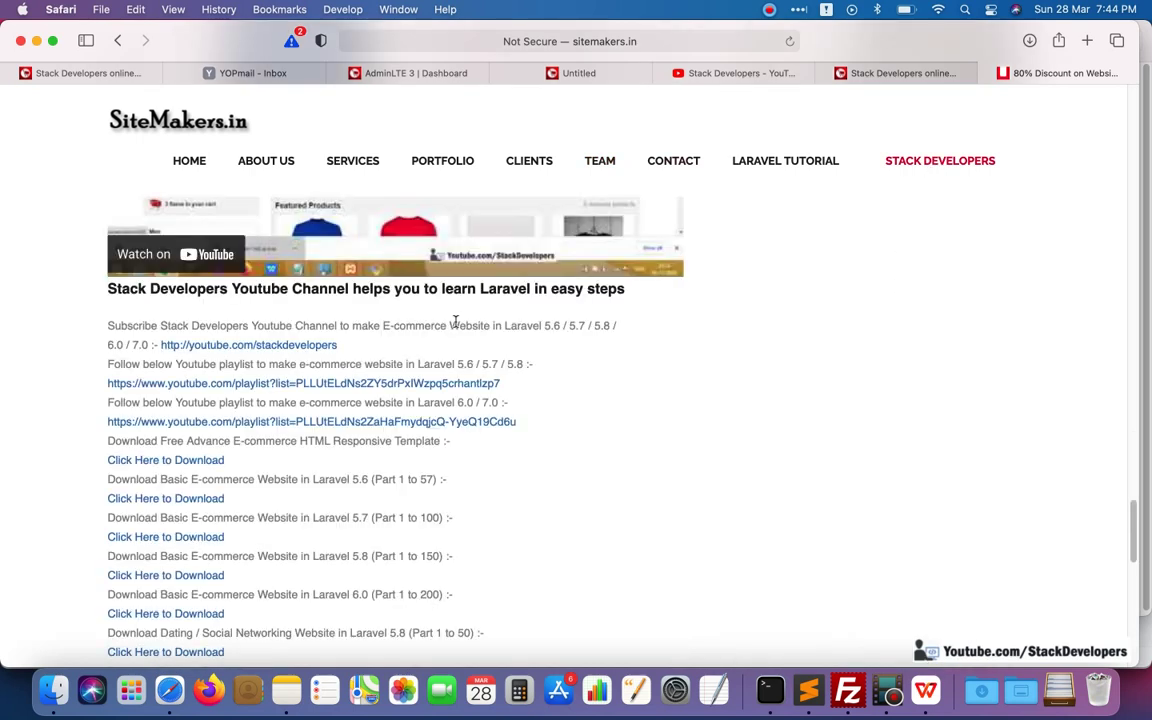
pyautogui.scroll(-4, 456, 325)
pyautogui.scroll(-2, 456, 325)
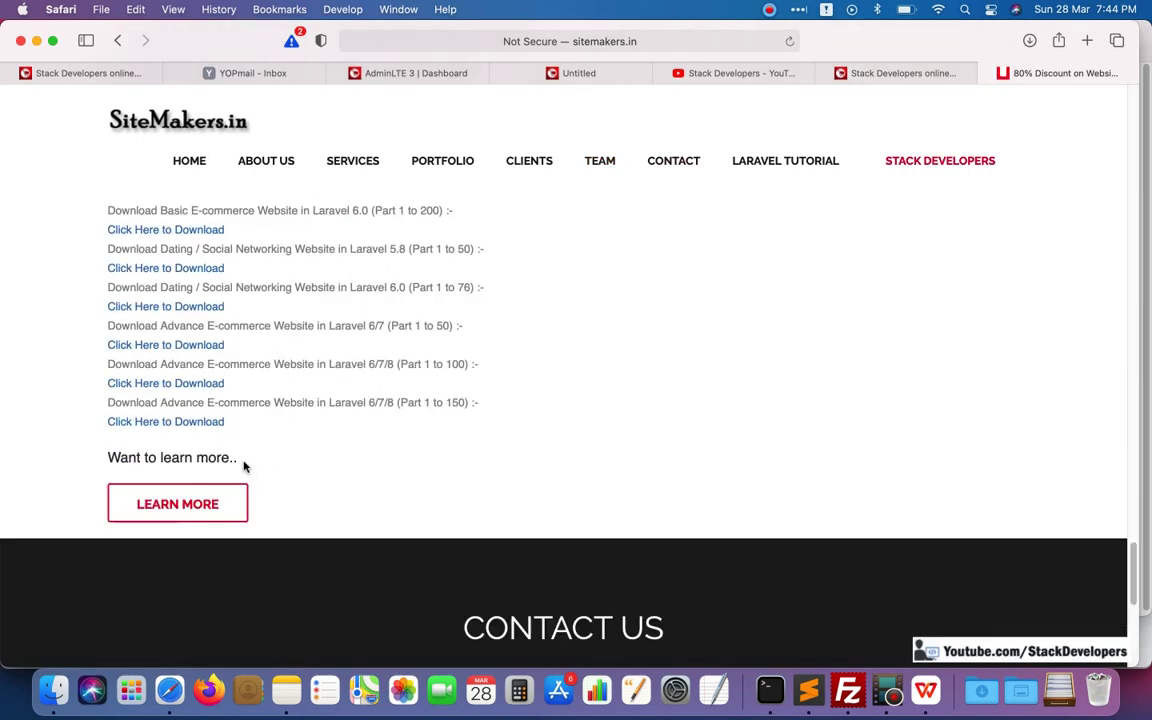
pyautogui.click(183, 425)
pyautogui.click(1030, 45)
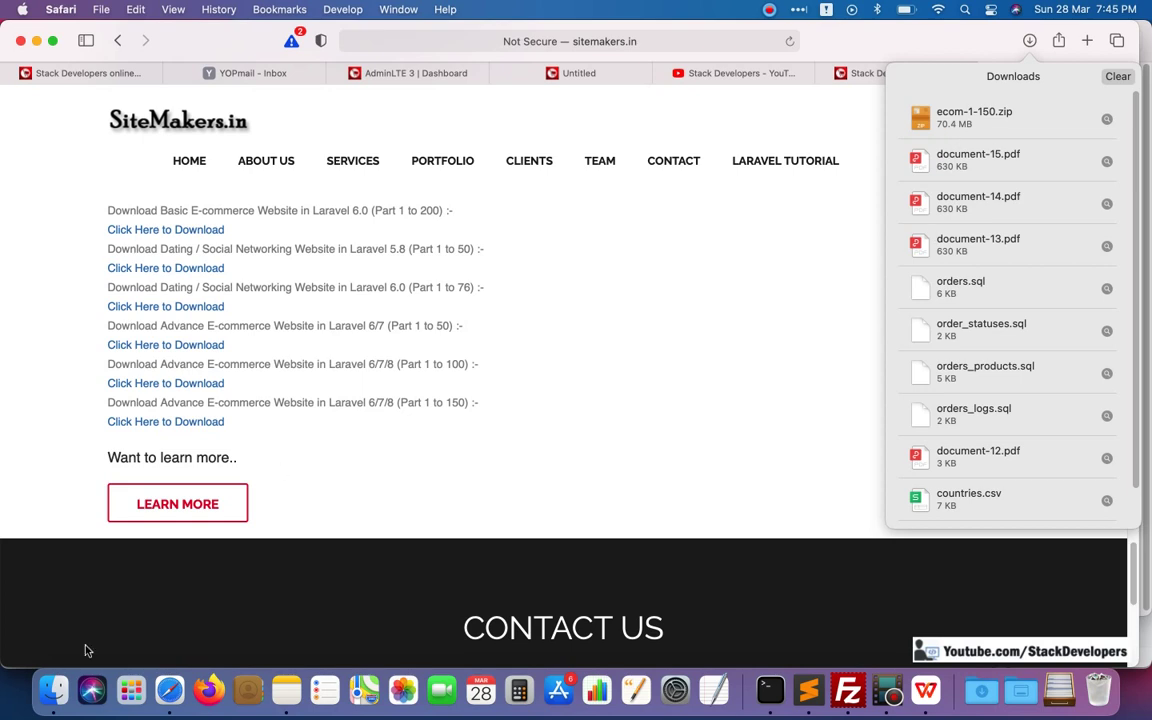
# - Extract ecom-1-150.zip, paste the ecom150 folder into XAMPP's htdocs, and open it
pyautogui.click(53, 690)
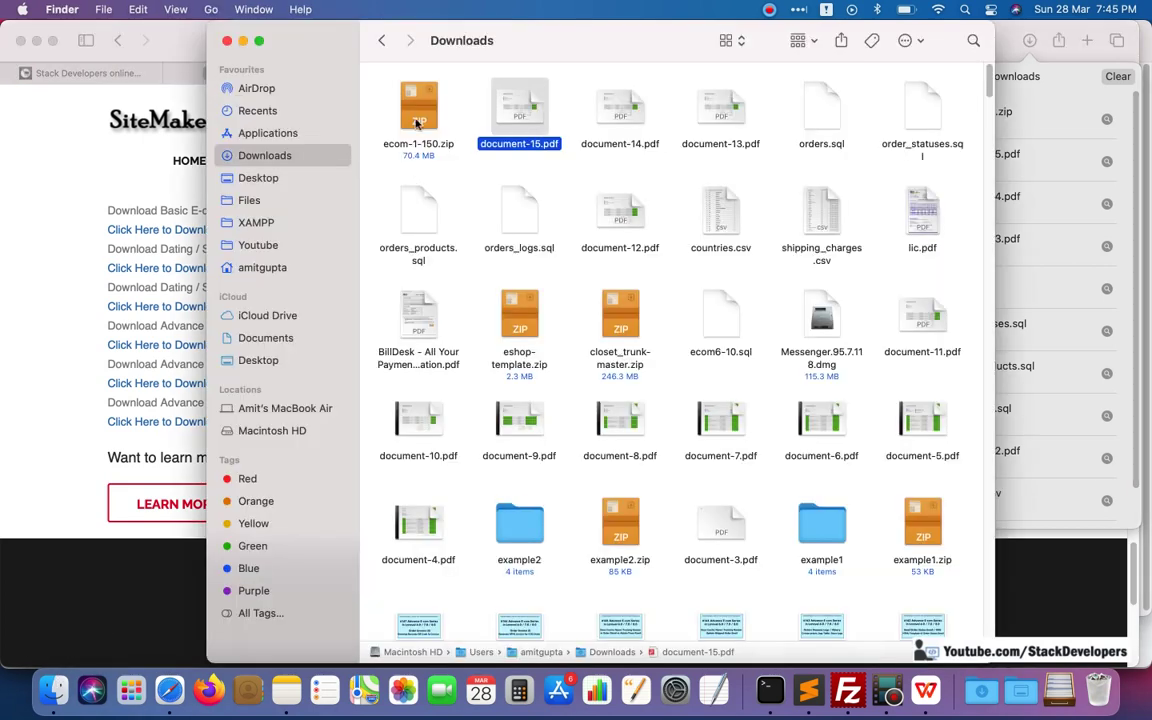
pyautogui.click(417, 122)
pyautogui.doubleClick(417, 122)
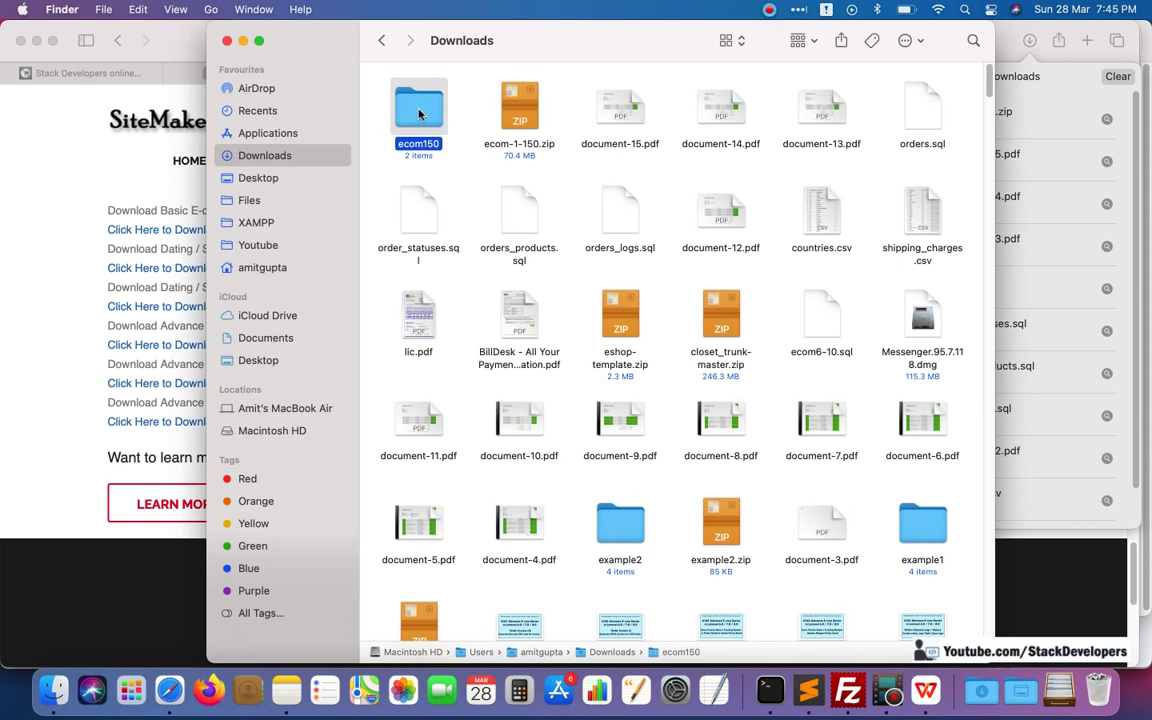
pyautogui.click(265, 224)
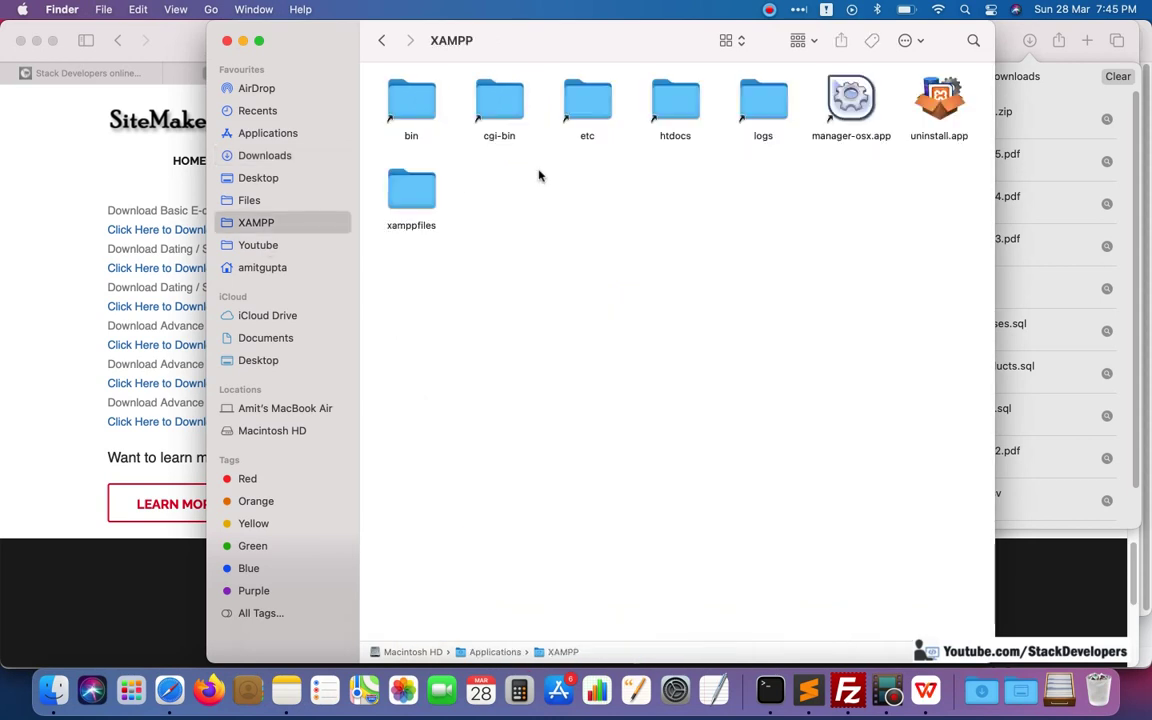
pyautogui.doubleClick(669, 98)
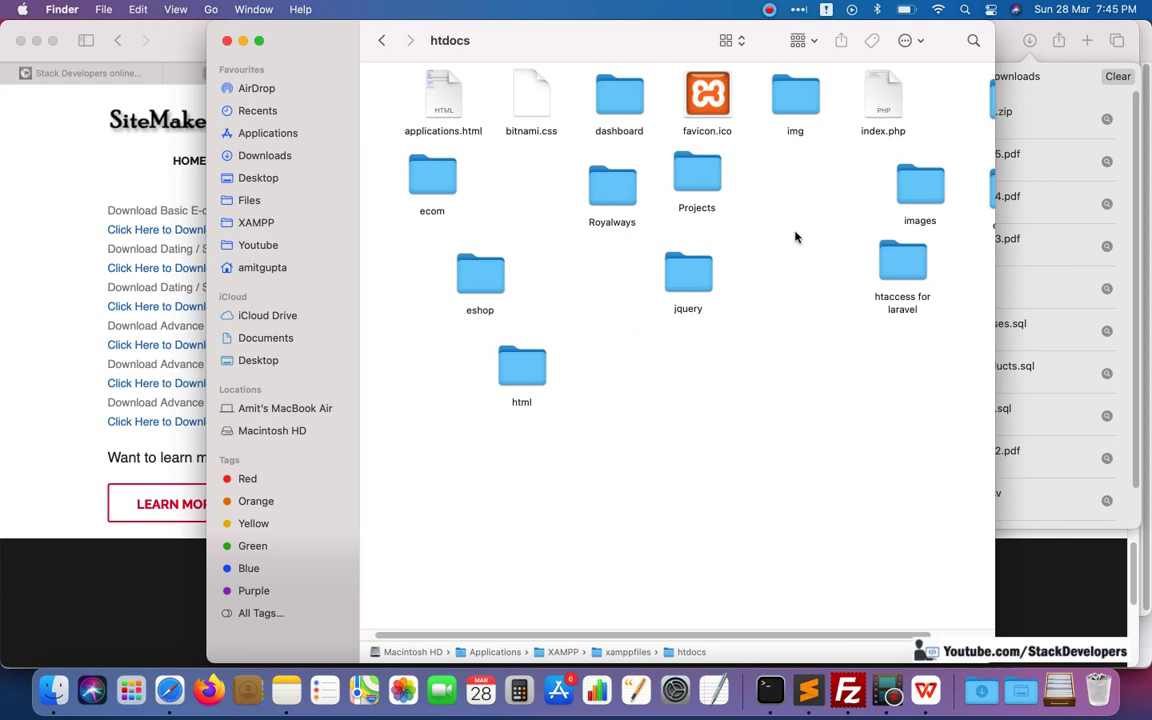
pyautogui.press('super+v')
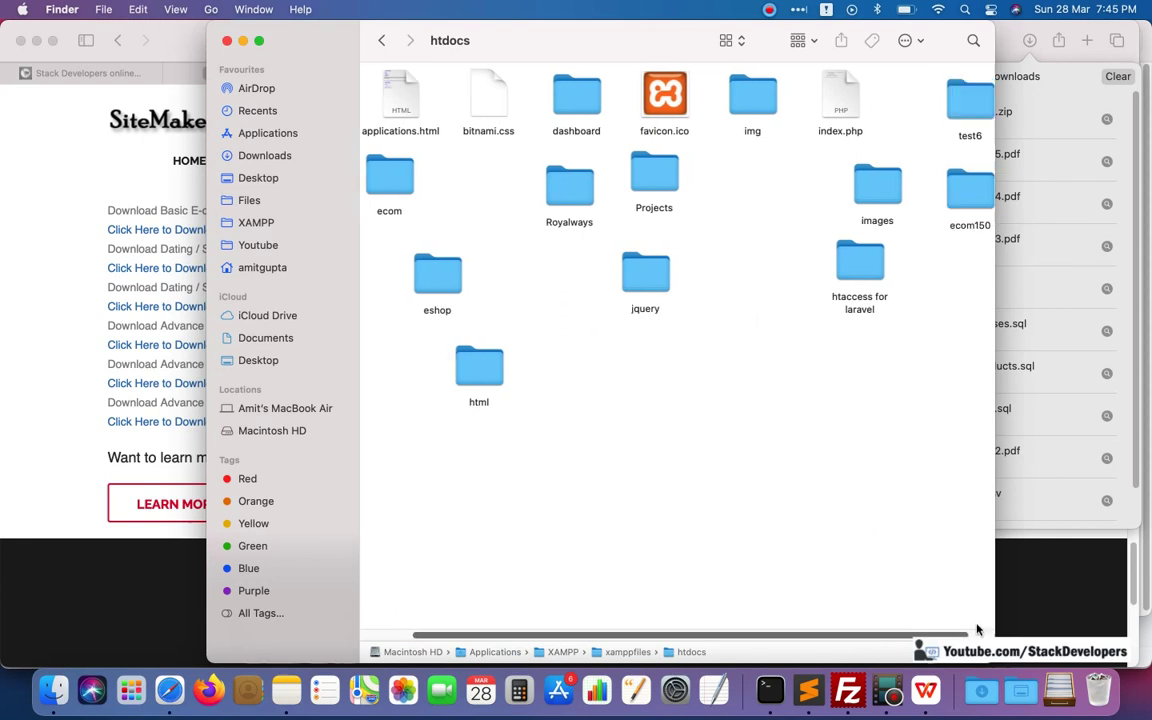
pyautogui.doubleClick(945, 200)
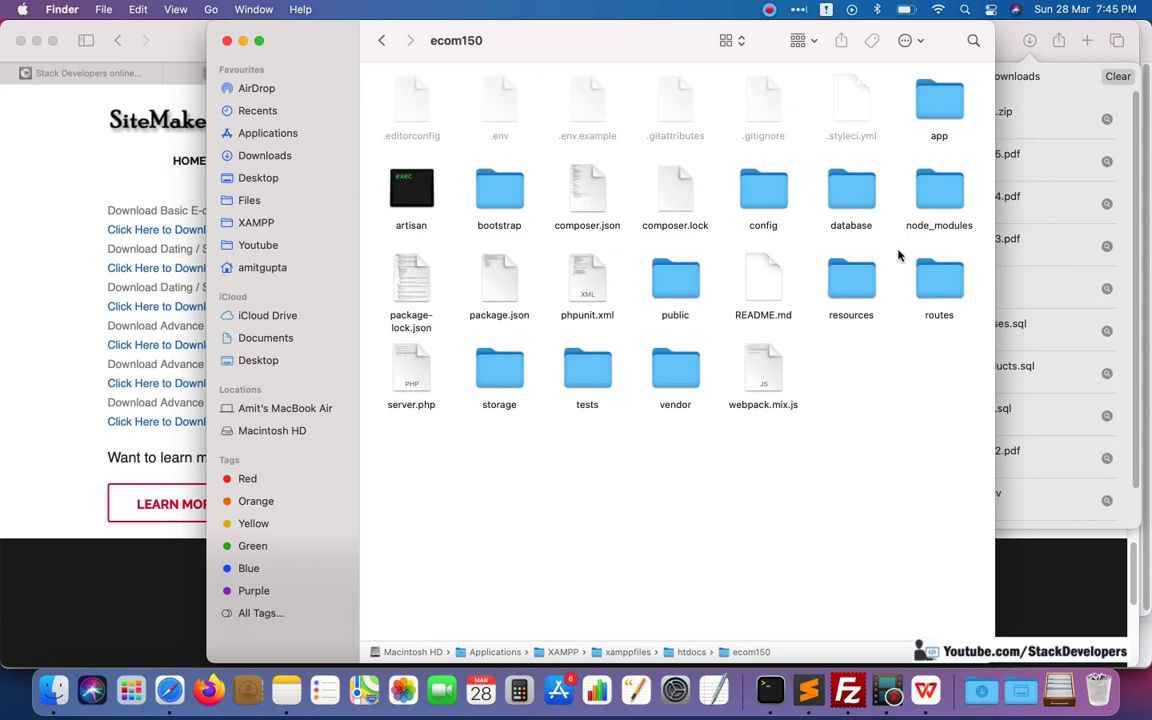
# - Open a Terminal at the ecom150 folder and run php artisan serve --port=8010
pyautogui.click(381, 41)
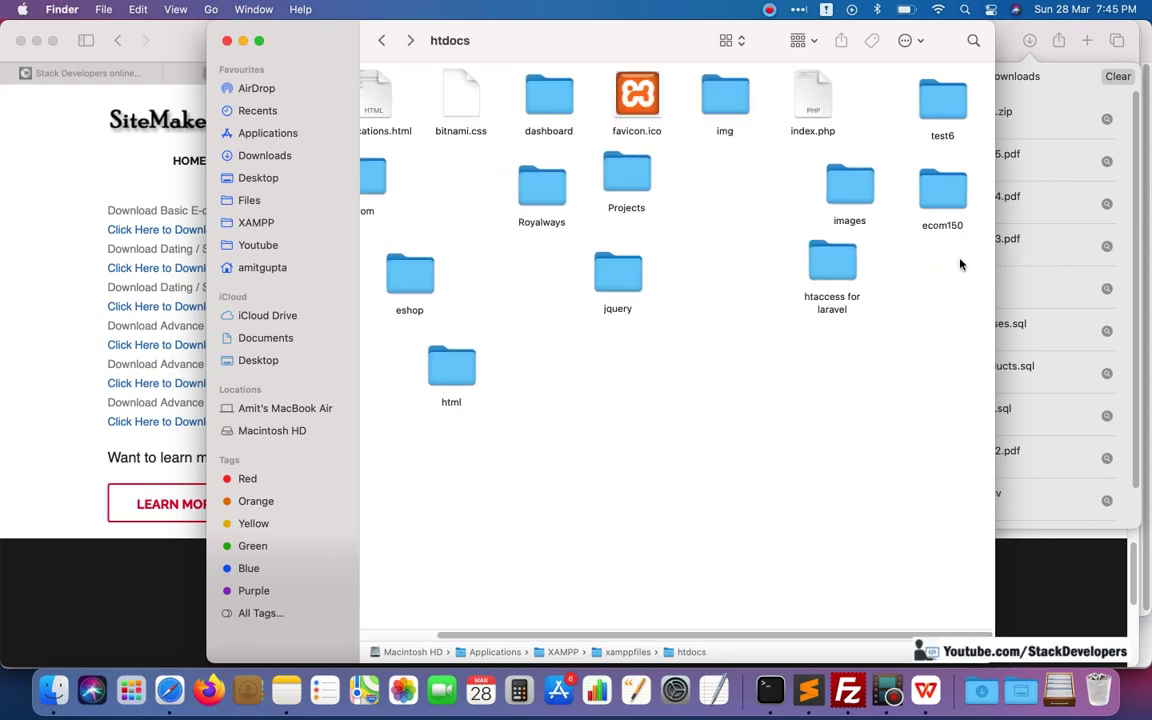
pyautogui.rightClick(947, 192)
pyautogui.moveTo(985, 515)
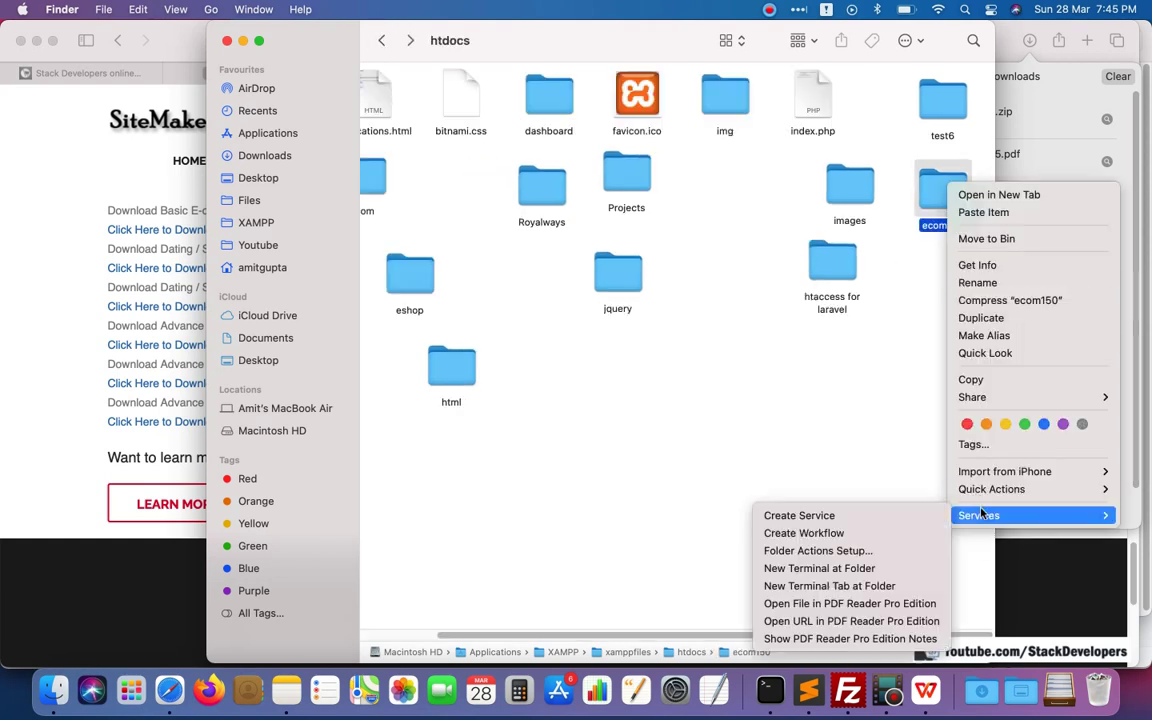
pyautogui.click(880, 569)
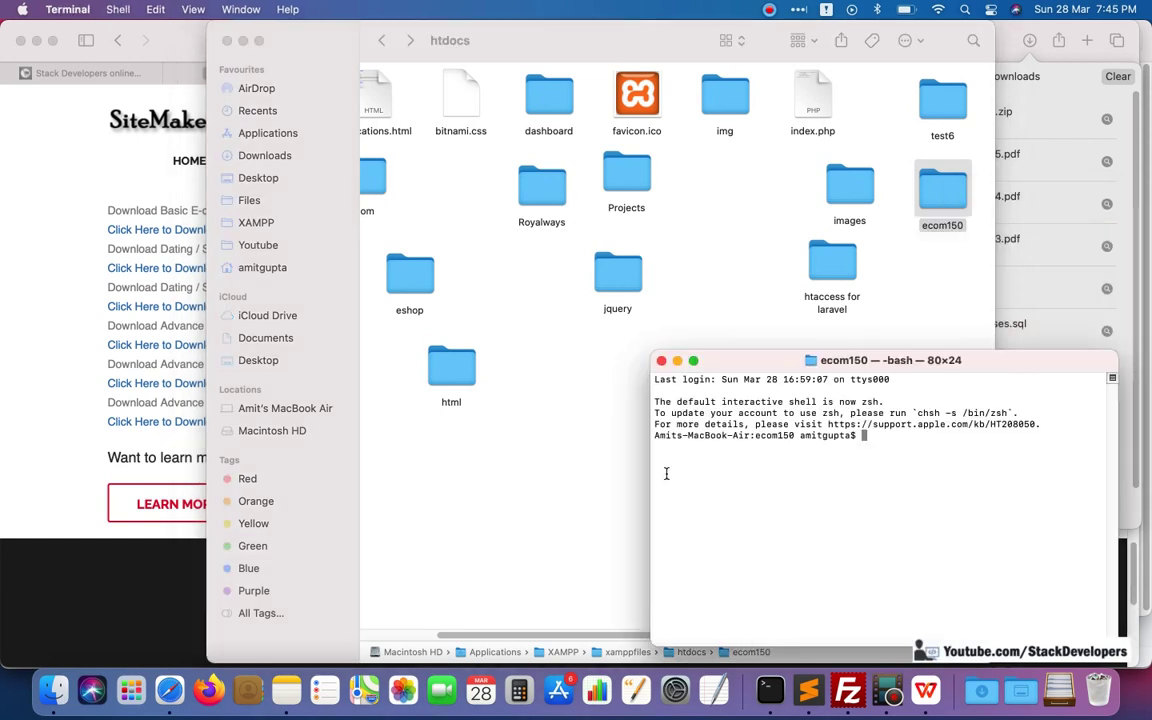
pyautogui.write('php artisan serve --port')
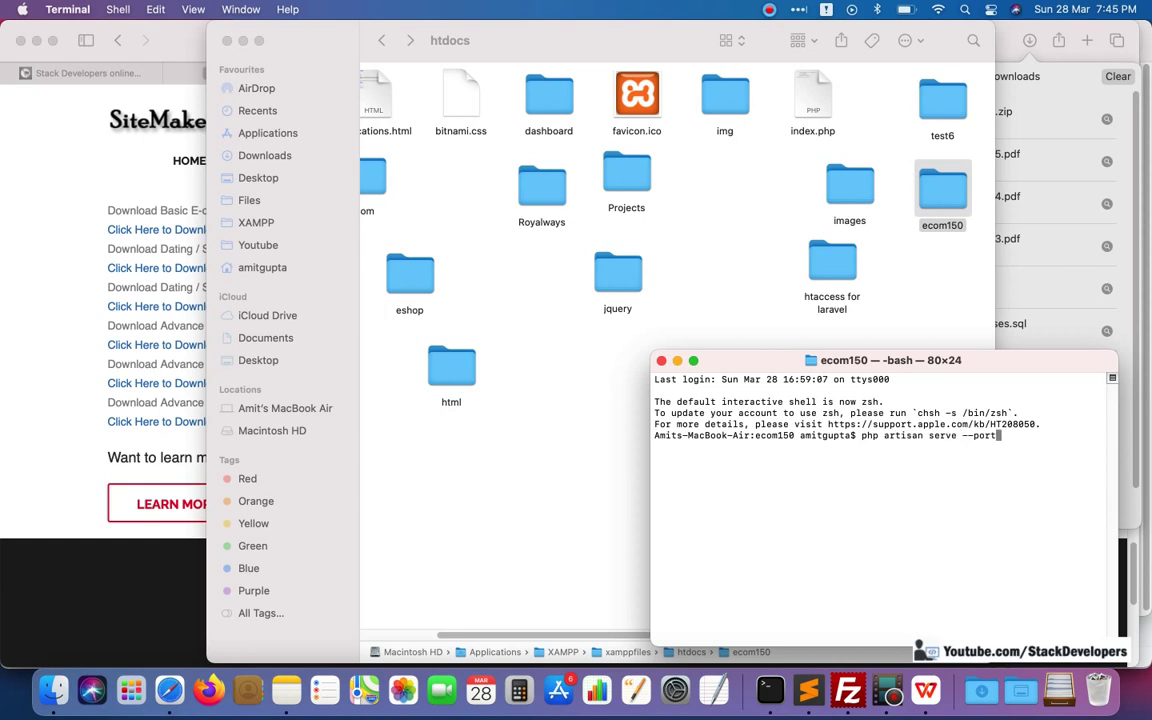
pyautogui.write('=8010')
pyautogui.press('Return')
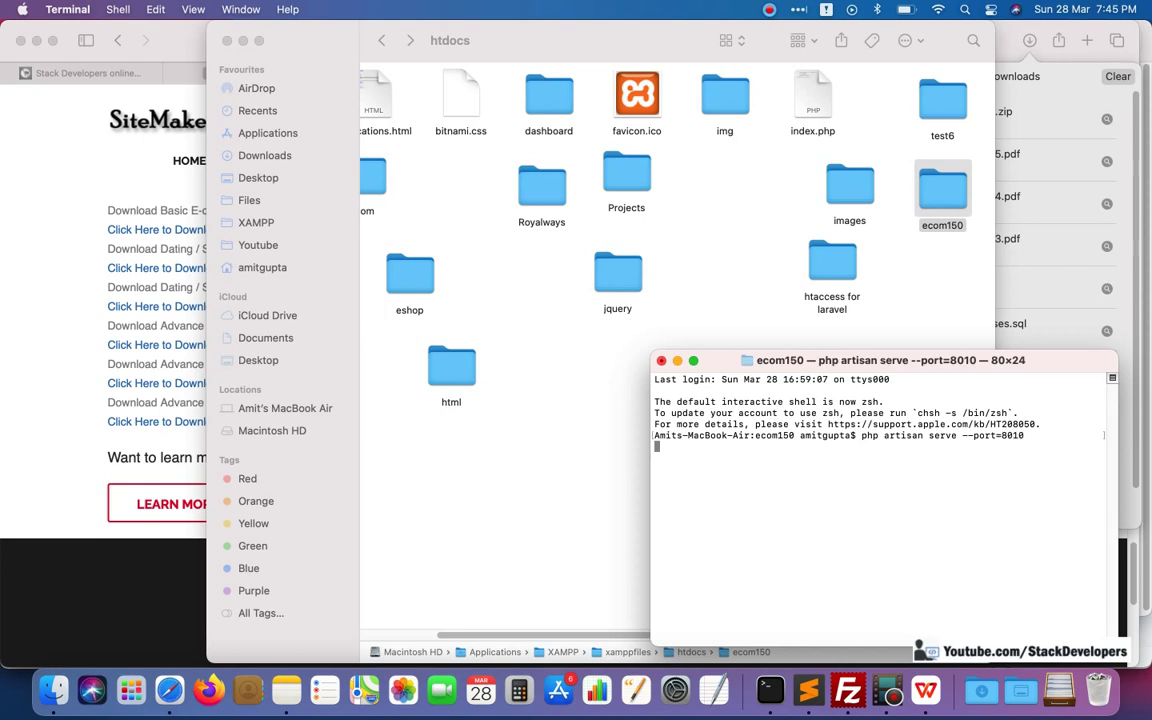
# - Load the local shop at 127.0.0.1:8000 in a new Safari tab and scroll its home page
pyautogui.click(169, 690)
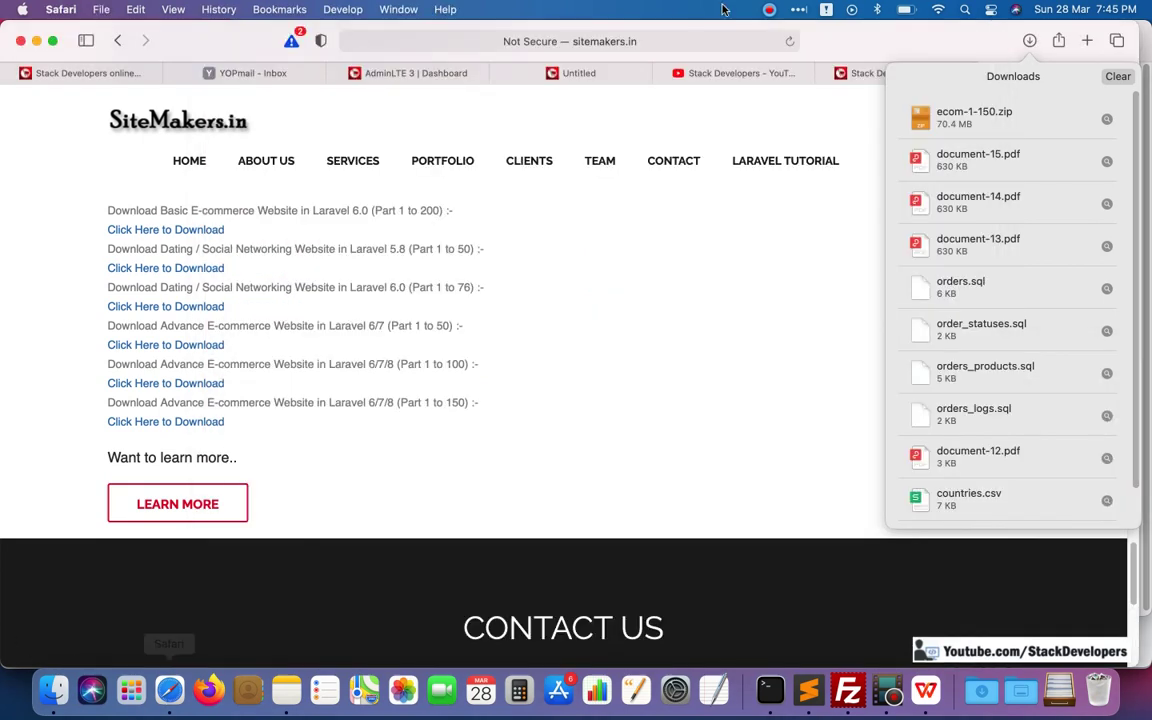
pyautogui.click(1087, 40)
pyautogui.write('l')
pyautogui.write('27.0.0.1:8000')
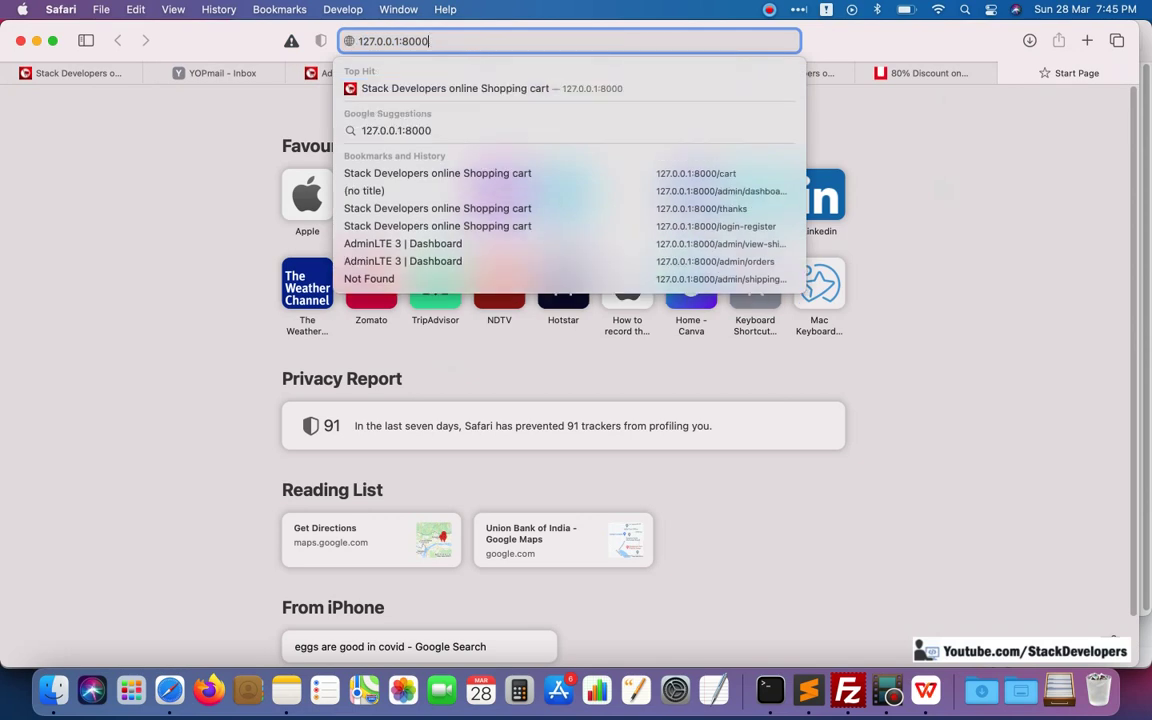
pyautogui.press('Return')
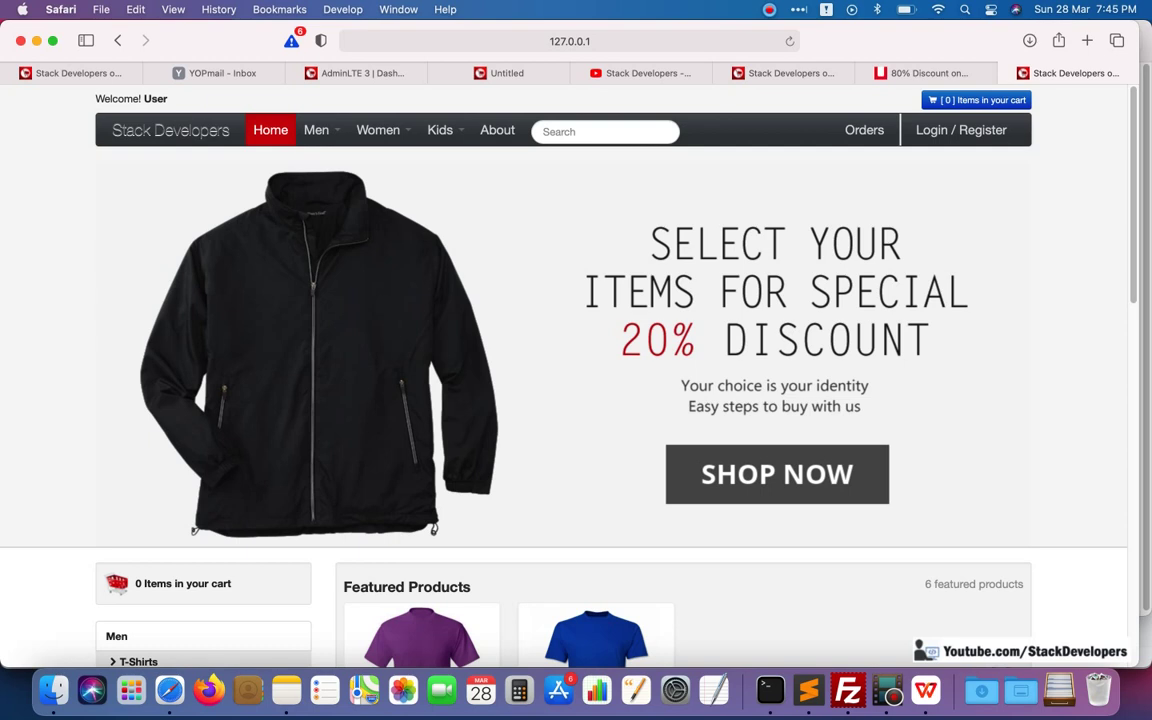
pyautogui.scroll(-15, 702, 244)
pyautogui.scroll(15, 705, 249)
pyautogui.scroll(-5, 708, 254)
pyautogui.scroll(5, 705, 300)
# - Open a new Sublime Text window and add the ecom150 project folder to its sidebar
pyautogui.click(808, 690)
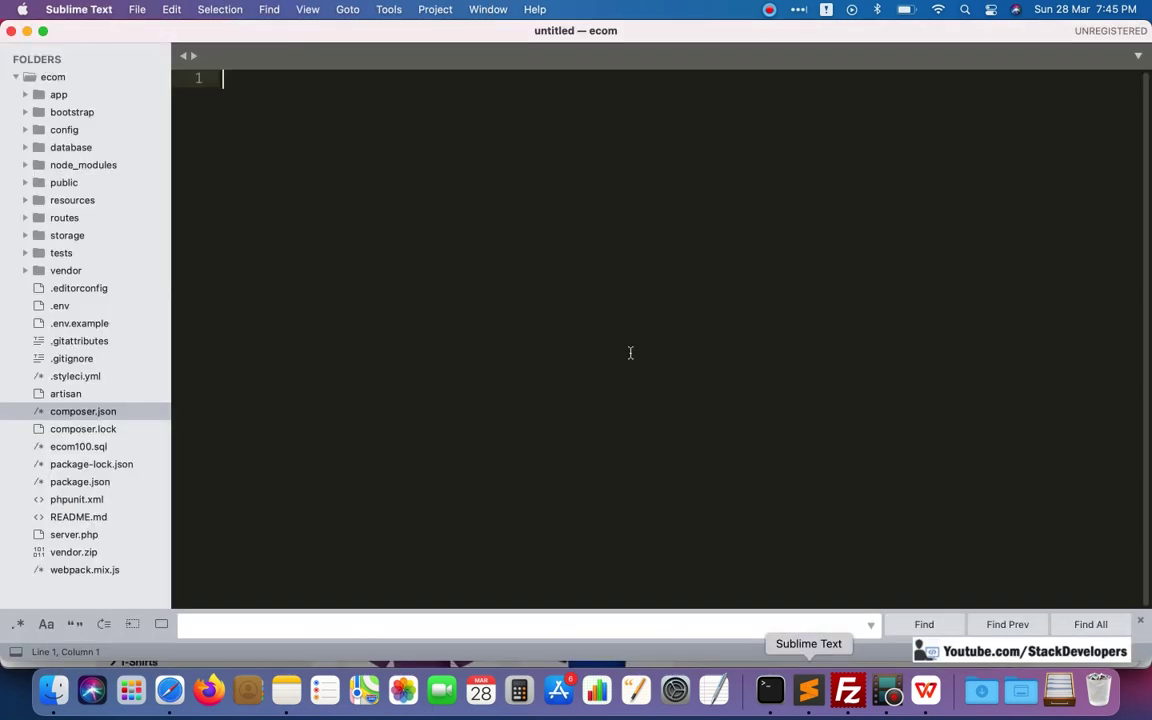
pyautogui.click(53, 690)
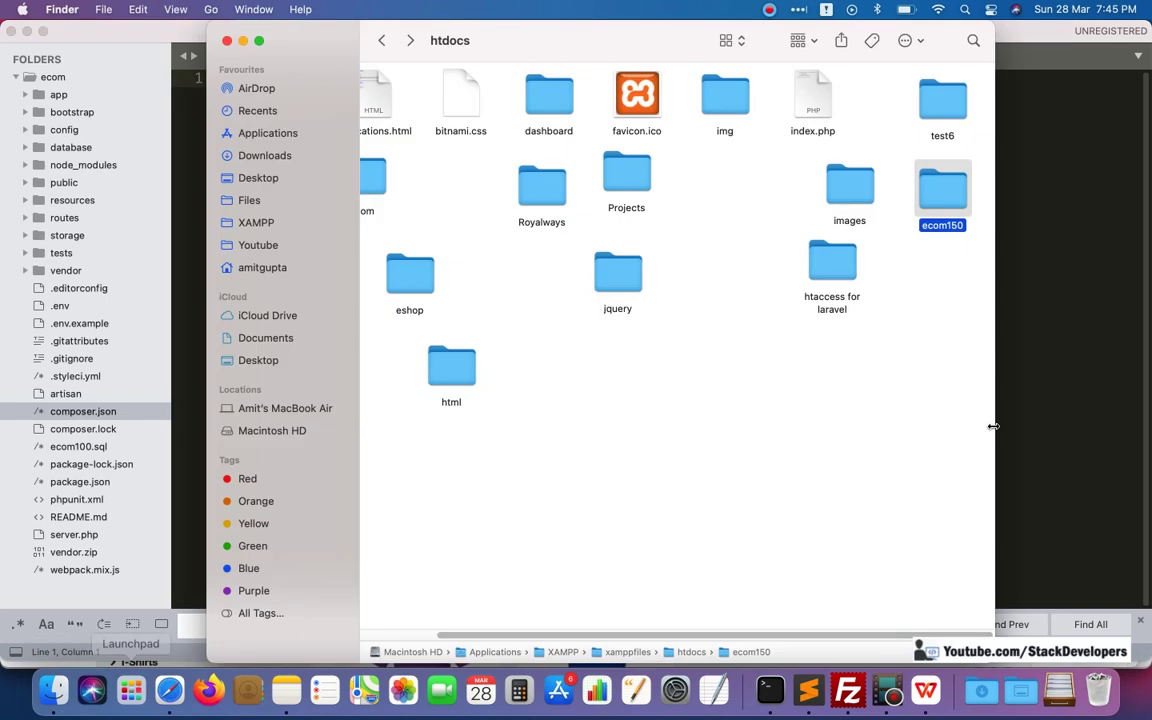
pyautogui.click(948, 321)
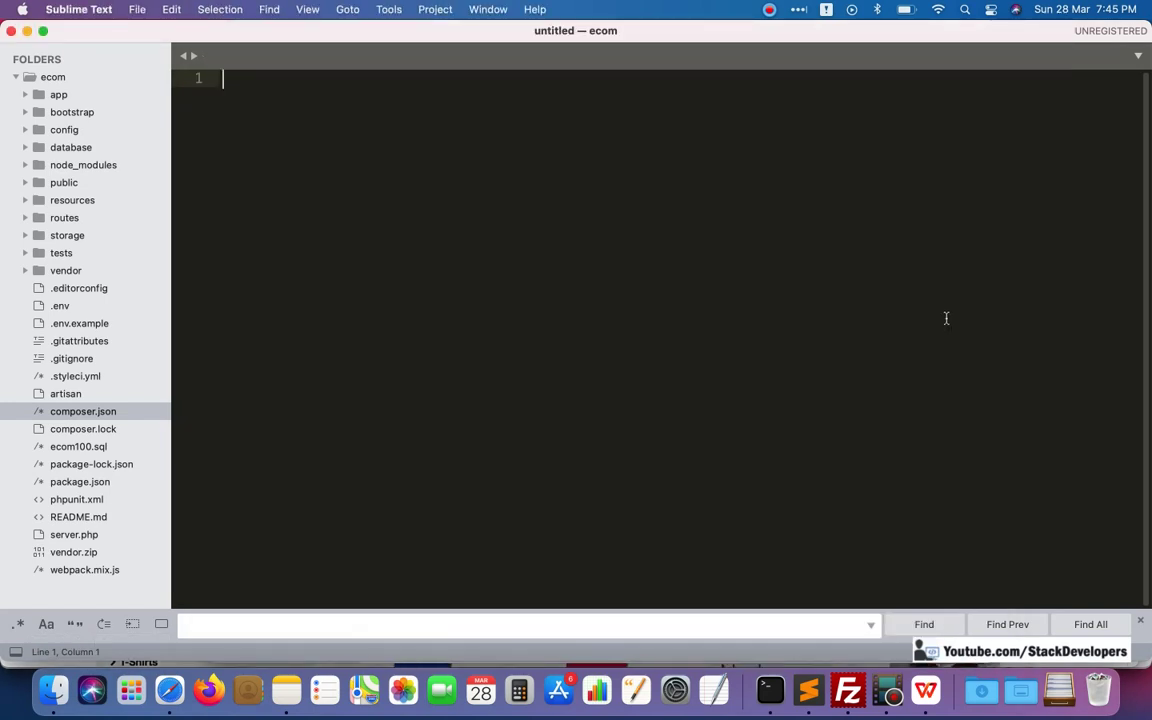
pyautogui.press('super+shift+n')
pyautogui.press('super+Tab')
pyautogui.moveTo(942, 190); pyautogui.dragTo(57, 244)
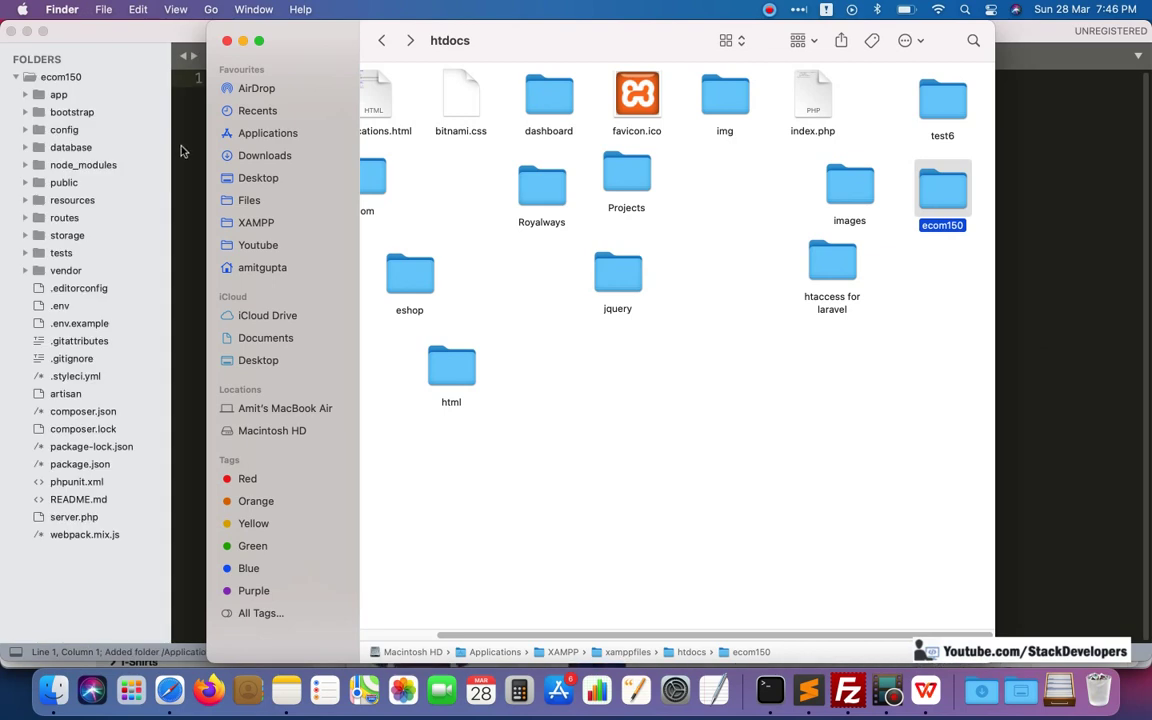
pyautogui.click(182, 150)
# - Open index.blade.php through the quick file search
pyautogui.press('super+p')
pyautogui.write('inde')
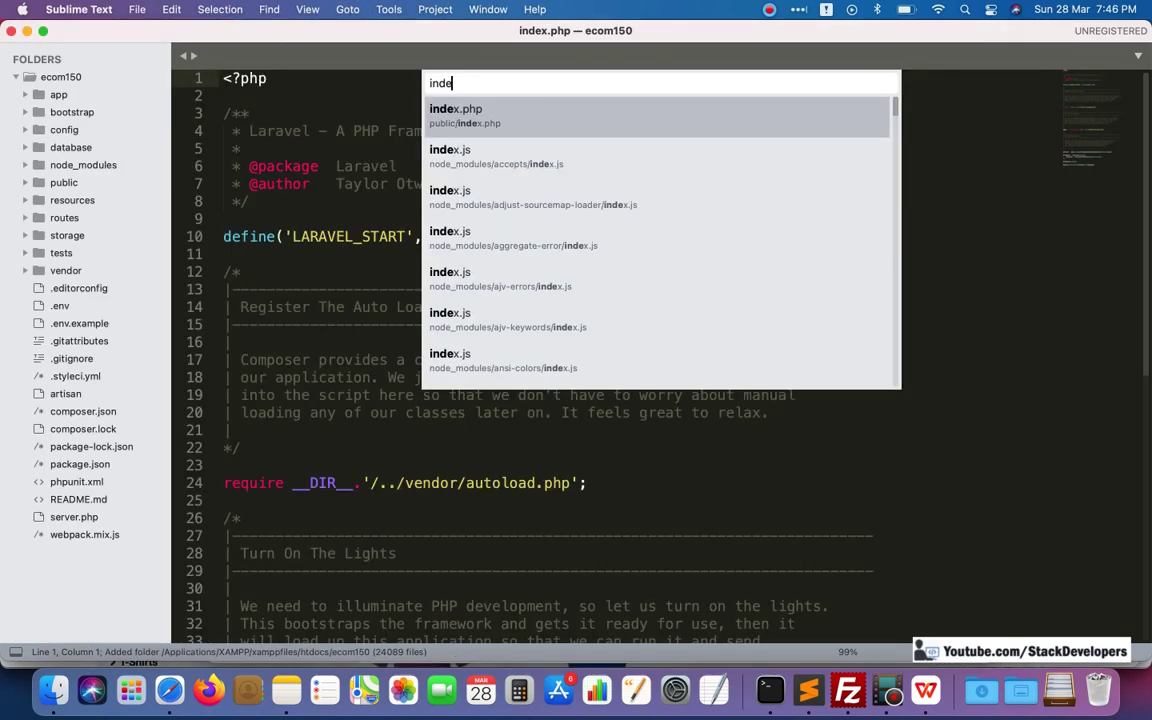
pyautogui.write('x.blade')
pyautogui.press('Return')
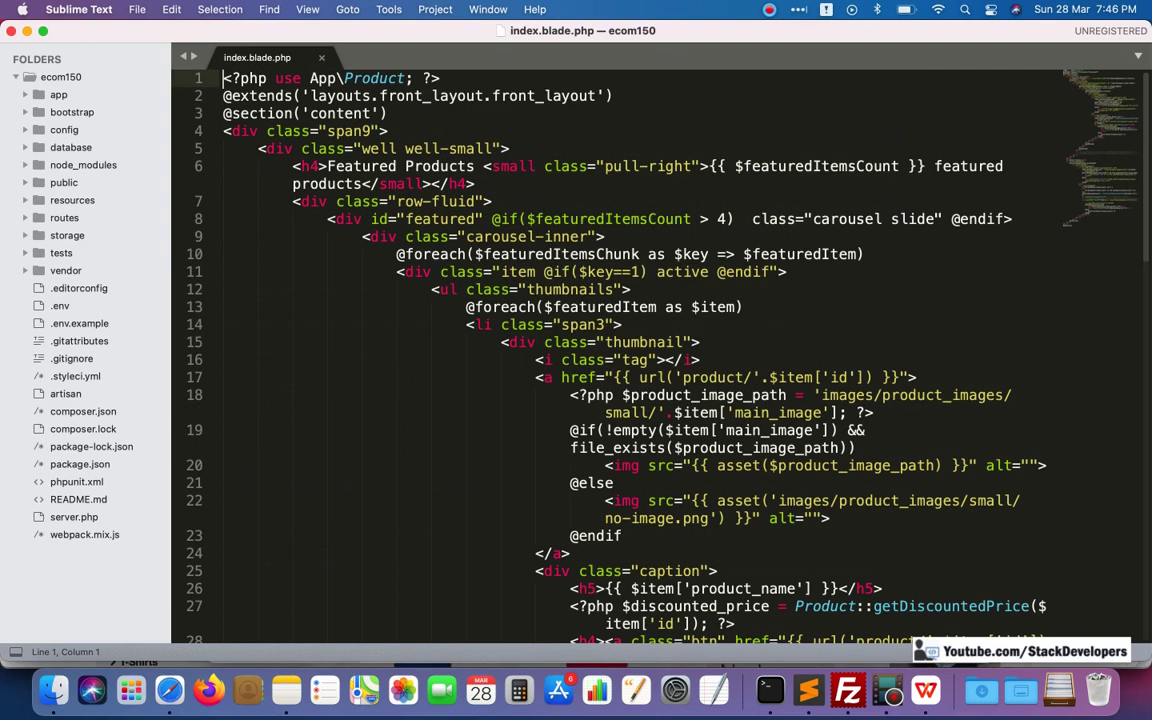
pyautogui.scroll(-2, 688, 272)
pyautogui.scroll(2, 420, 160)
# - Change the line 6 heading to 'Featured Products 150' and save the file
pyautogui.click(476, 166)
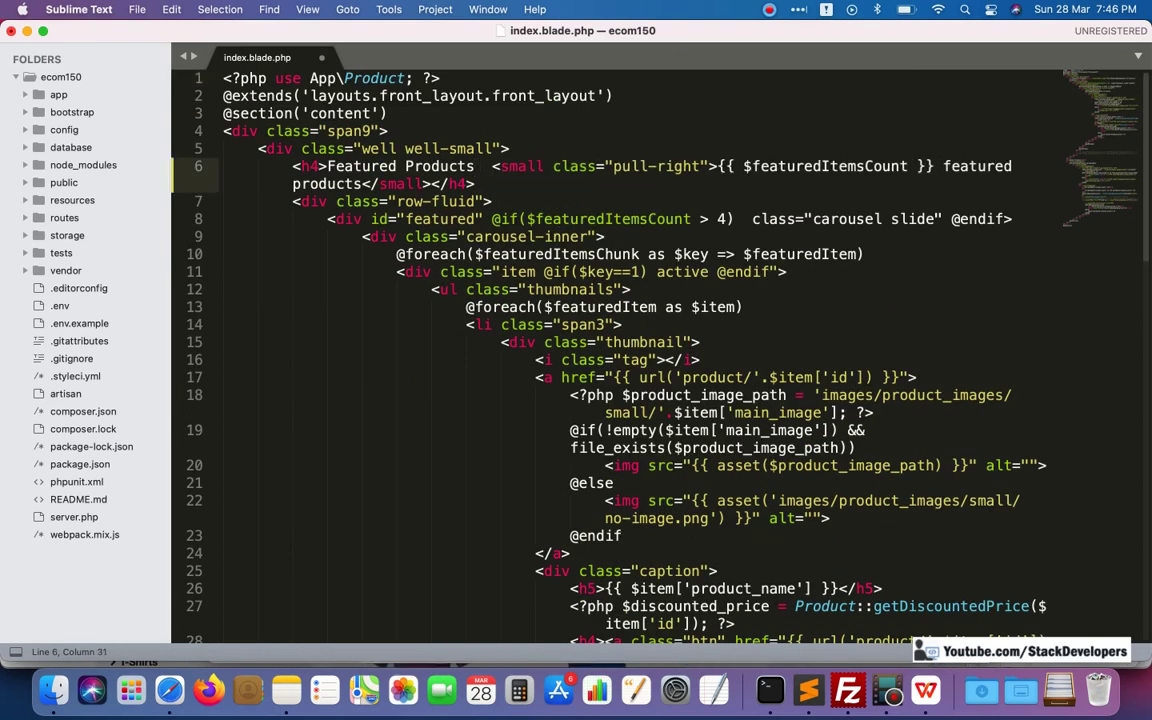
pyautogui.write('150')
pyautogui.press('cmd+s')
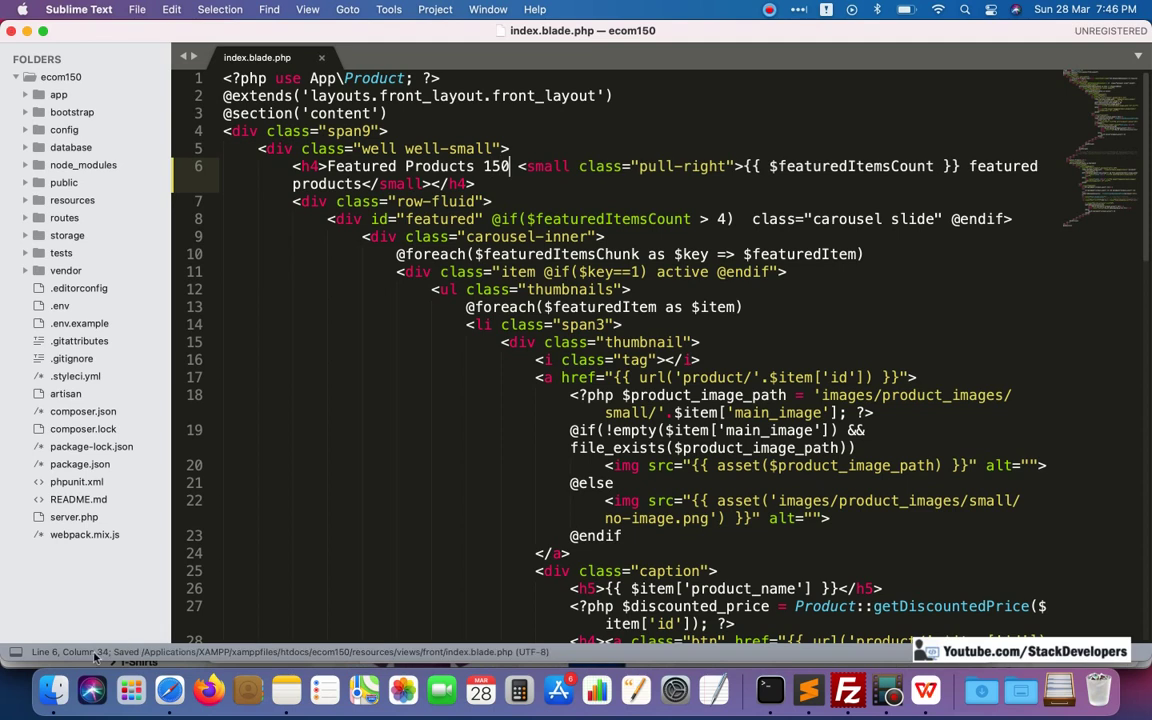
pyautogui.click(165, 688)
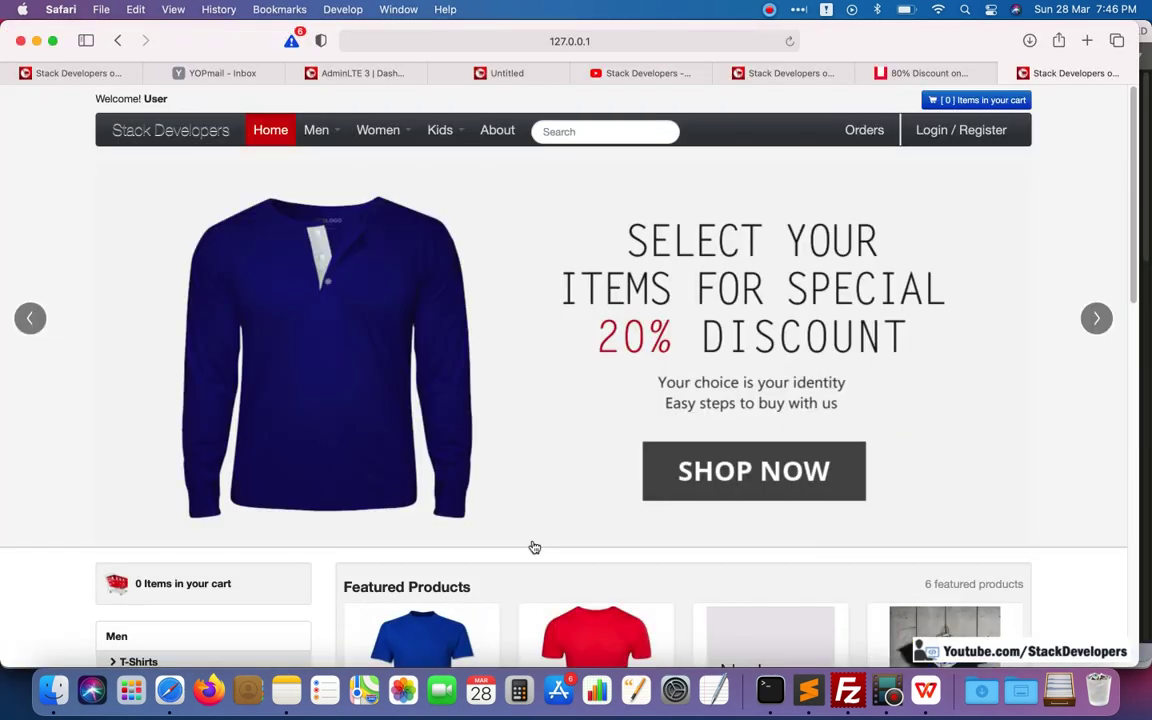
# - Reload the shop to check the heading, revert it to 'Featured Products', recheck, then open Finder
pyautogui.scroll(-5, 500, 450)
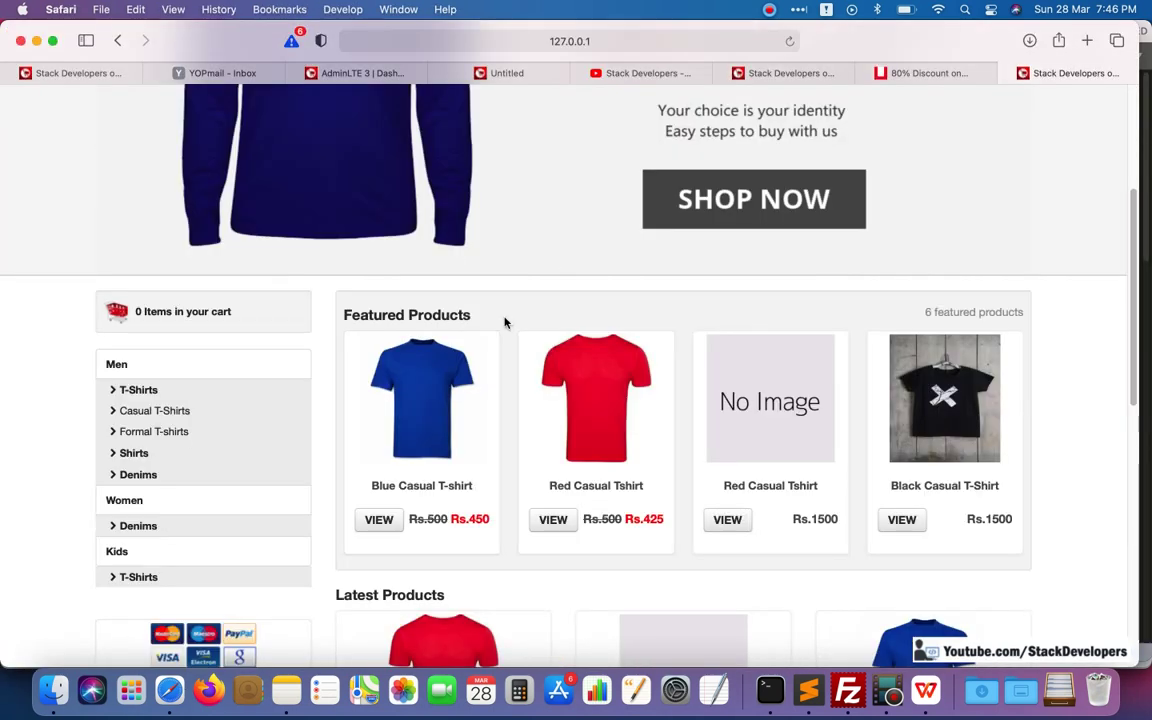
pyautogui.press('cmd+r')
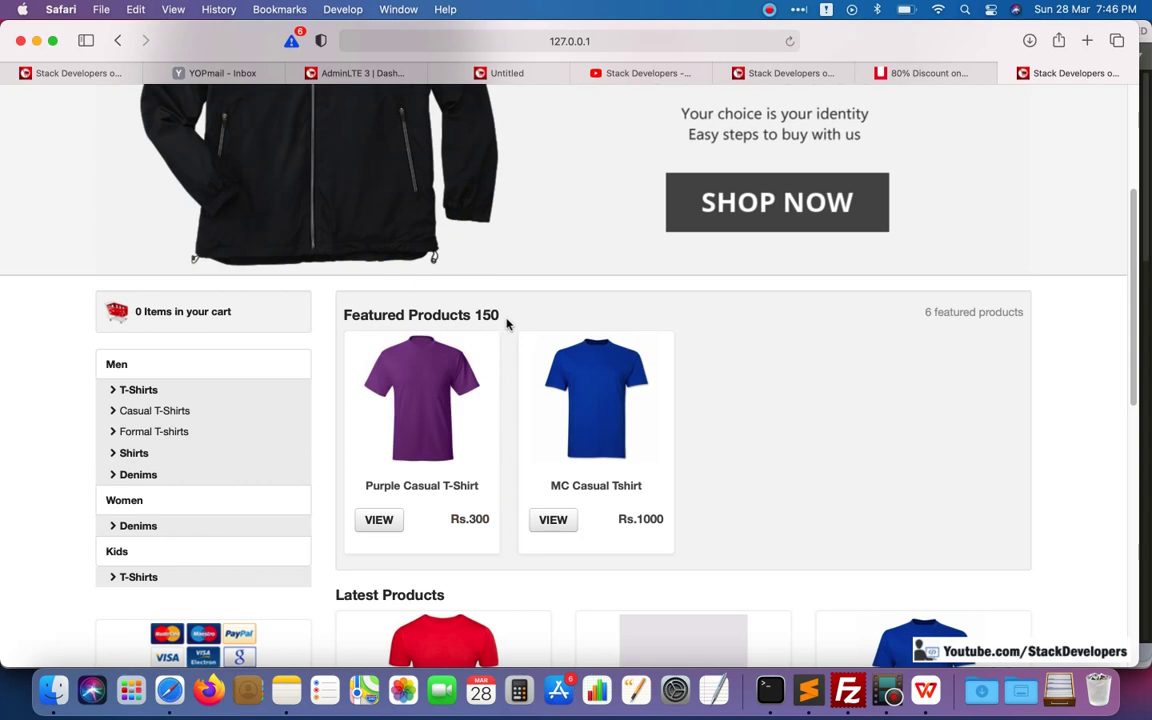
pyautogui.press('cmd+Tab')
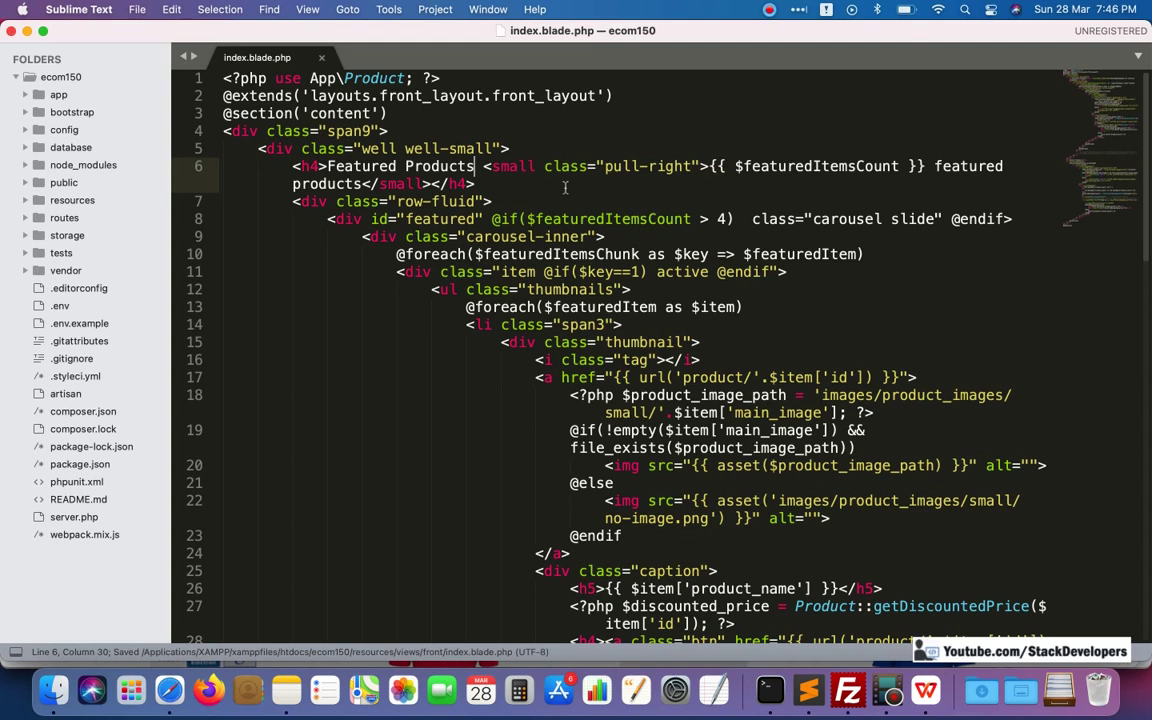
pyautogui.press('cmd+Tab')
pyautogui.press('cmd+r')
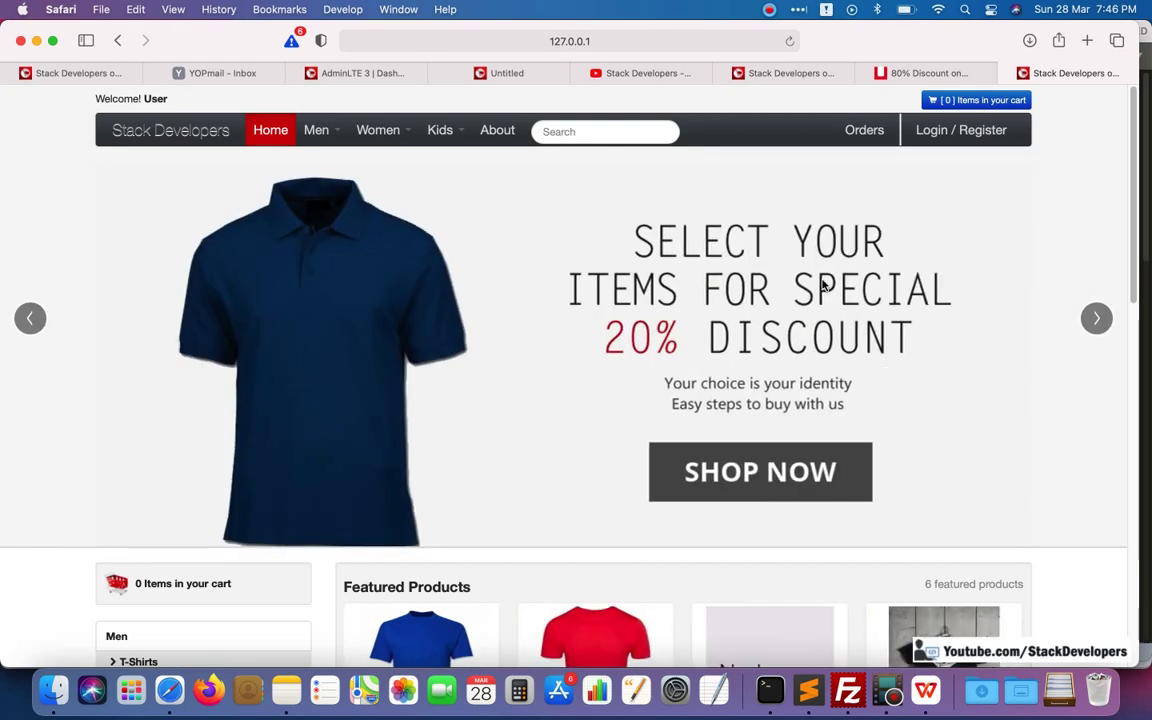
pyautogui.press('cmd+Tab')
pyautogui.click(53, 690)
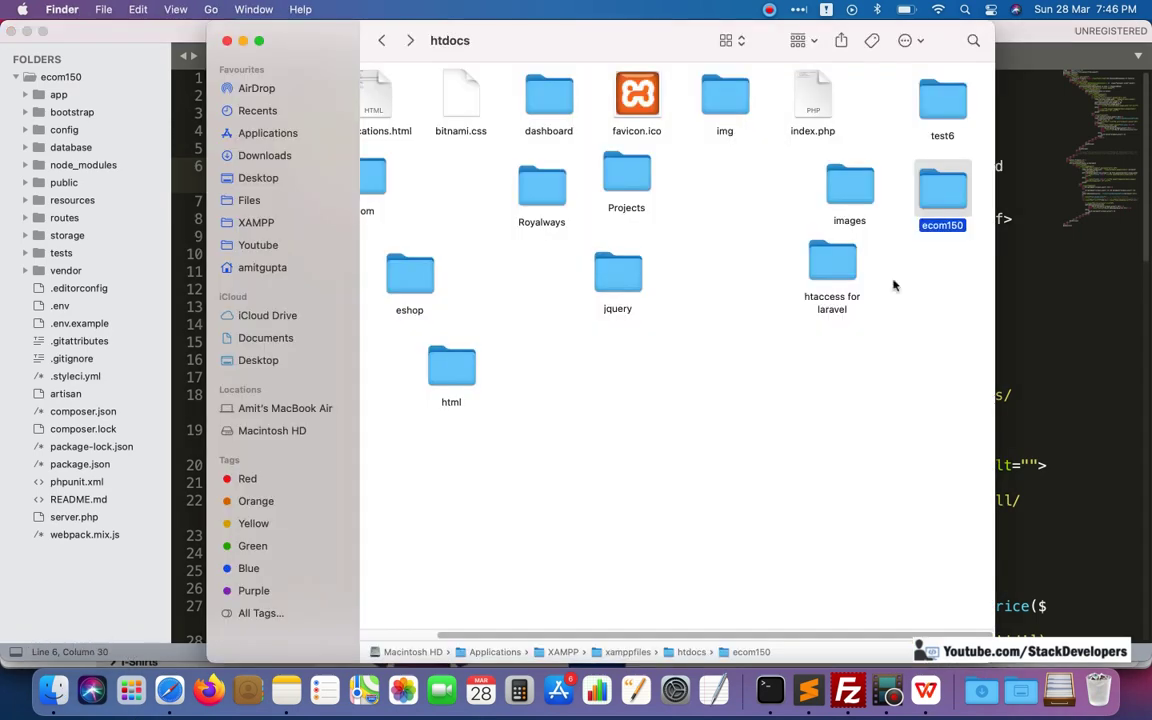
# - Inspect the Downloads ecom150 folder's ecom150.sql and ecom150.zip, then return to Sublime Text
pyautogui.doubleClick(935, 200)
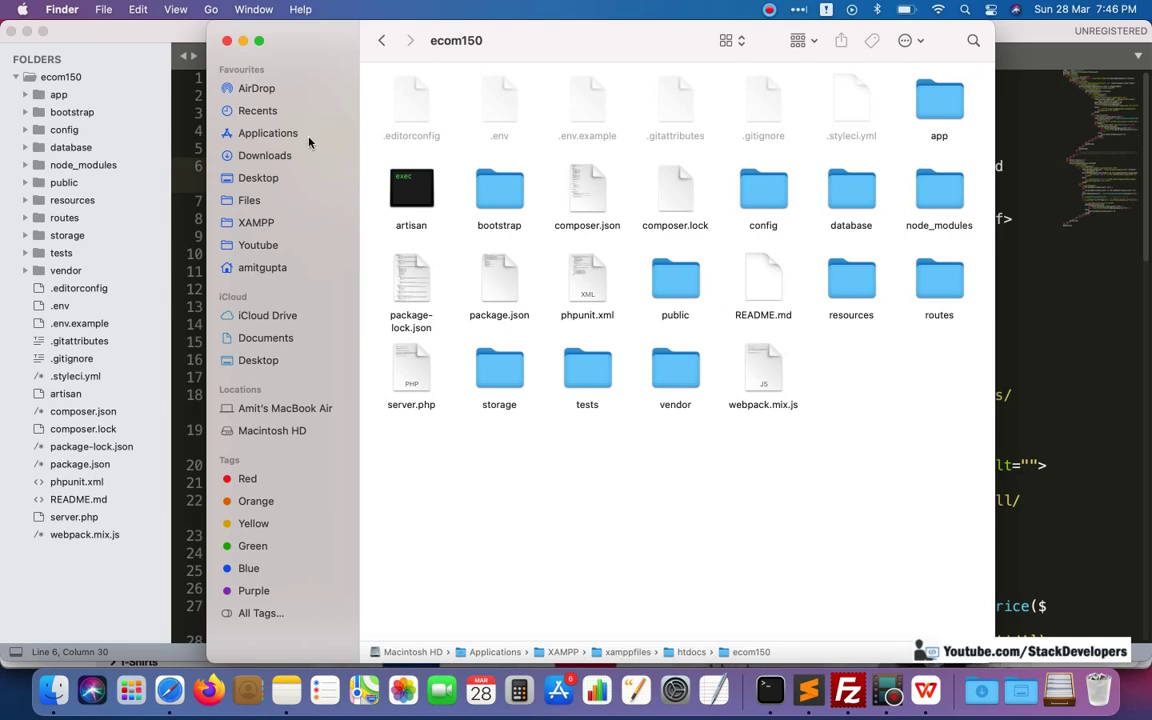
pyautogui.click(264, 156)
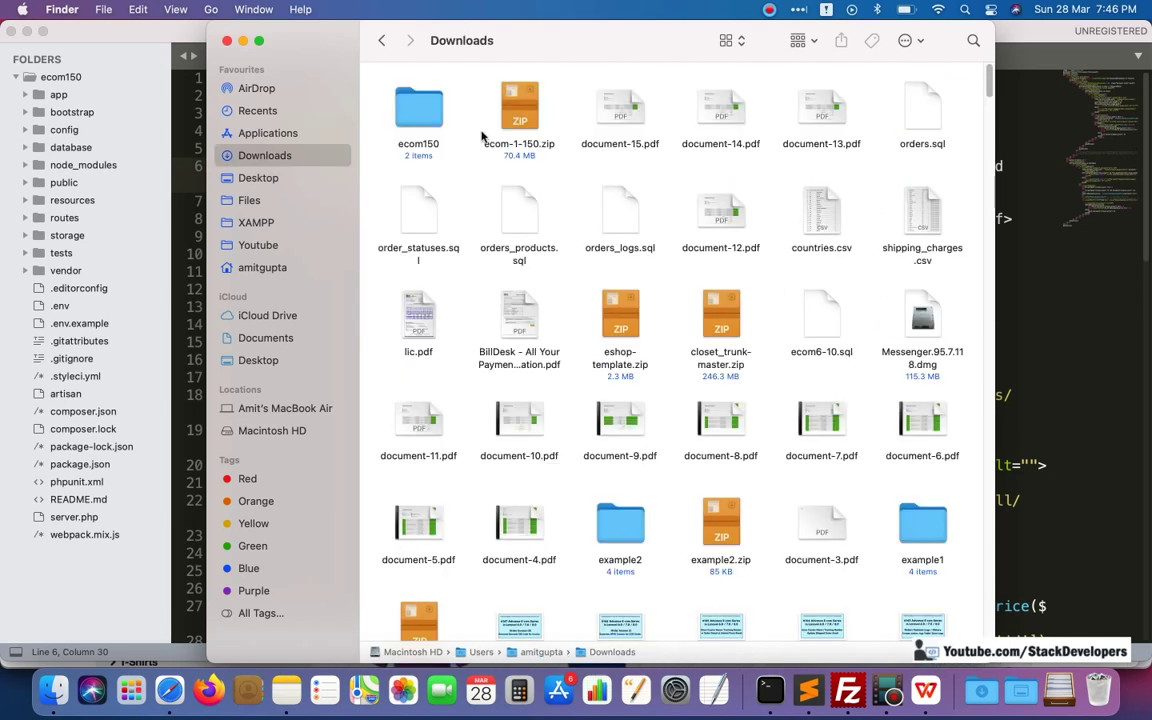
pyautogui.doubleClick(414, 108)
pyautogui.click(505, 110)
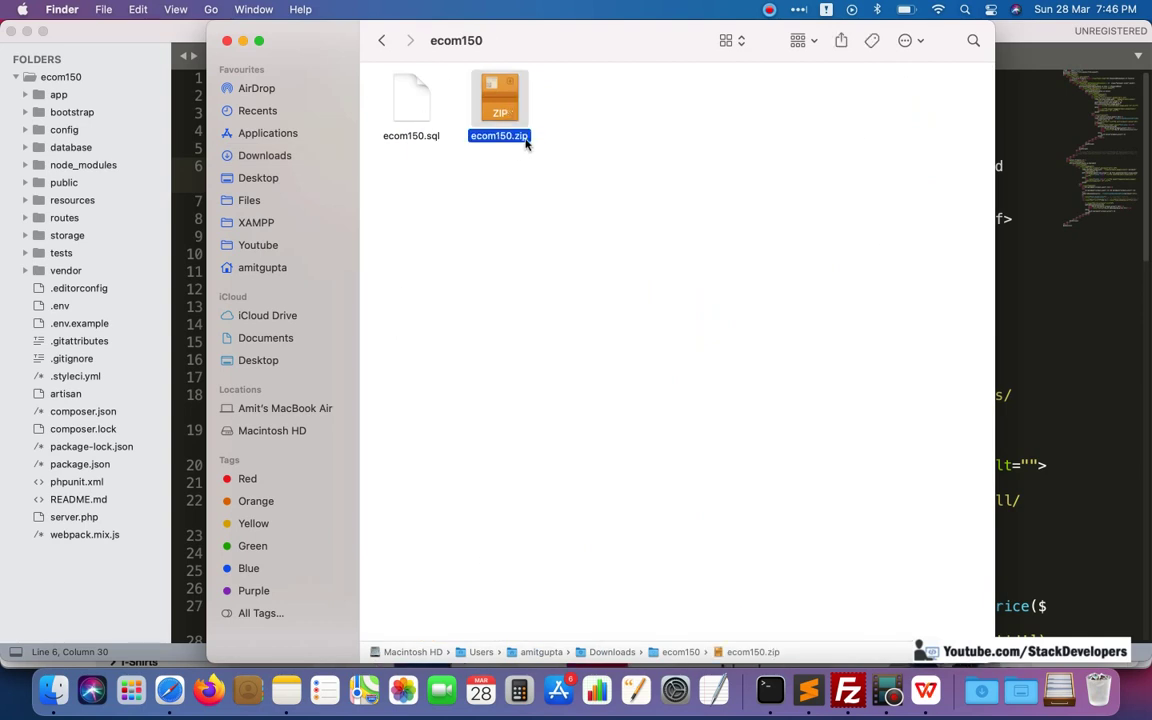
pyautogui.click(415, 116)
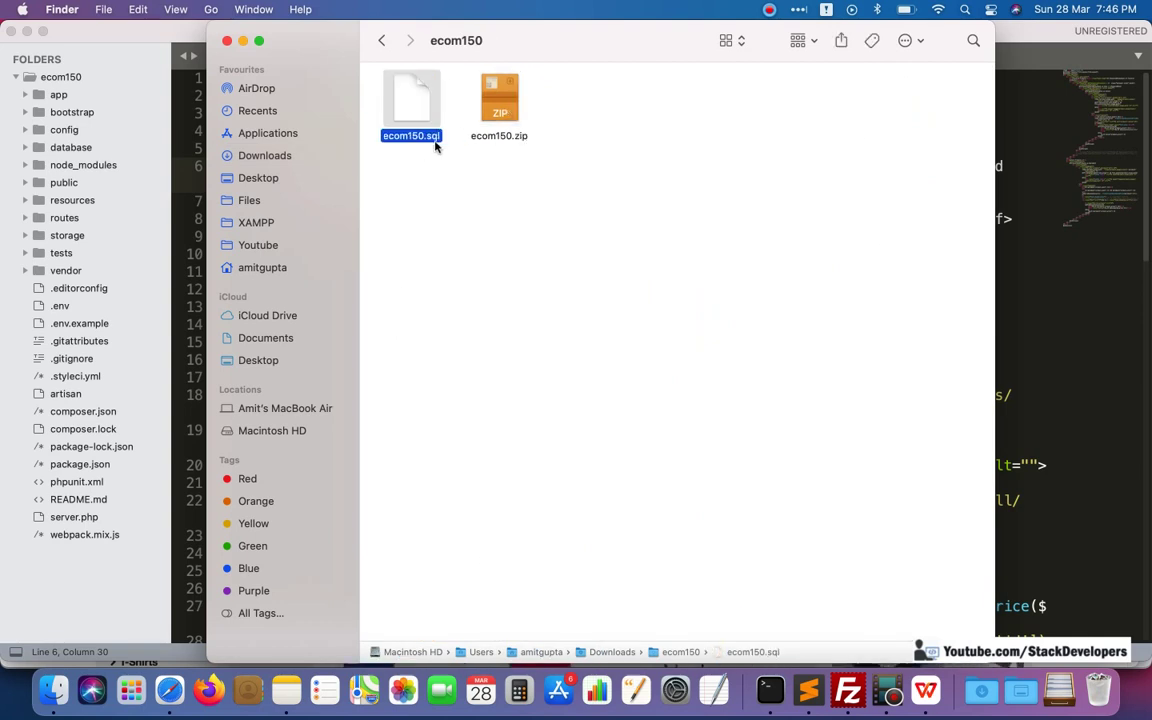
pyautogui.click(450, 190)
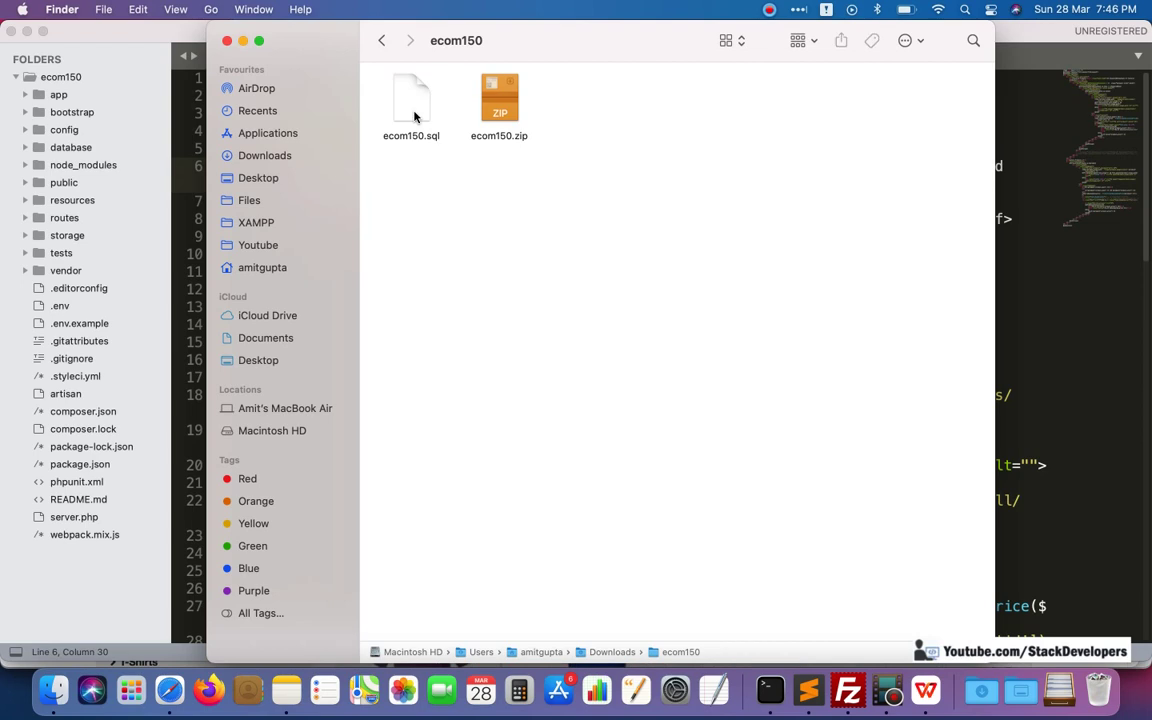
pyautogui.click(1014, 214)
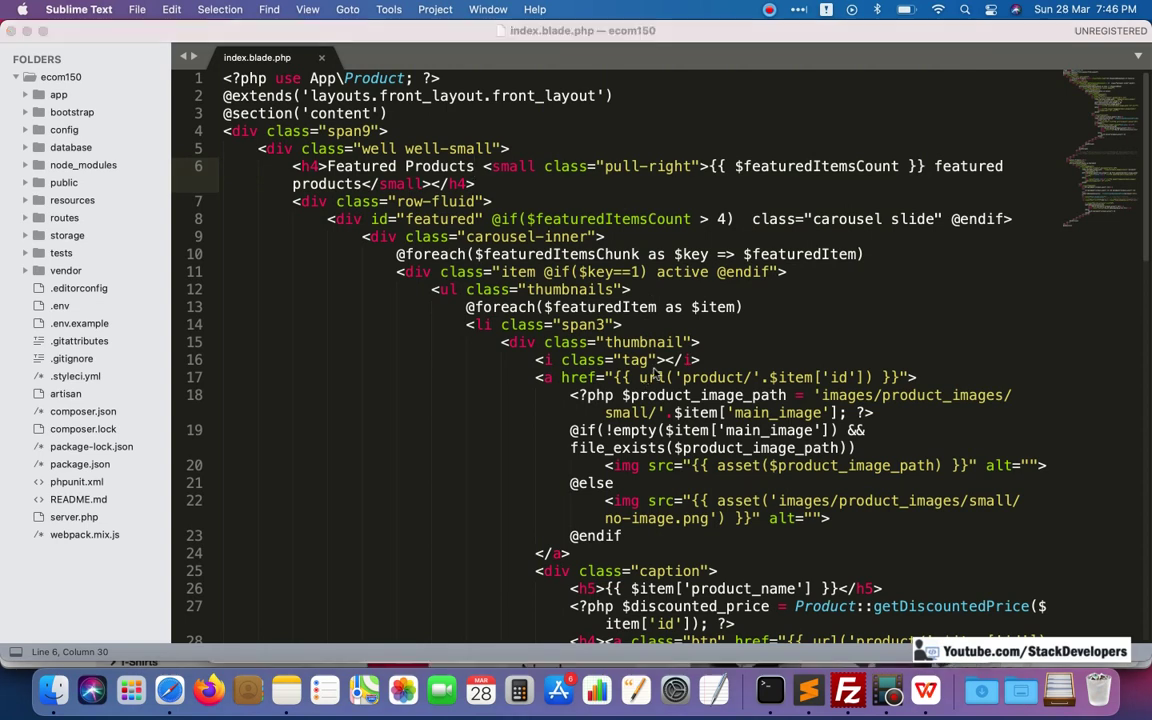
# - Leave index.blade.php unchanged and bring Safari's local shop homepage to the front
pyautogui.press('super+Tab')
pyautogui.press('super+Tab')
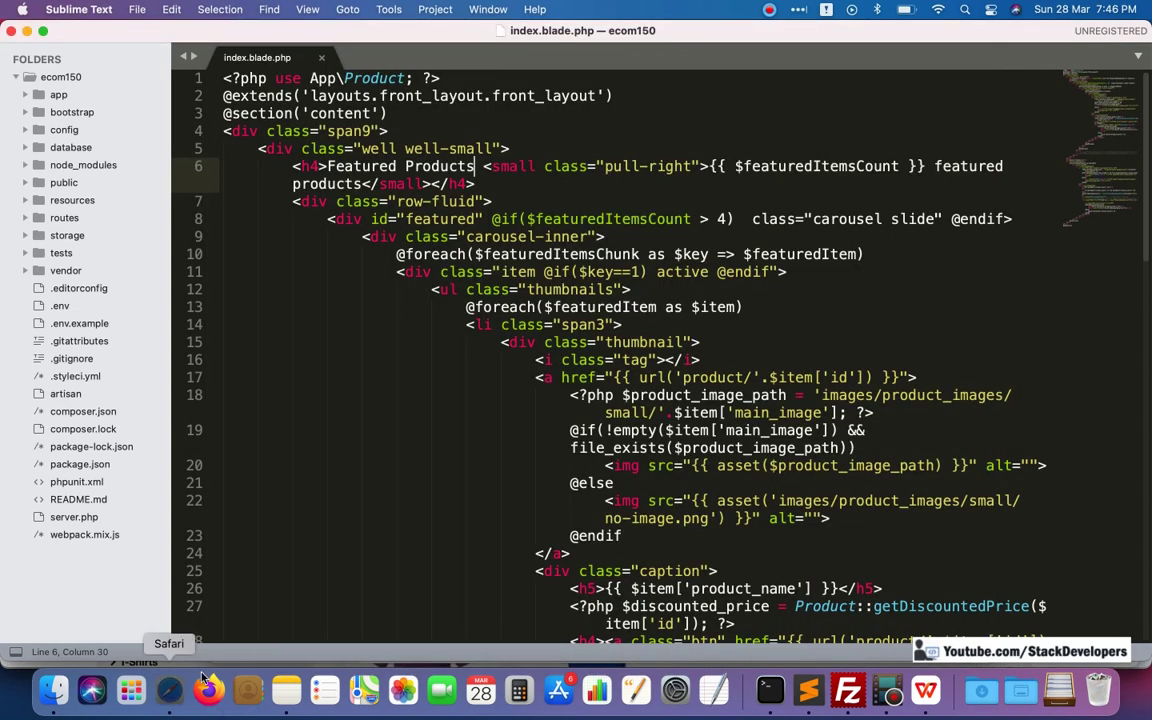
pyautogui.click(170, 690)
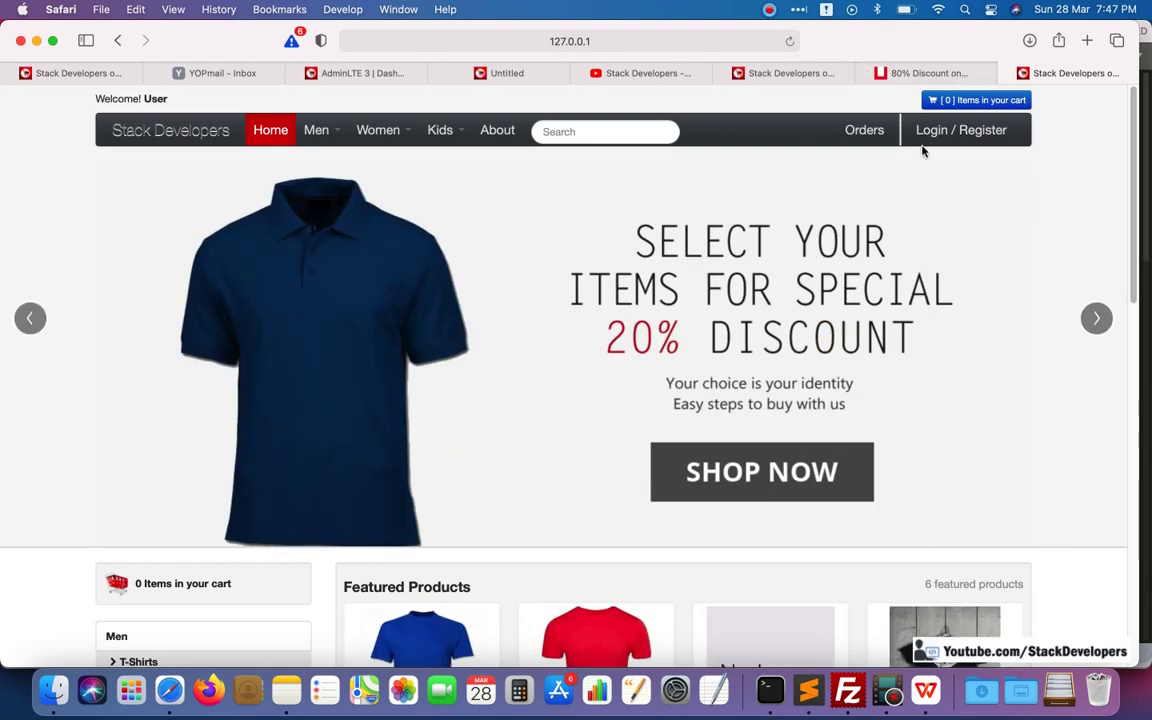
# - Switch to the sitemakers.in tab and browse its Laravel e-commerce download links section
pyautogui.click(919, 75)
pyautogui.scroll(2, 534, 458)
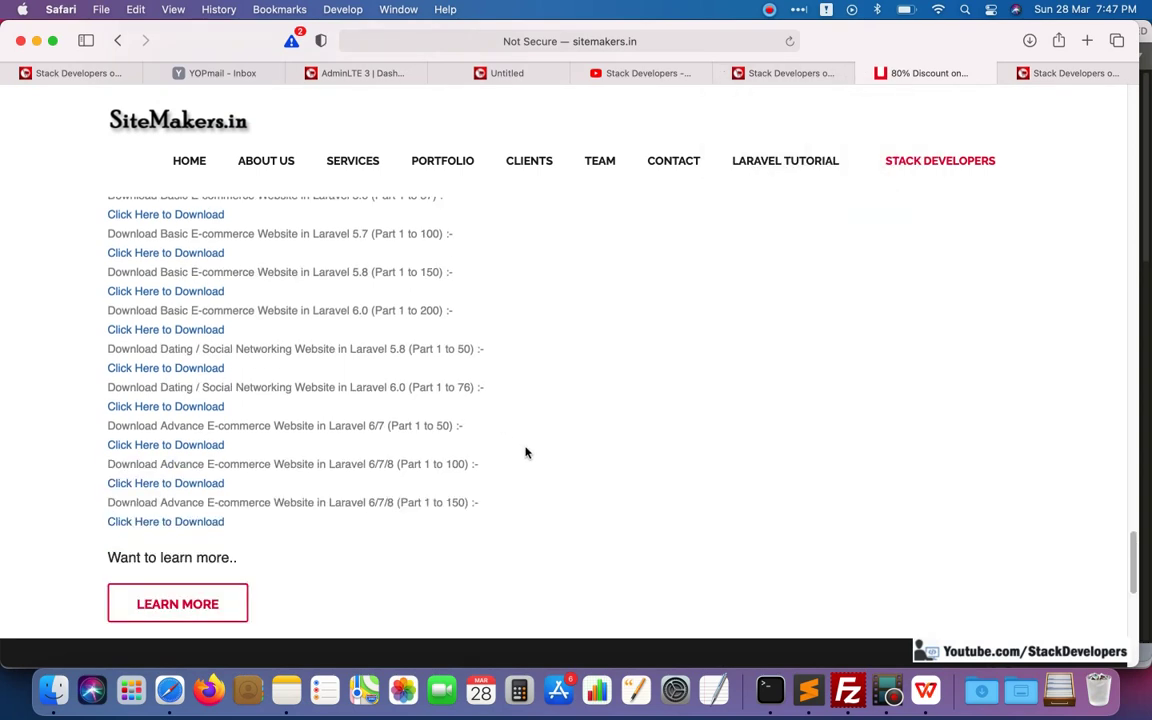
pyautogui.scroll(5, 534, 458)
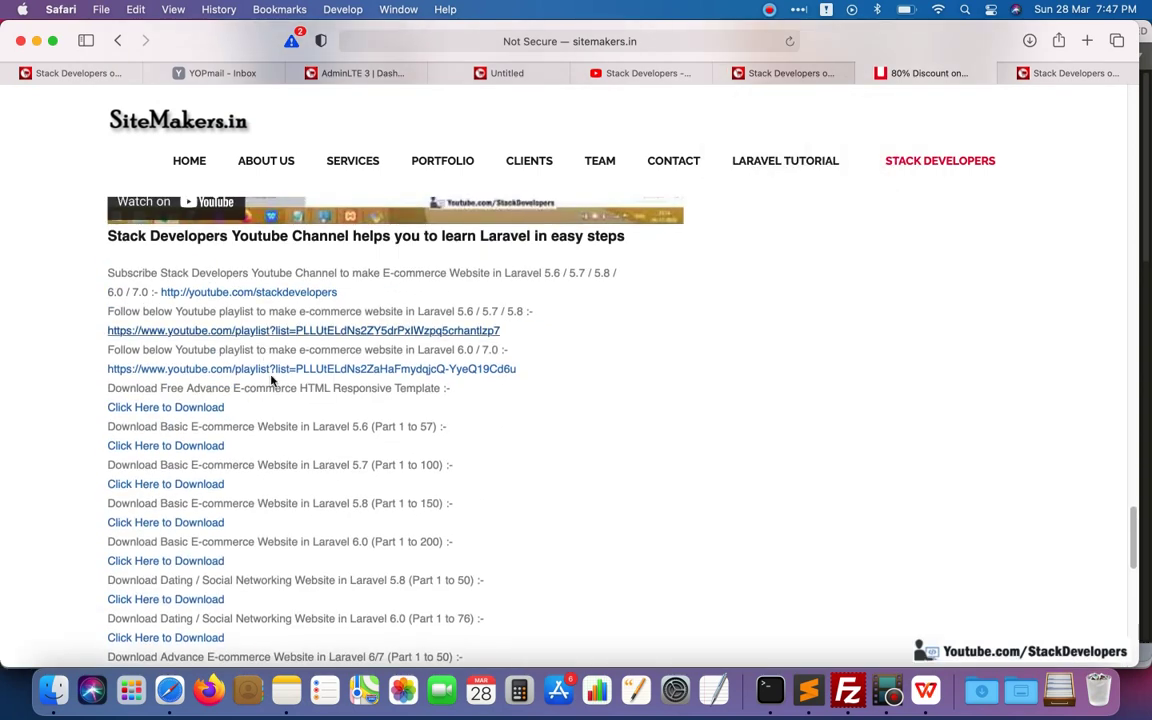
pyautogui.scroll(-1, 240, 405)
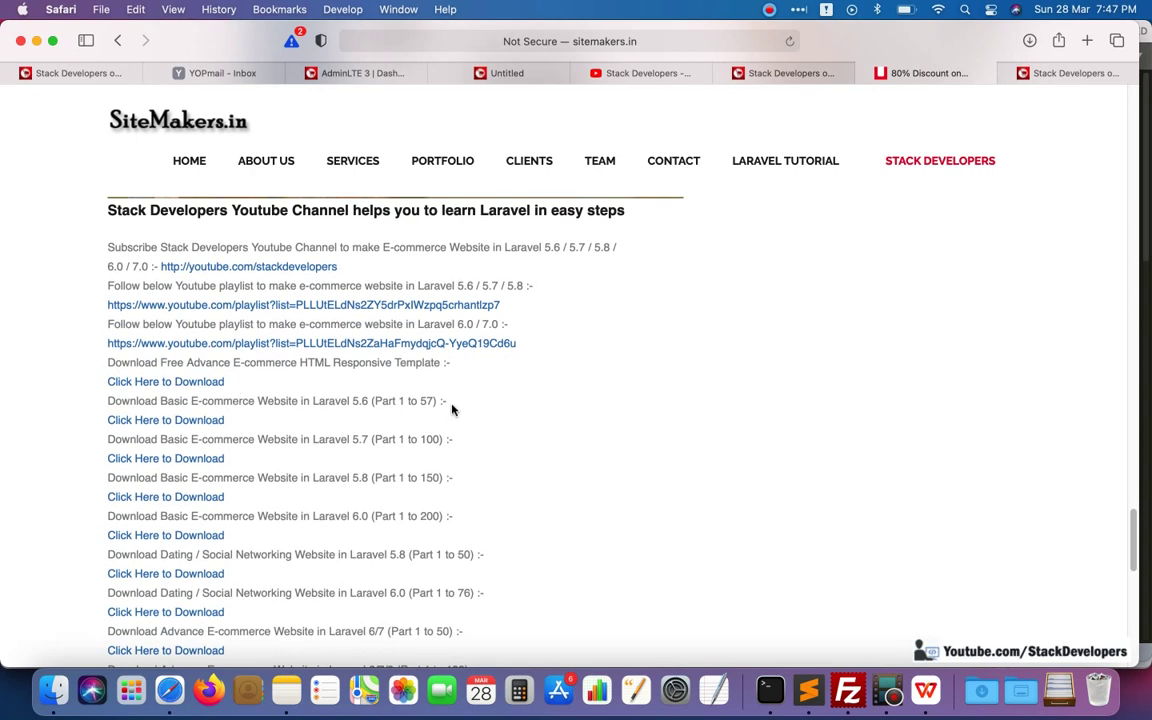
pyautogui.scroll(-1, 451, 409)
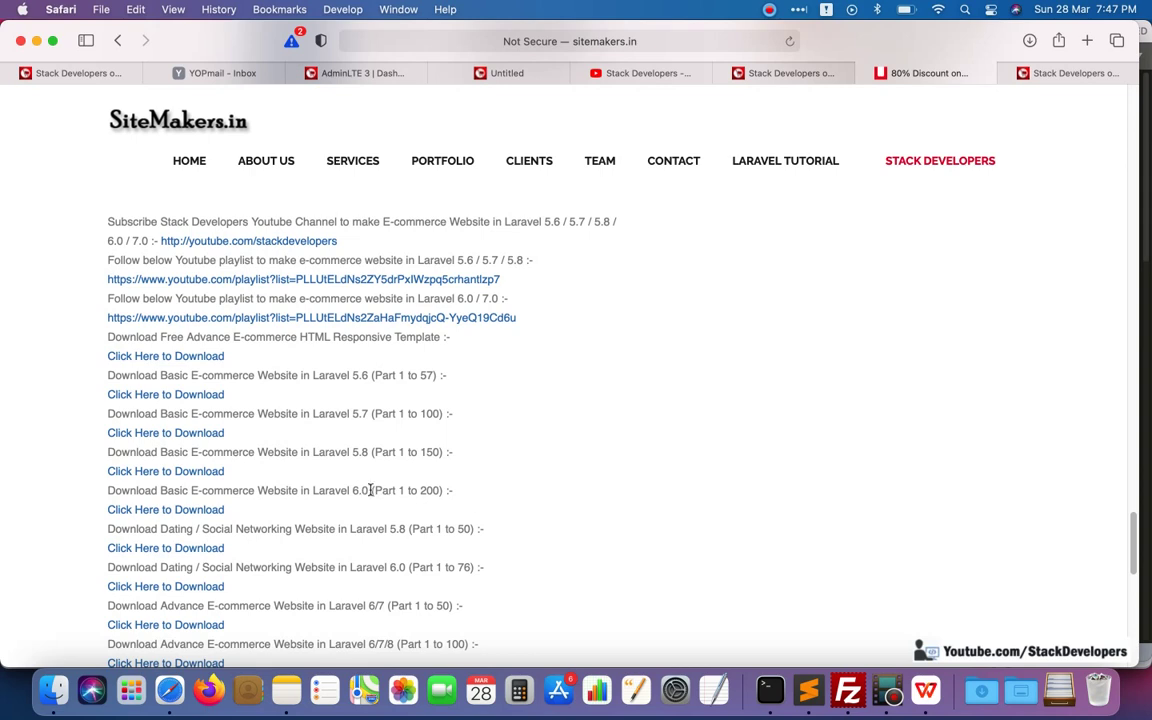
pyautogui.scroll(-1, 396, 492)
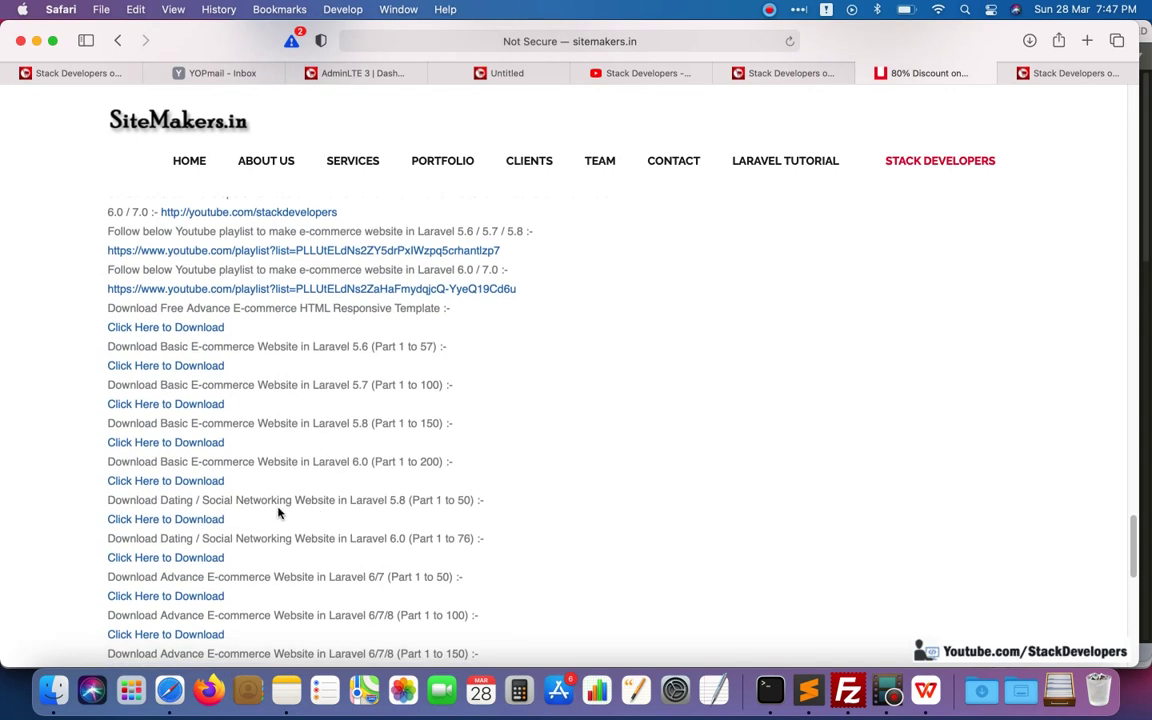
pyautogui.scroll(-1, 278, 513)
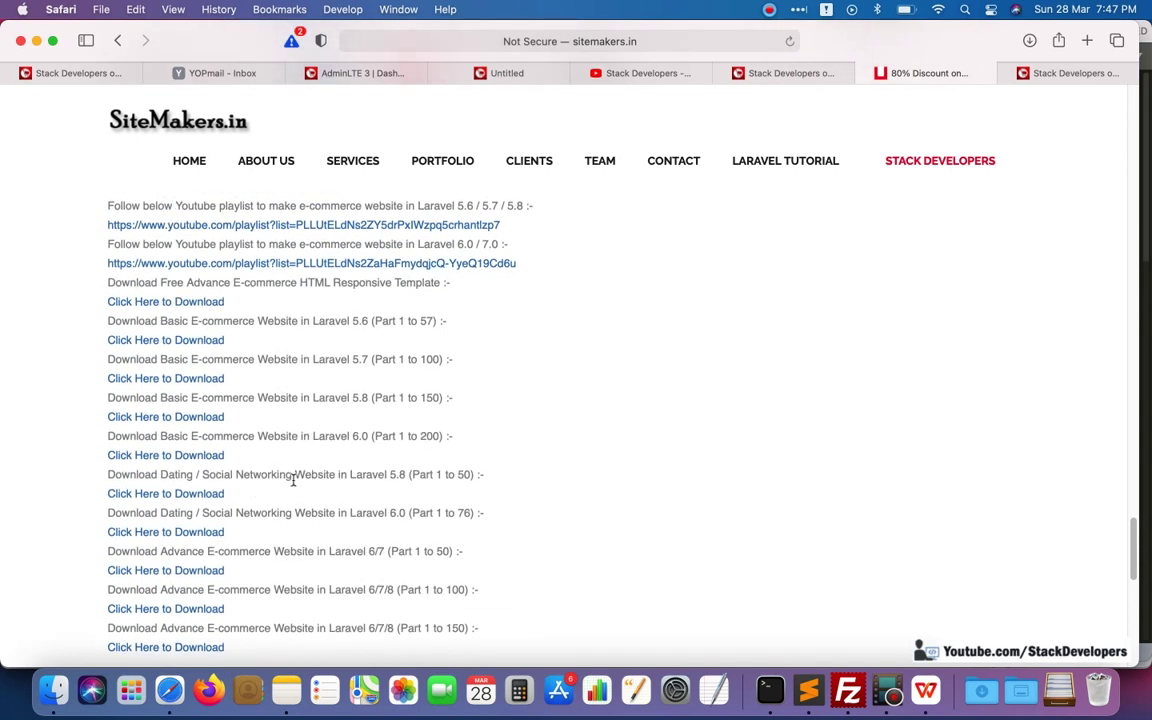
pyautogui.scroll(-1, 396, 483)
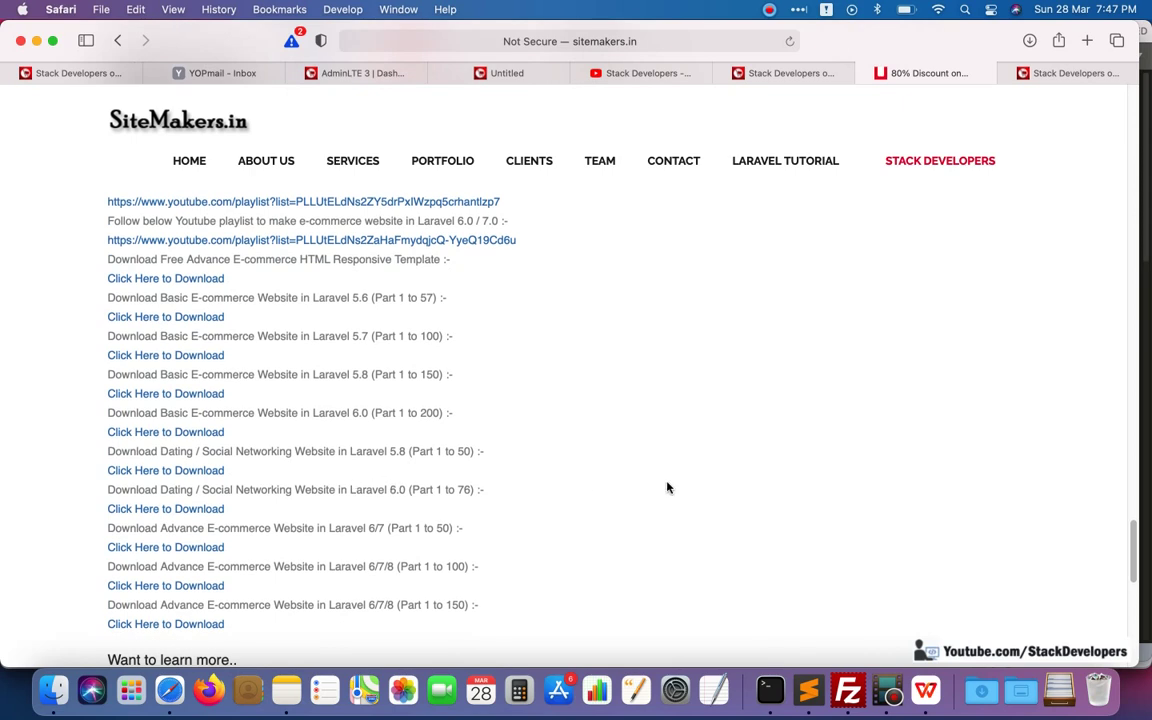
pyautogui.scroll(-5, 668, 487)
pyautogui.scroll(8, 670, 485)
pyautogui.scroll(-2, 670, 485)
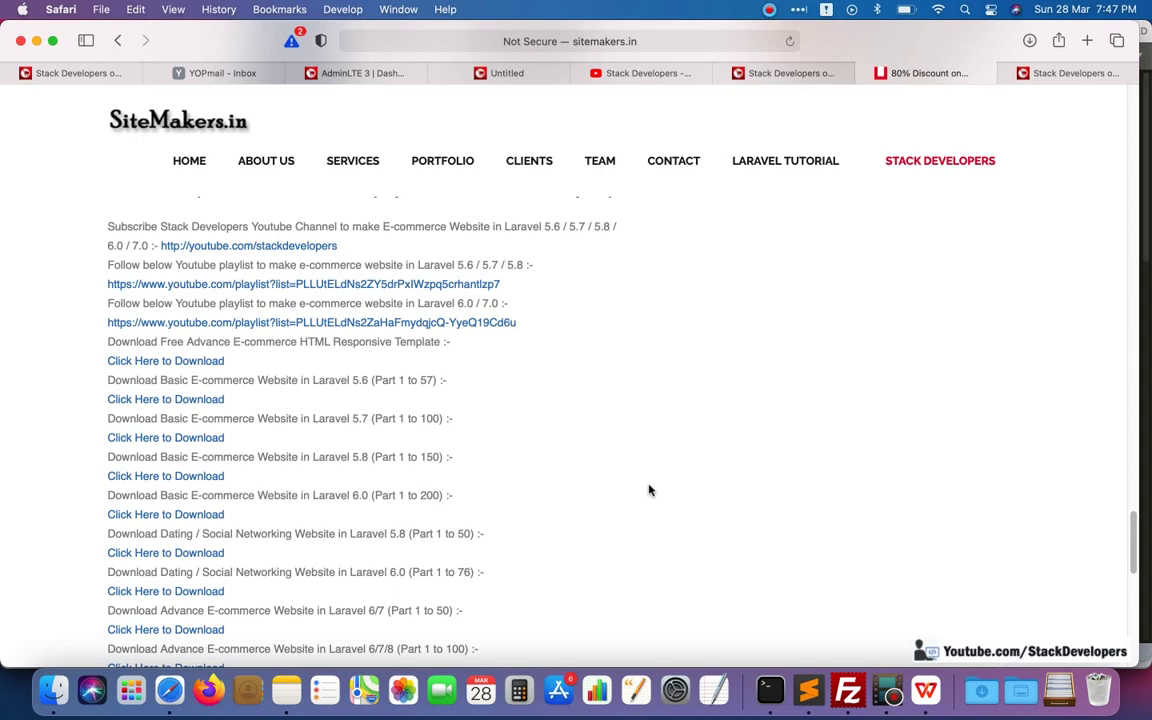
pyautogui.scroll(-1, 650, 490)
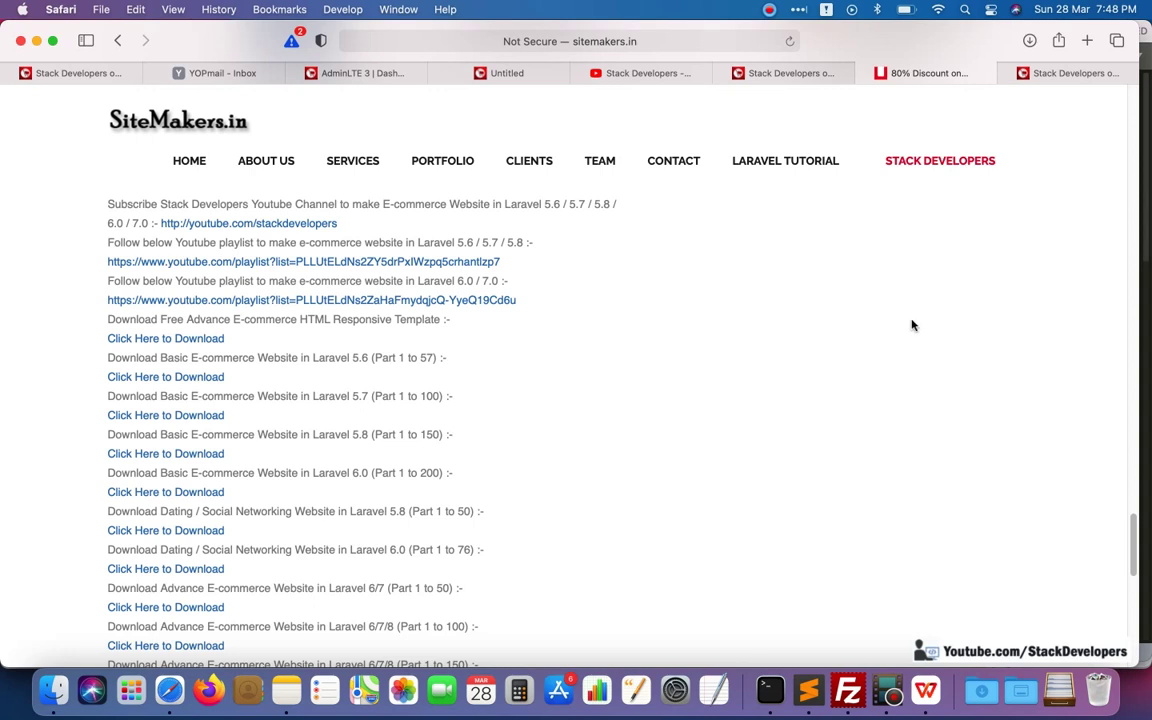
pyautogui.click(769, 9)
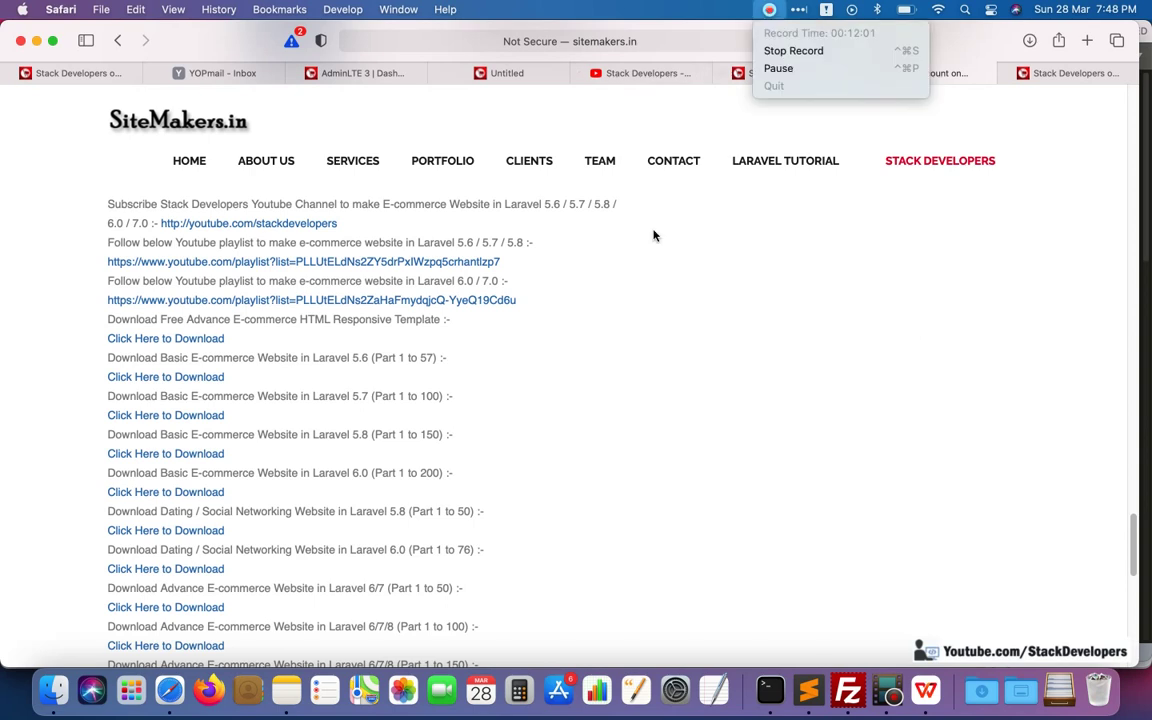
pyautogui.click(675, 323)
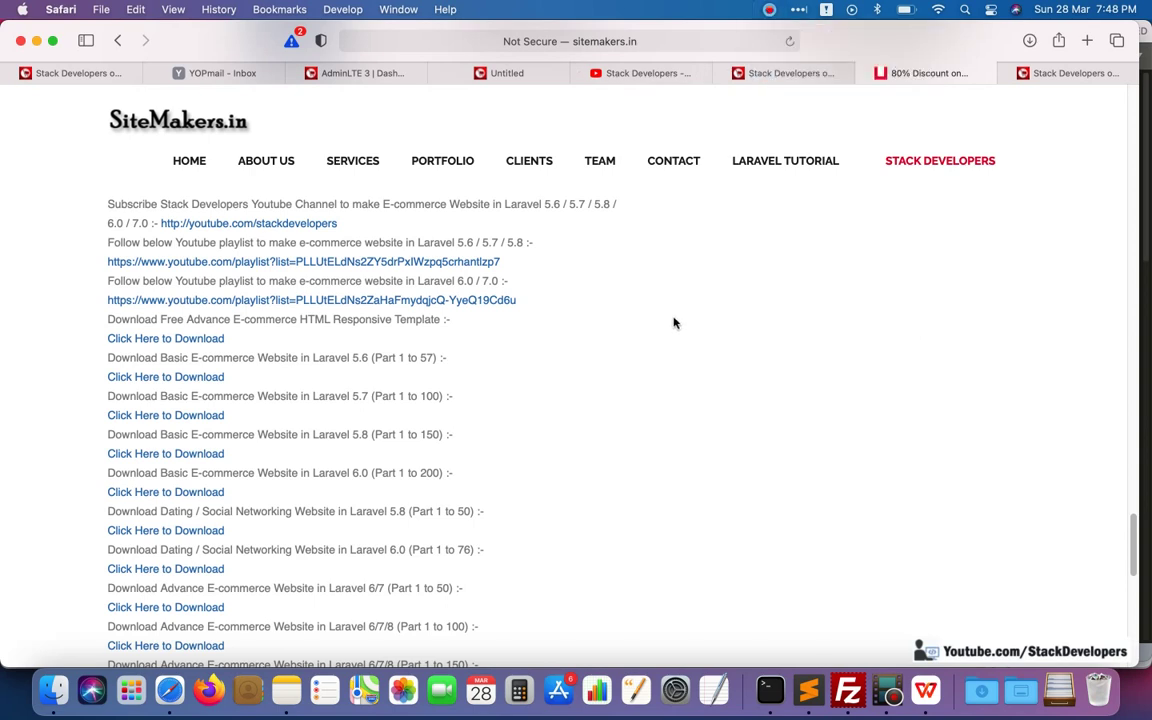